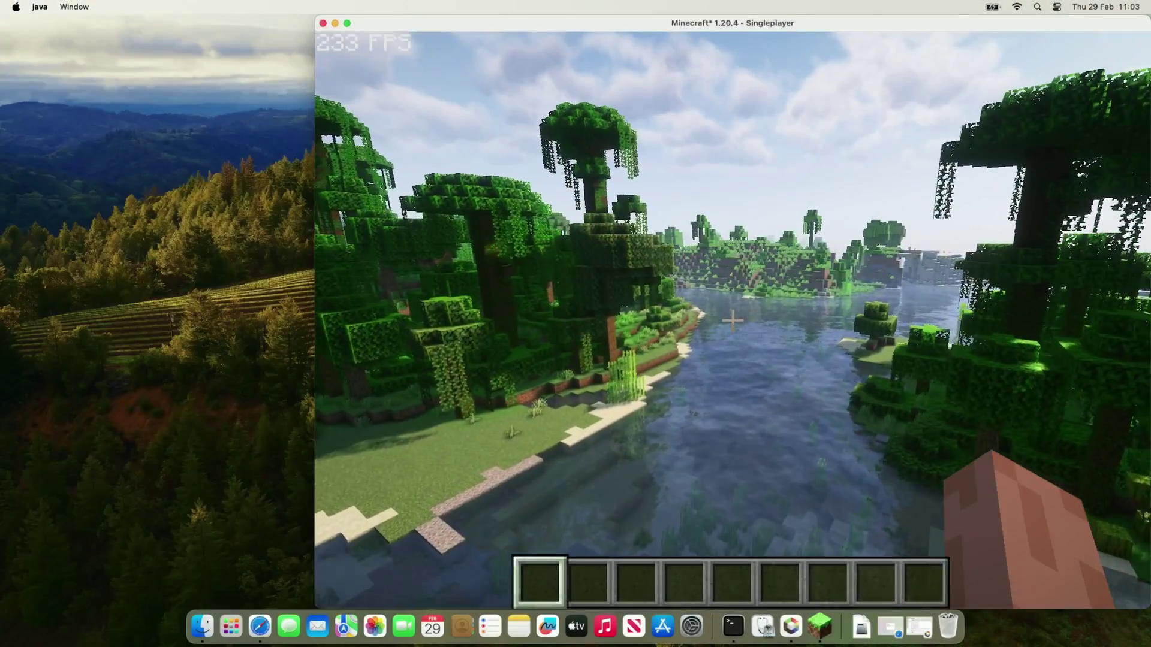
pyautogui.press('w')
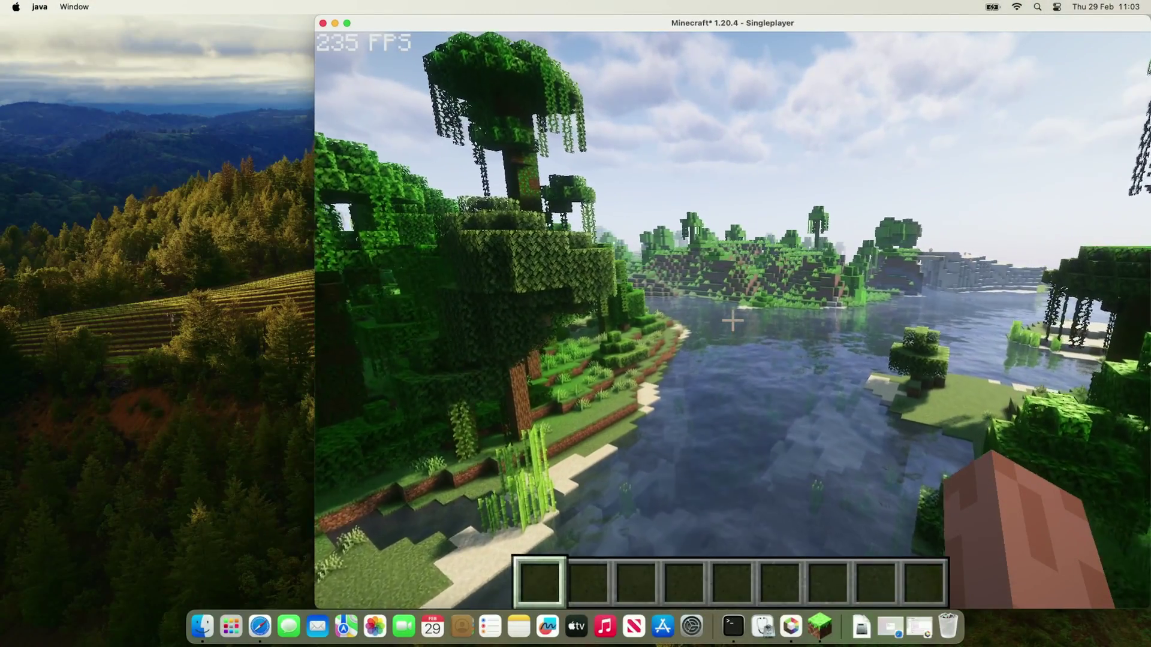
pyautogui.press('w')
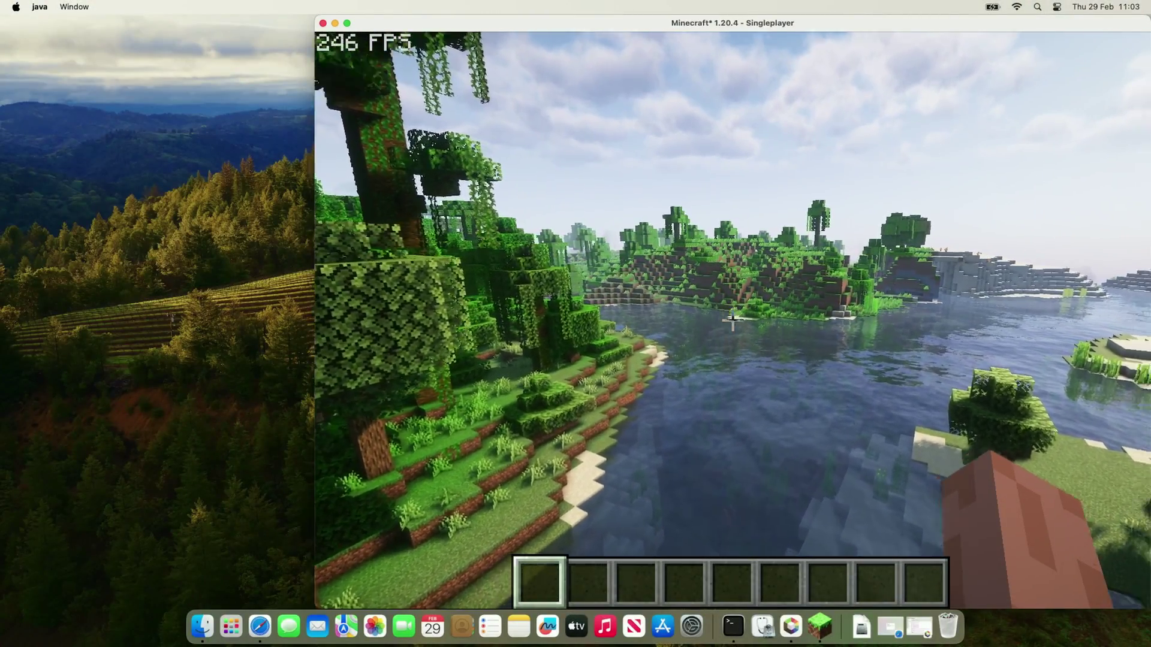
pyautogui.press('w')
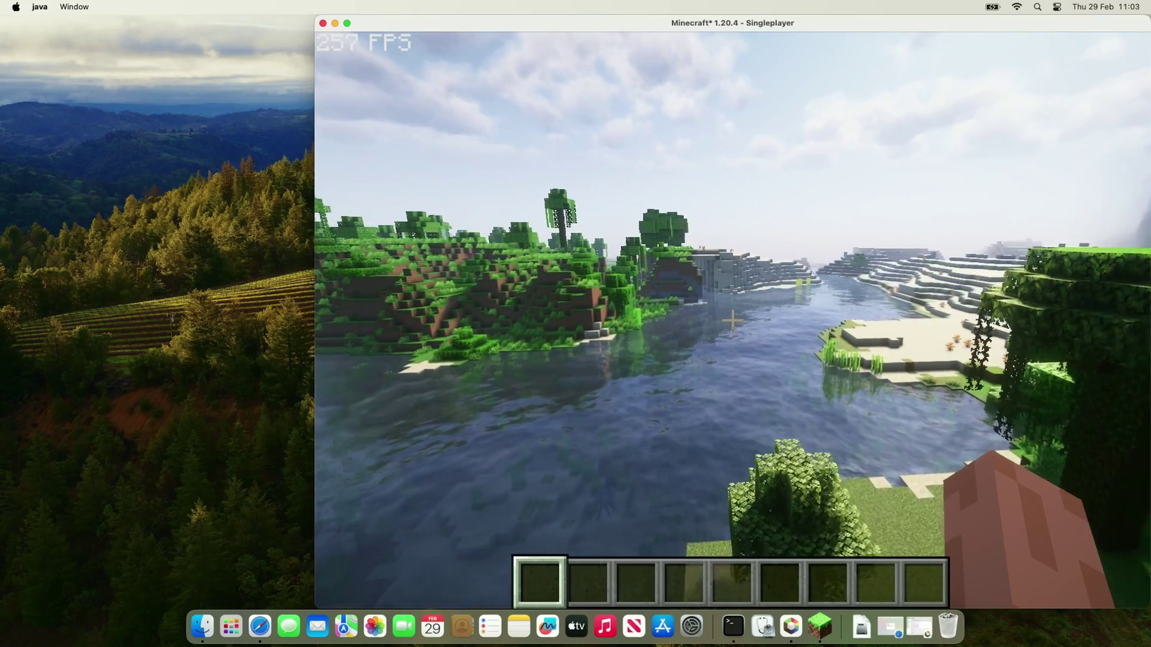
pyautogui.press('w')
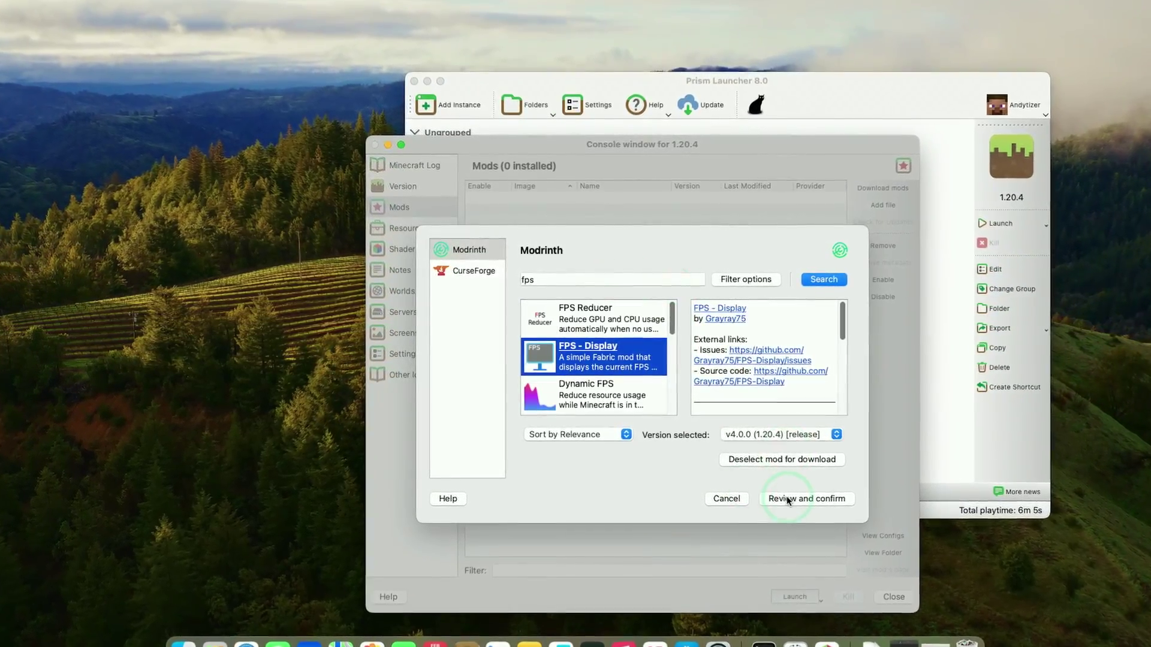
# Review and confirm the download of the FPS - Display mod, version v4.0.0 (1.20.4)
pyautogui.click(801, 496)
pyautogui.click(730, 442)
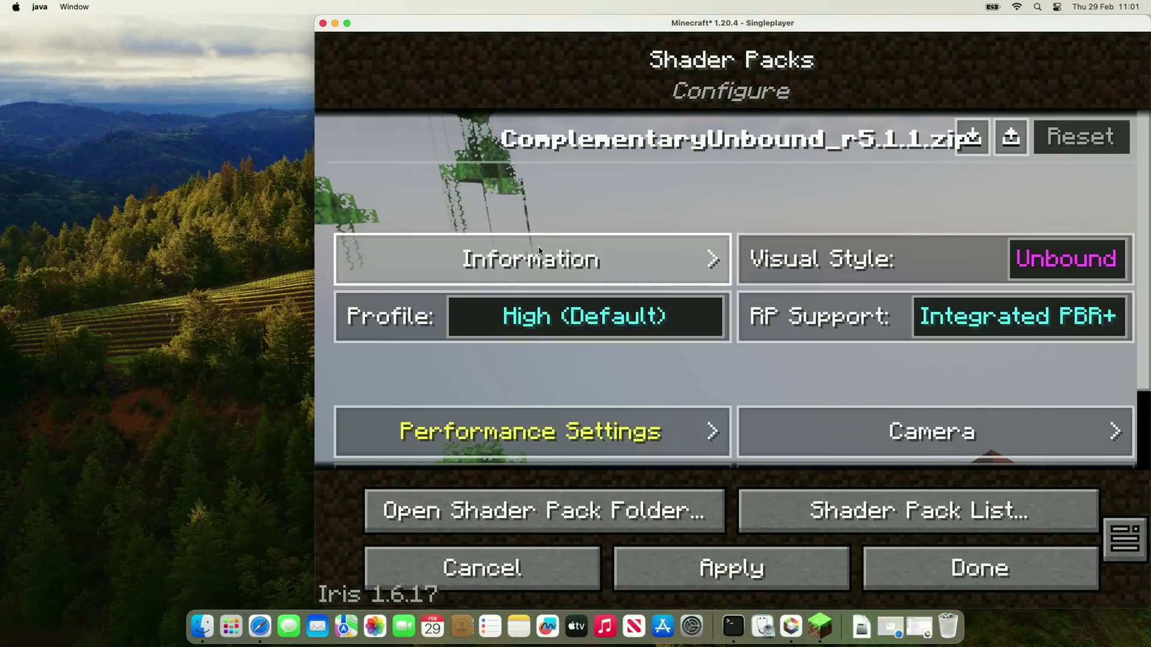
pyautogui.click(585, 313)
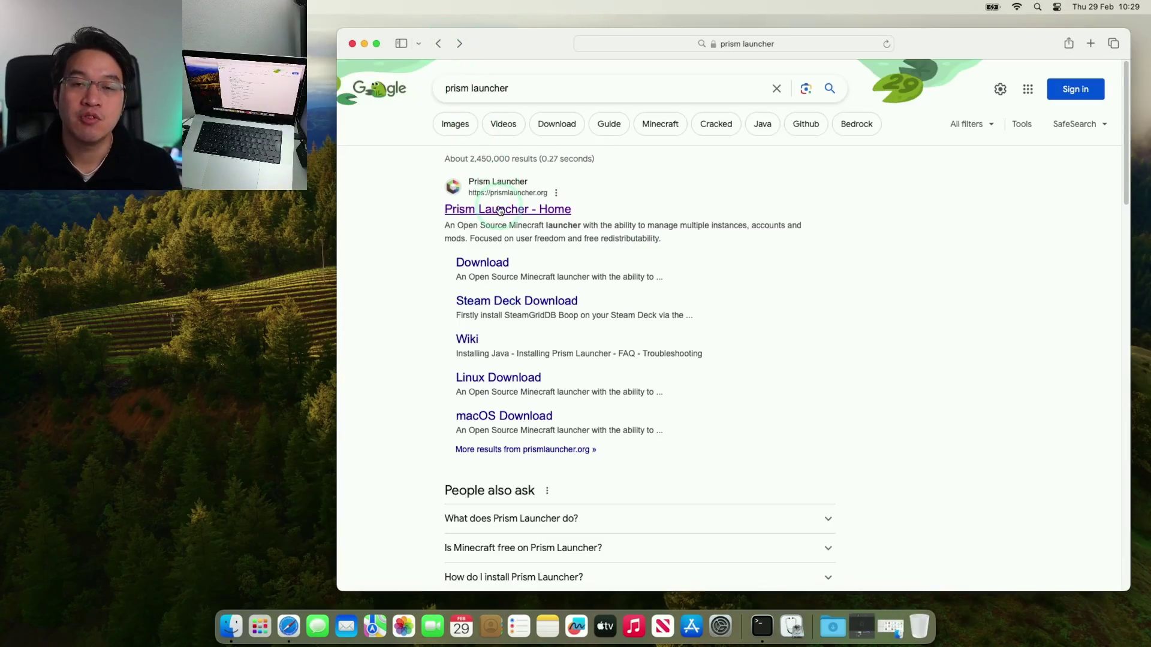
# Open the Prism Launcher home page from the search results and show its full web address
pyautogui.click(500, 209)
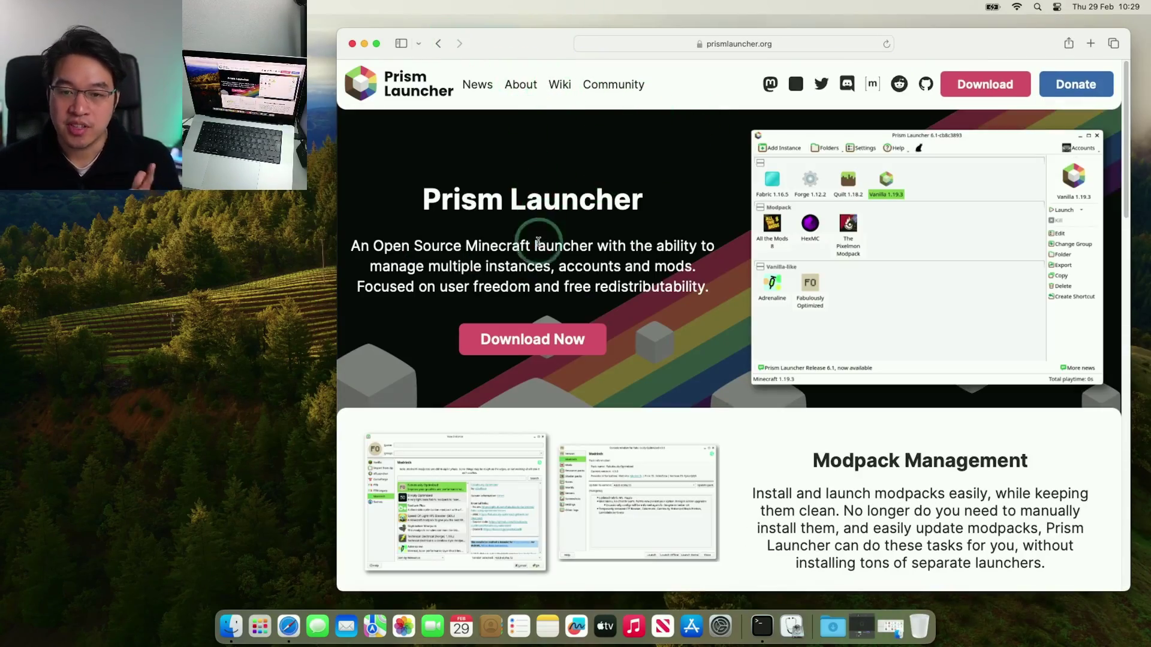
pyautogui.click(755, 43)
pyautogui.click(534, 54)
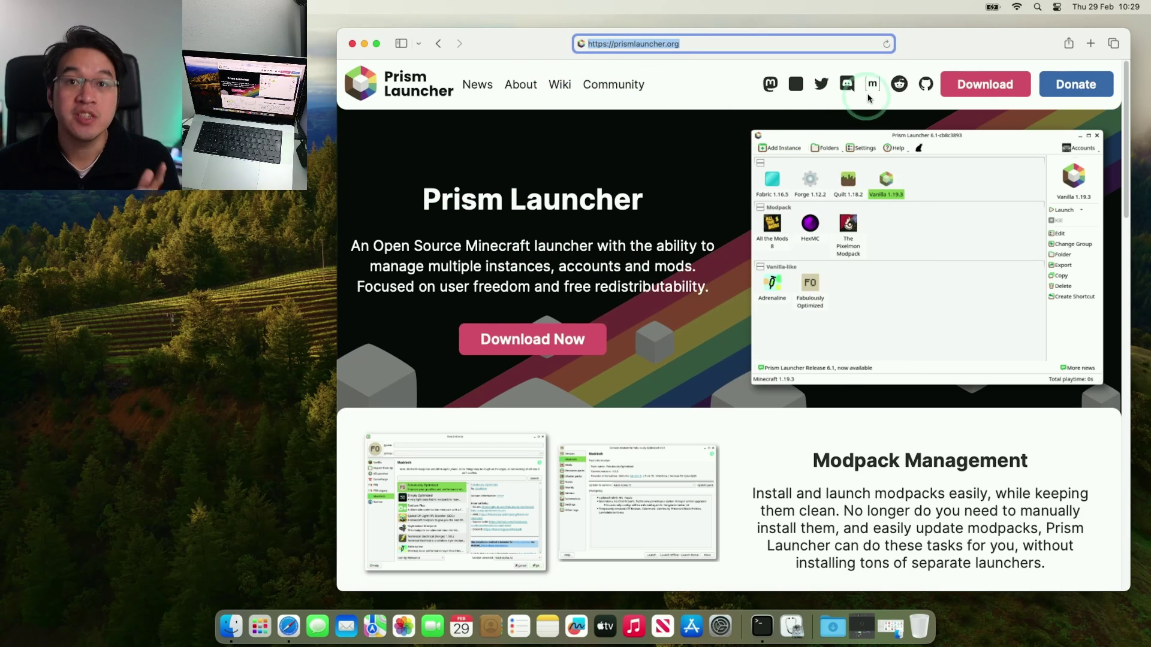
# Download the Universal macOS build of Prism Launcher 8.0, allowing downloads from prismlauncher.org
pyautogui.click(958, 89)
pyautogui.click(642, 252)
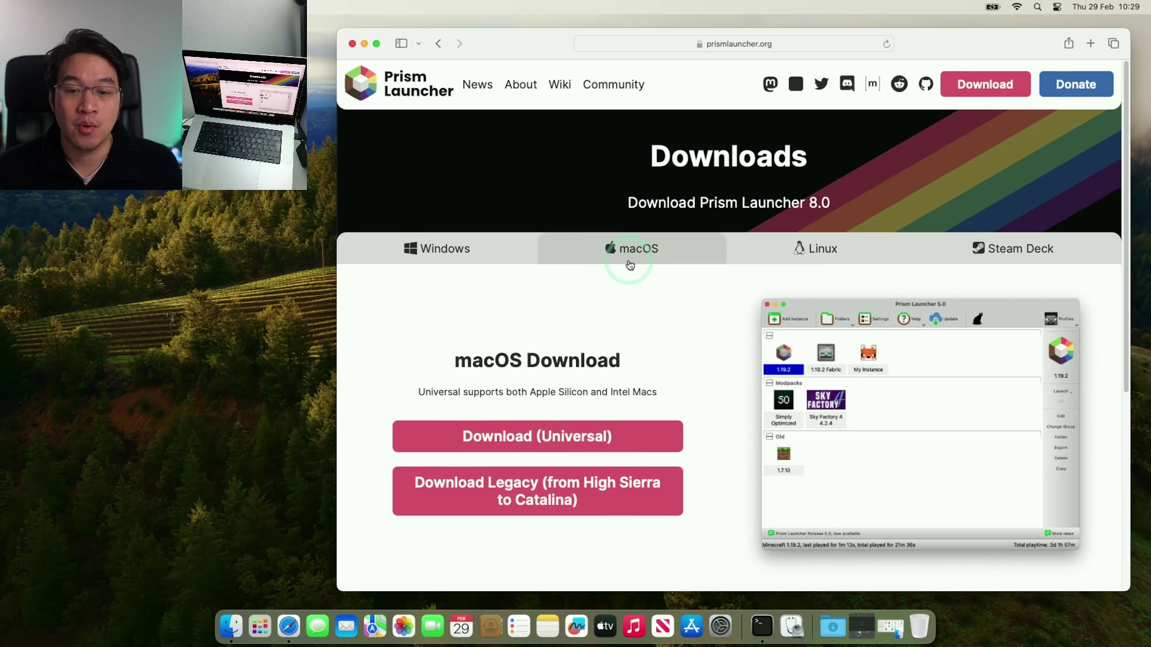
pyautogui.scroll(-3, 576, 311)
pyautogui.click(532, 364)
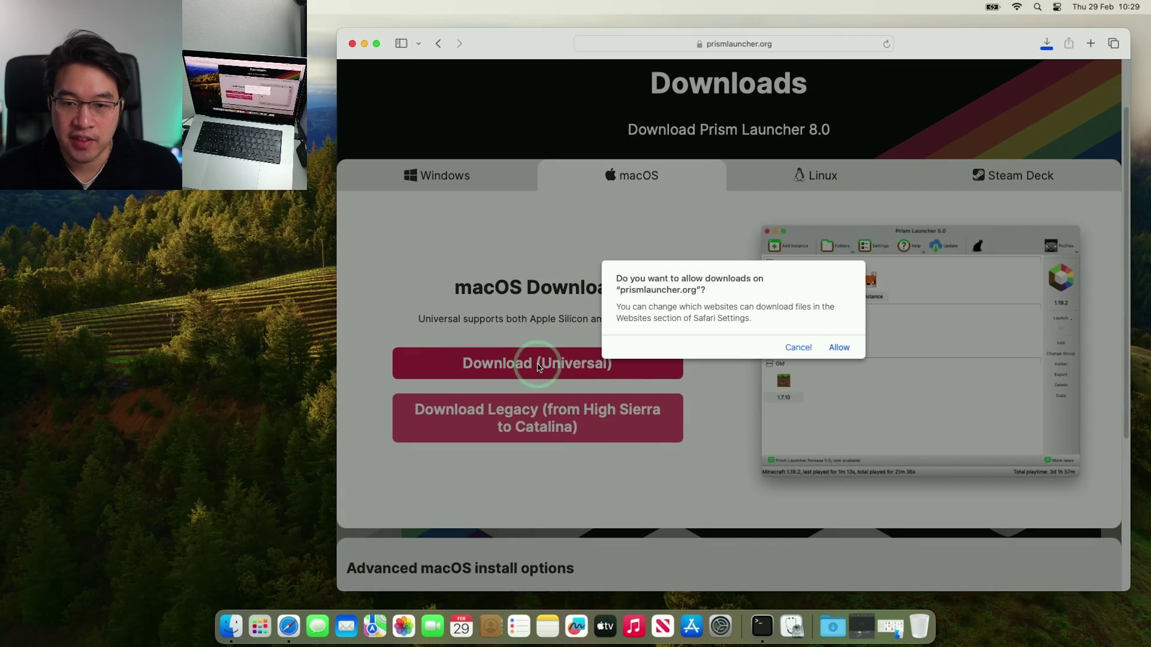
pyautogui.click(839, 345)
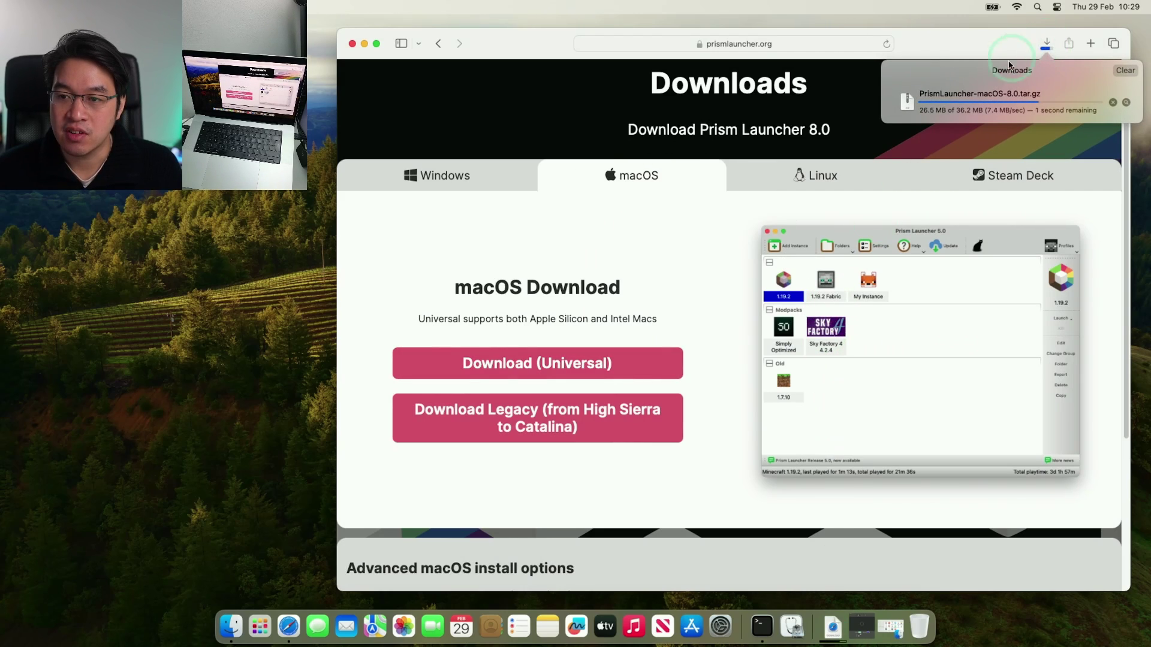
# Show the downloaded PrismLauncher-macOS-8.0.tar in Finder, put the browser window away and extract the archive
pyautogui.click(496, 456)
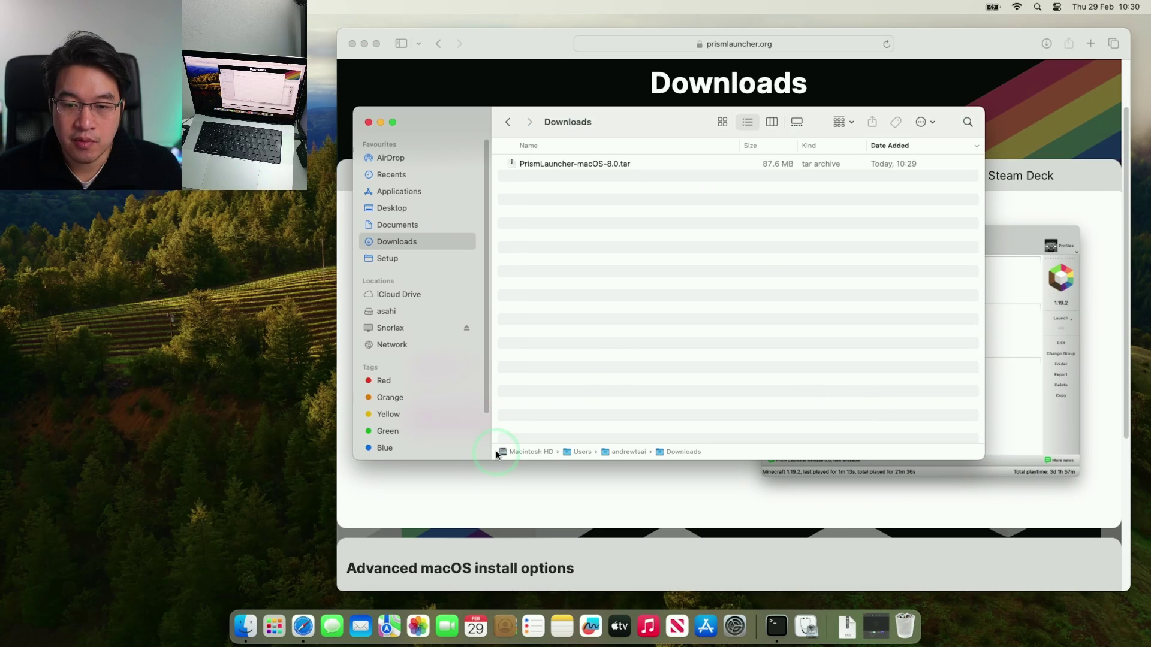
pyautogui.click(363, 45)
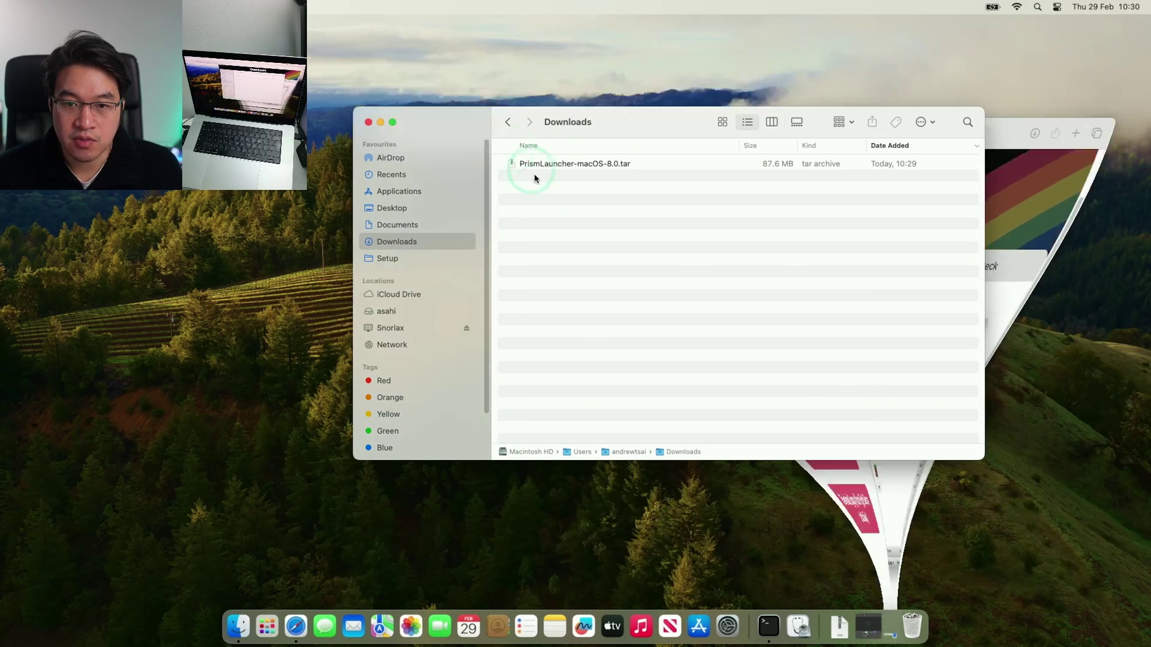
pyautogui.click(541, 165)
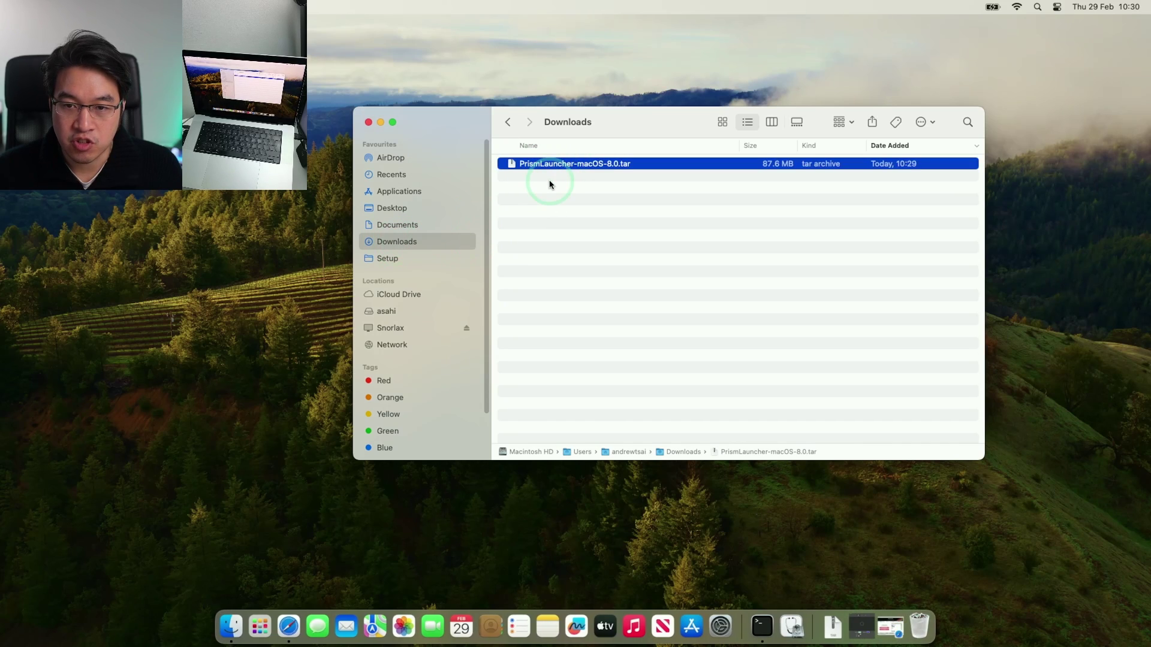
pyautogui.doubleClick(608, 168)
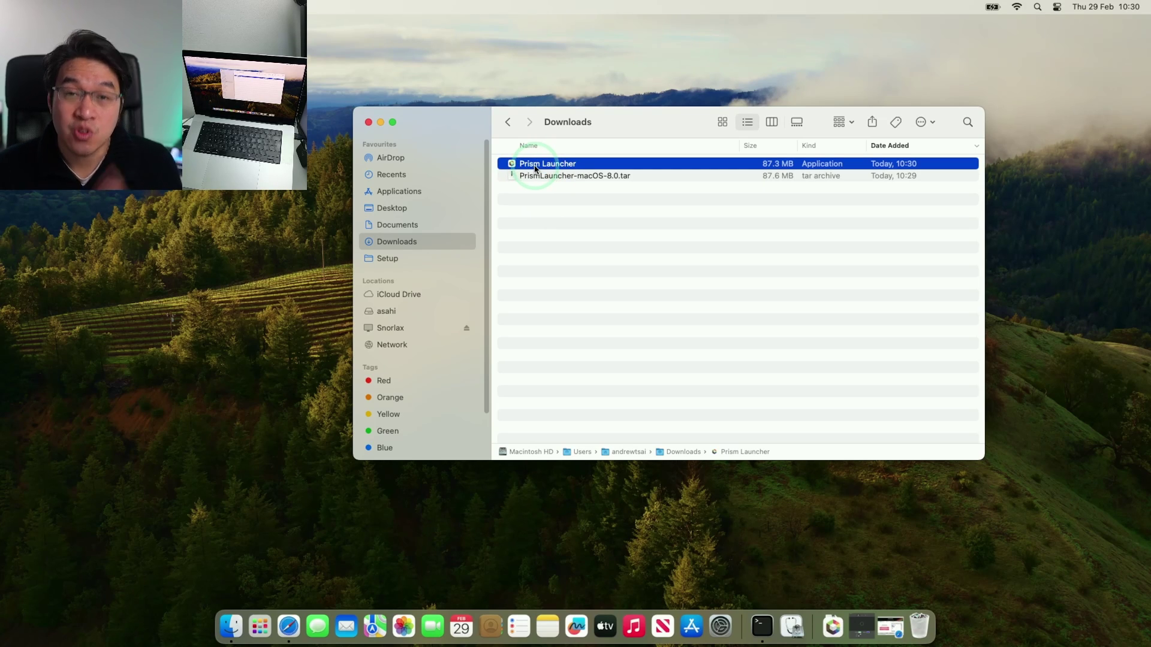
# Move the extracted Prism Launcher app from Downloads to the Applications folder and open that folder
pyautogui.moveTo(530, 171); pyautogui.dragTo(443, 195)
pyautogui.click(407, 191)
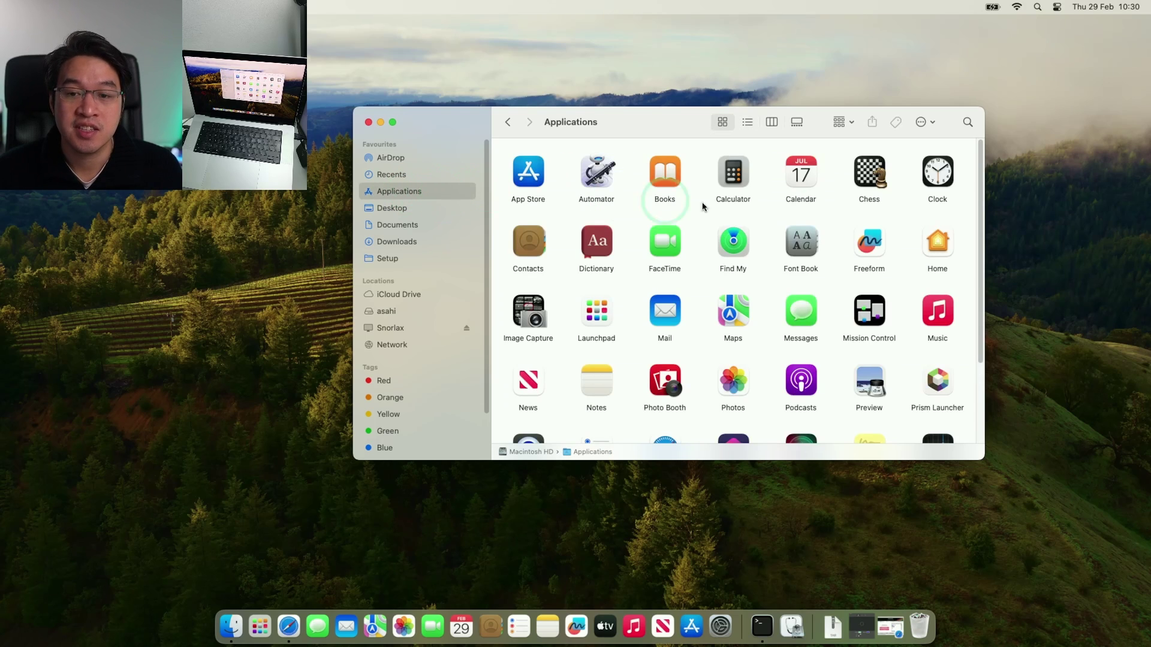
# Try to open Prism Launcher normally from the Applications folder
pyautogui.scroll(-2, 974, 223)
pyautogui.scroll(-2, 976, 224)
pyautogui.click(945, 278)
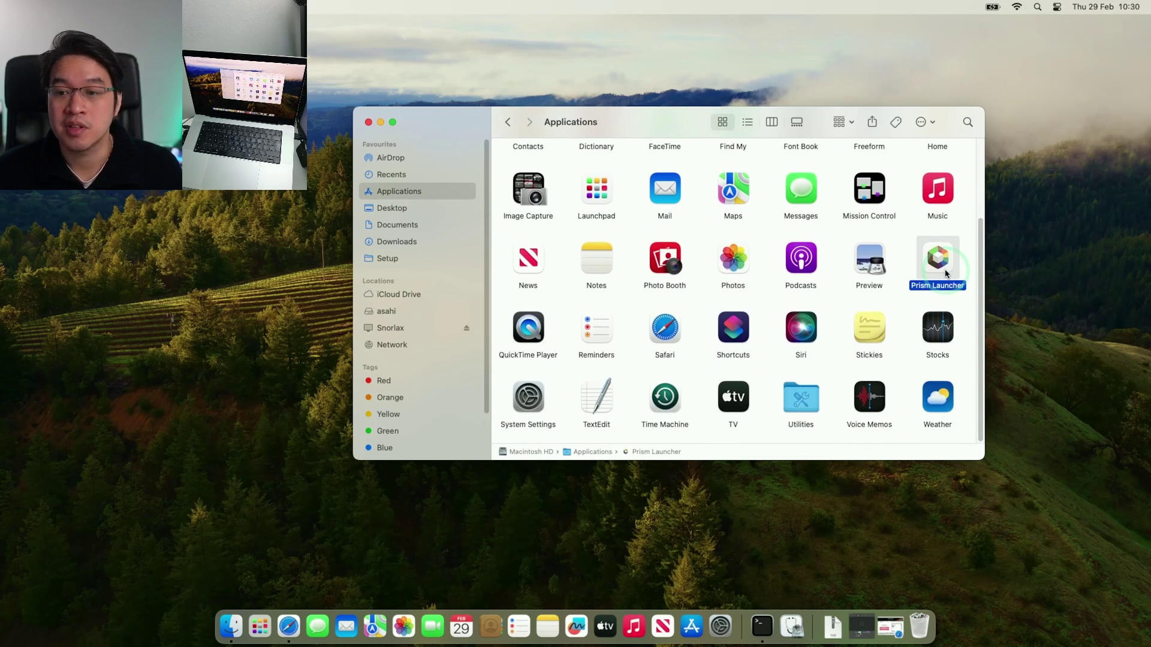
pyautogui.doubleClick(946, 273)
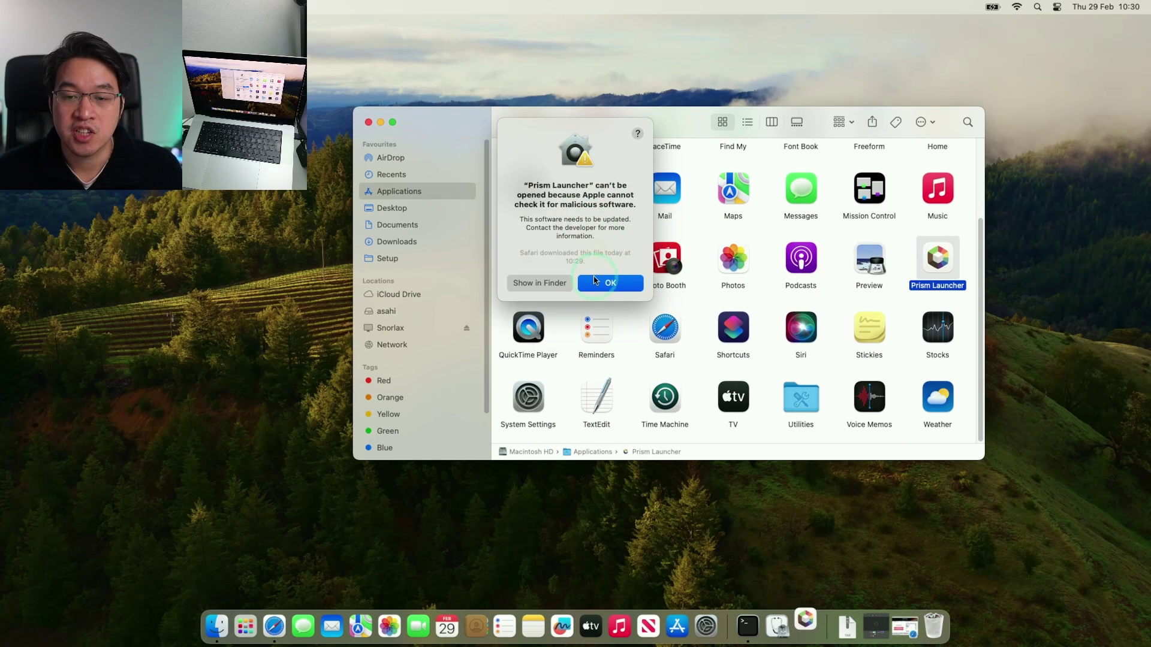
pyautogui.click(603, 282)
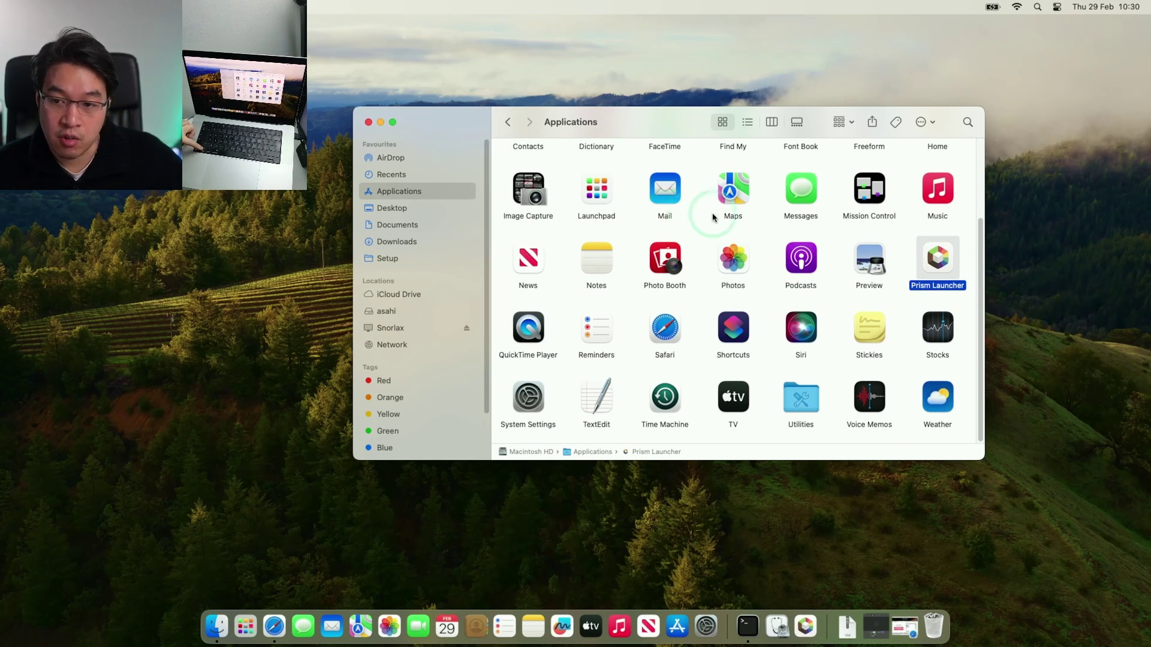
# Open Prism Launcher by overriding the macOS malware check and accept British English as its language
pyautogui.rightClick(948, 250)
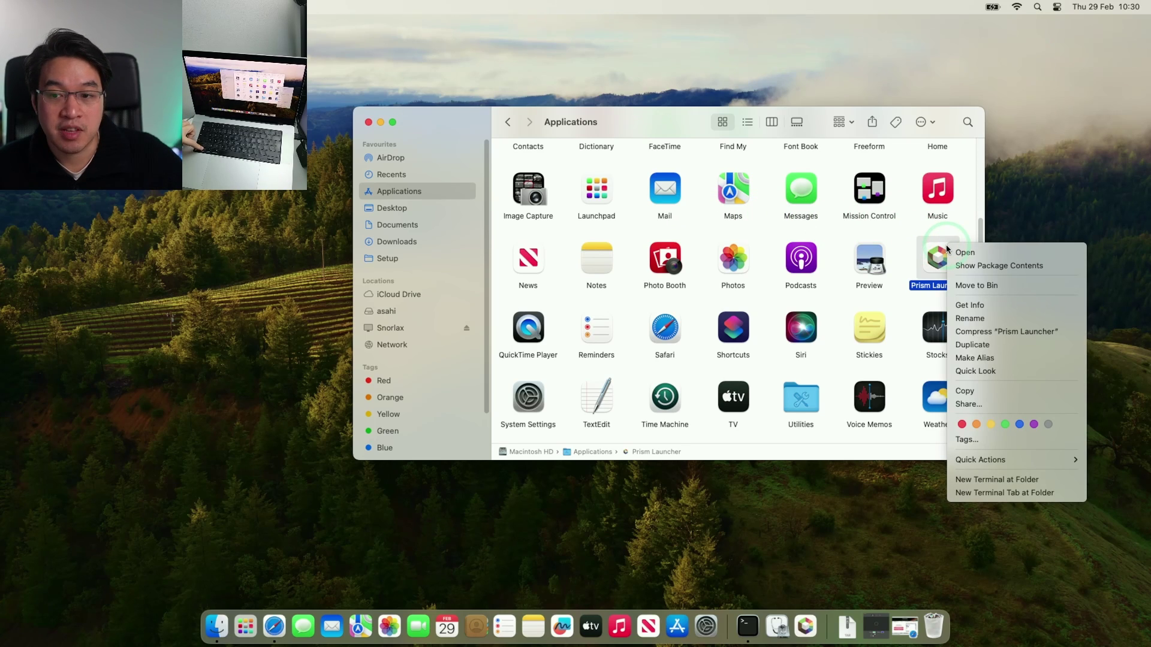
pyautogui.click(964, 253)
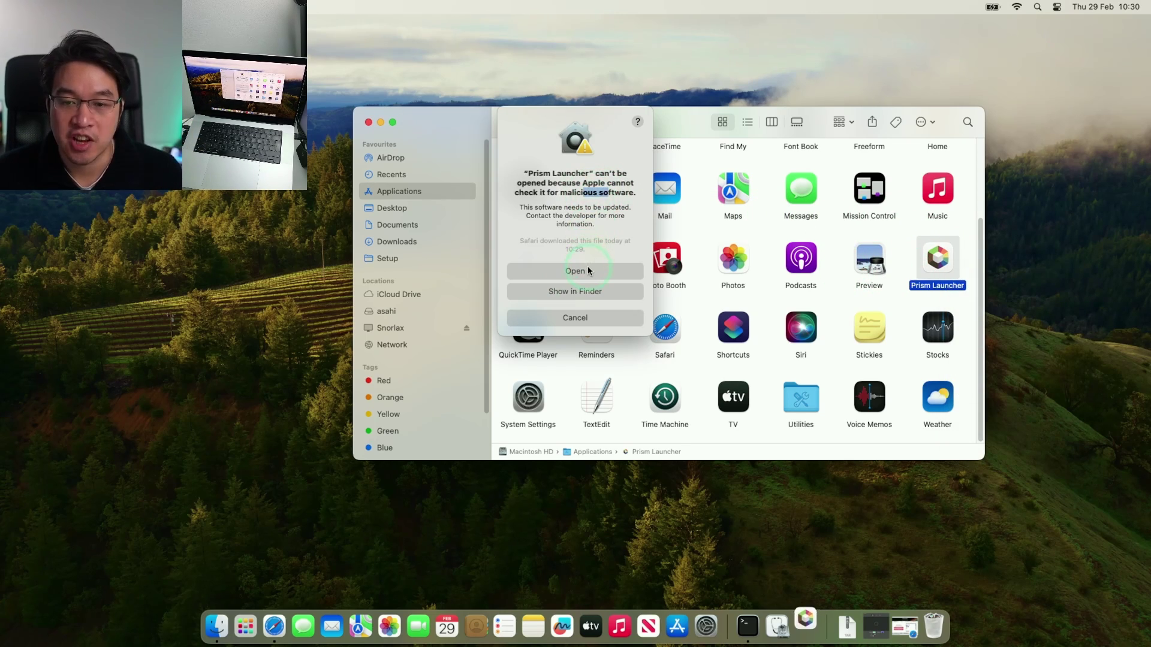
pyautogui.click(587, 271)
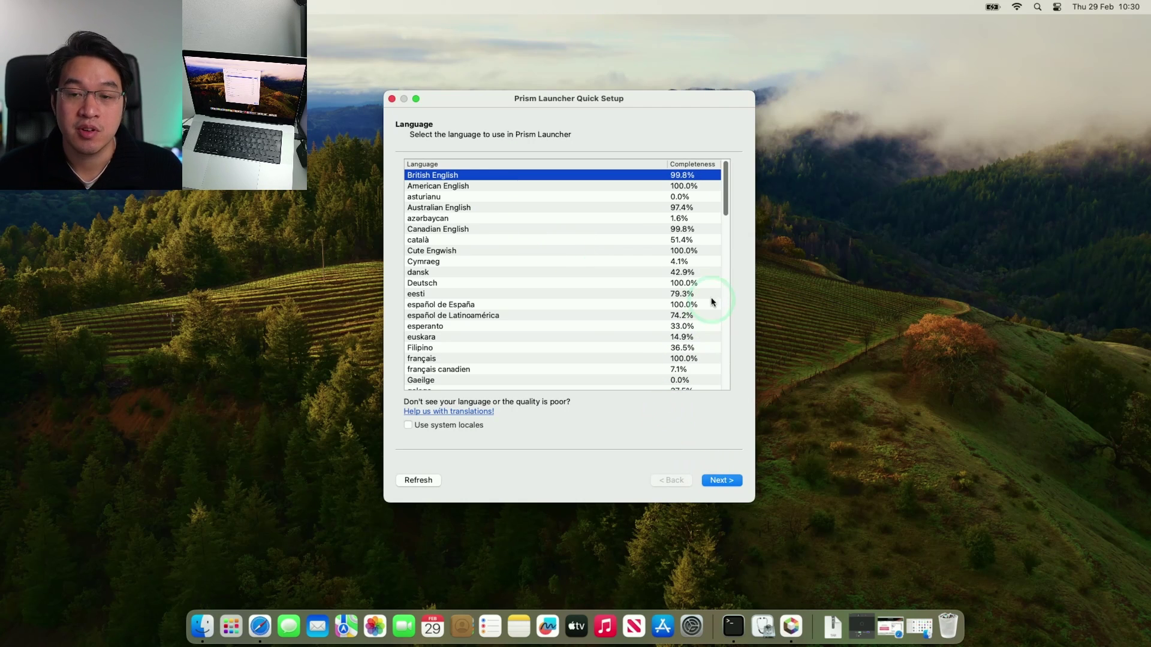
pyautogui.click(722, 481)
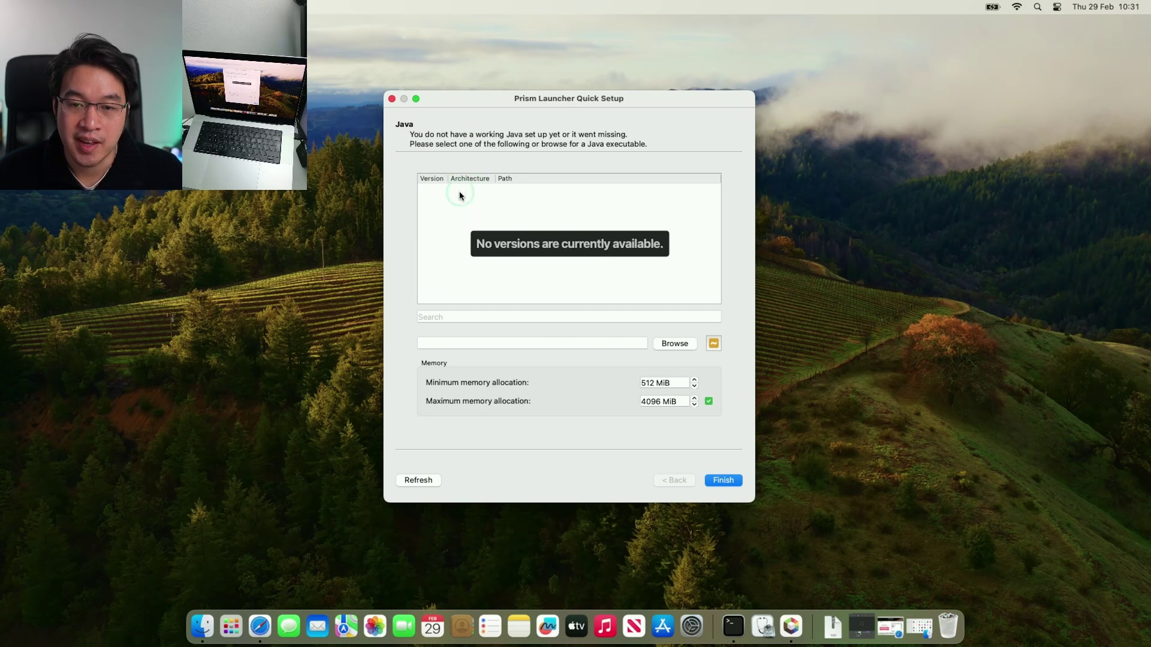
# Switch to Safari and show the full address of Oracle's Java Downloads page
pyautogui.click(249, 624)
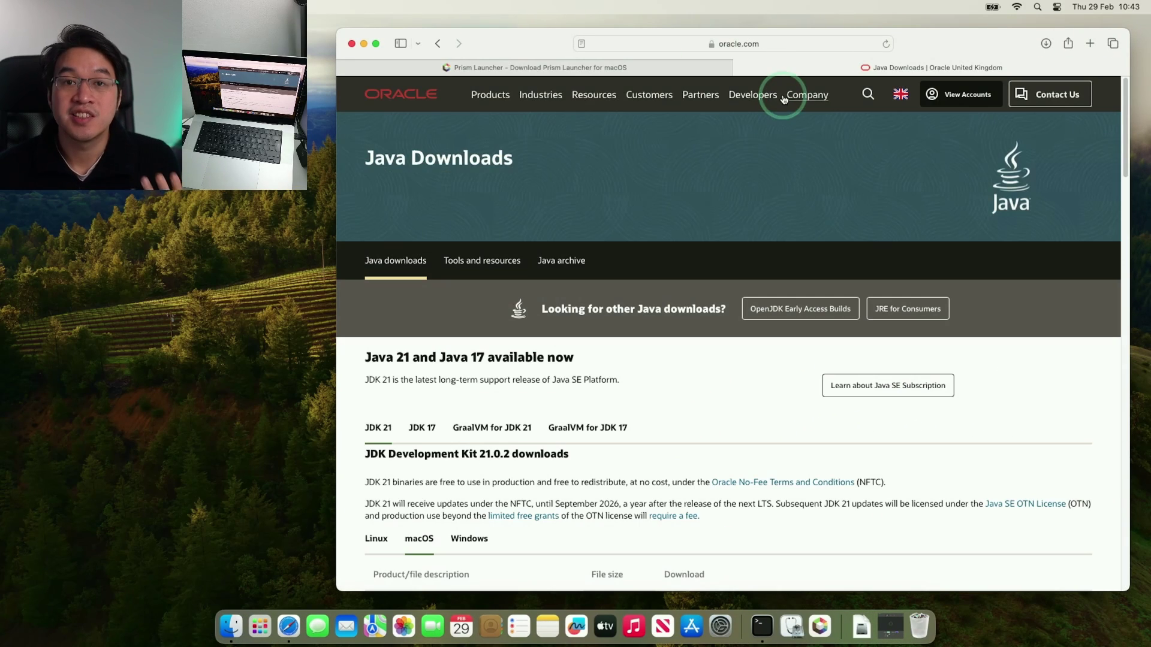
pyautogui.click(783, 44)
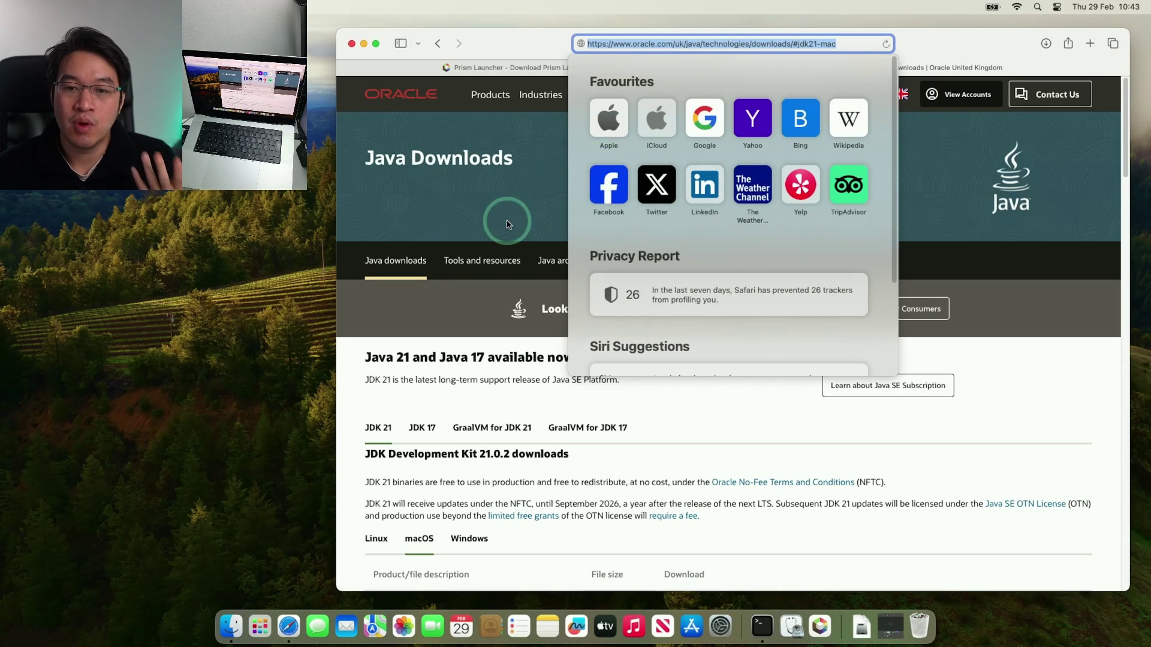
pyautogui.click(507, 226)
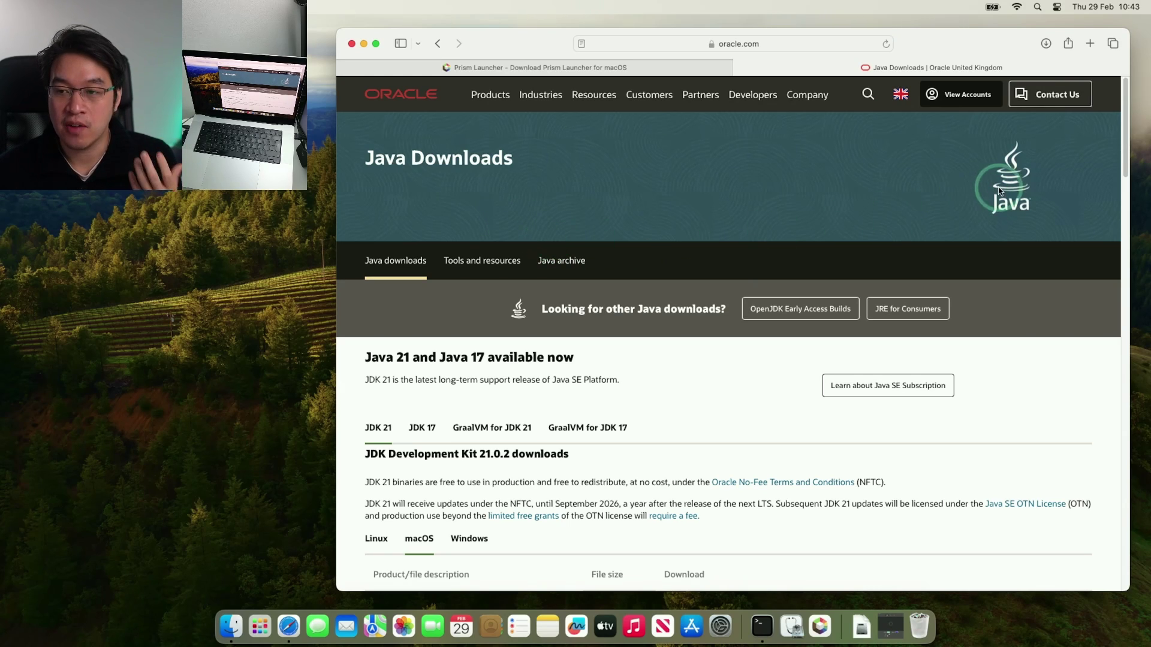
# Compare the JDK 21 and JDK 17 download lists on Oracle's Java Downloads page
pyautogui.scroll(-5, 1109, 183)
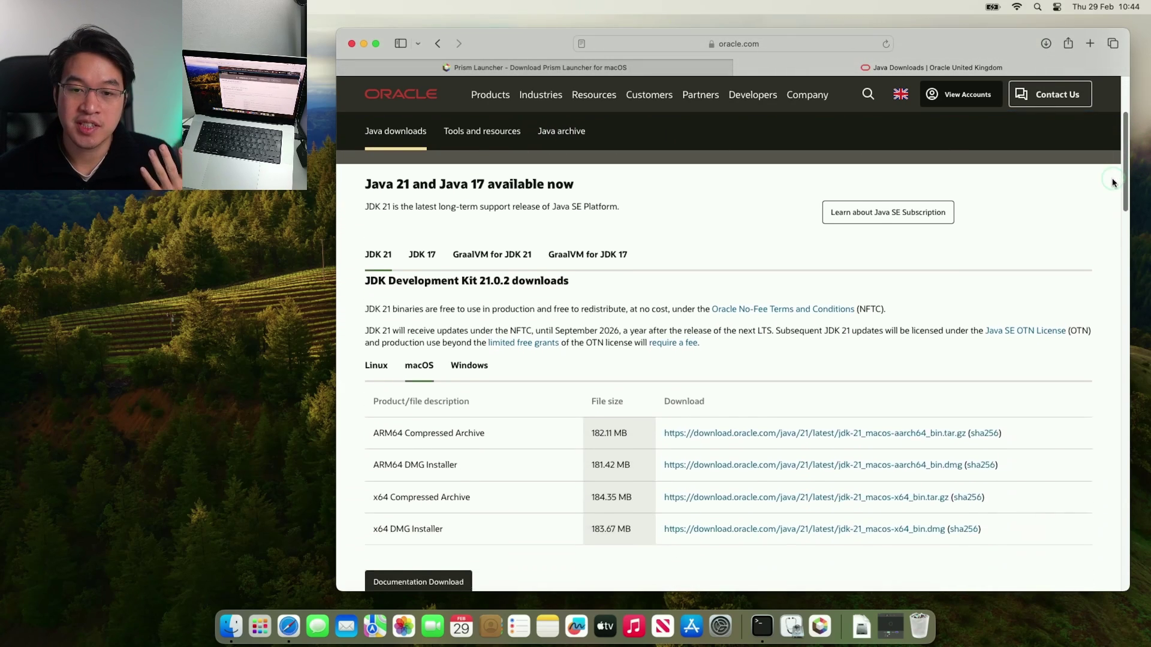
pyautogui.scroll(-1, 1112, 183)
pyautogui.click(431, 214)
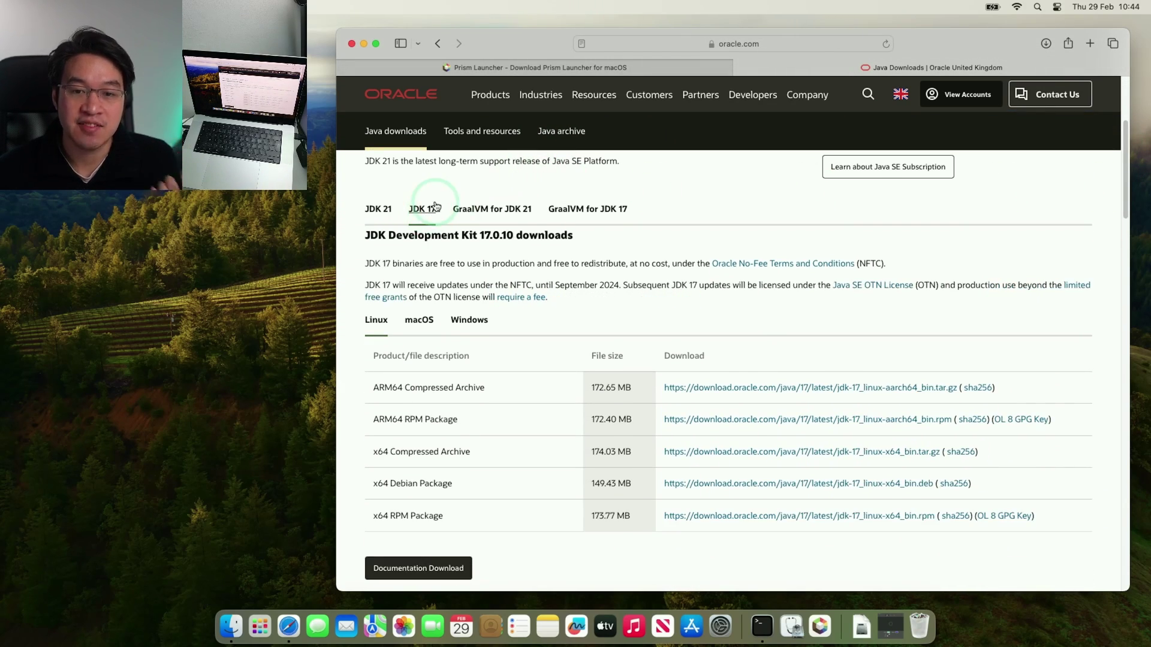
pyautogui.click(377, 214)
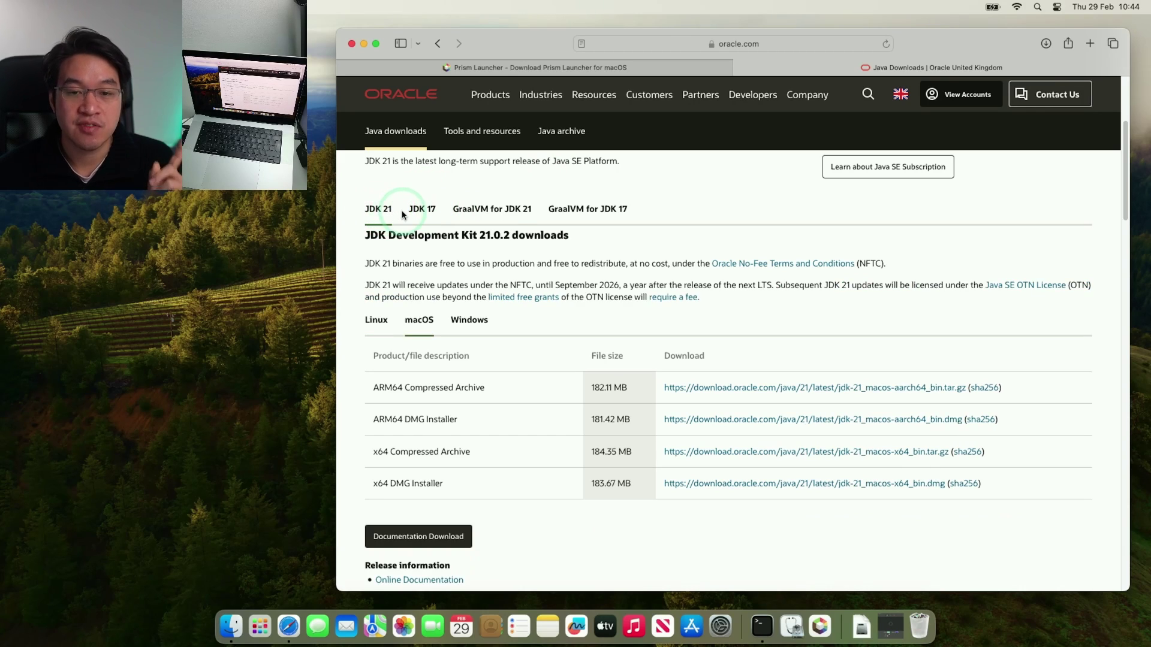
pyautogui.click(425, 215)
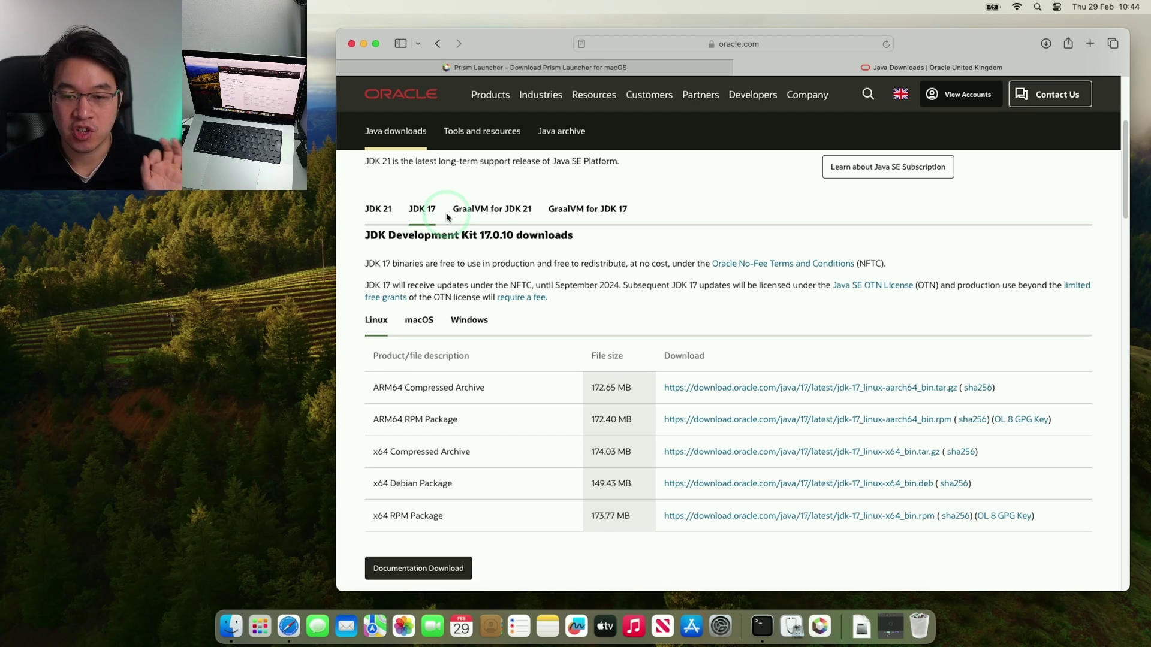
pyautogui.click(388, 215)
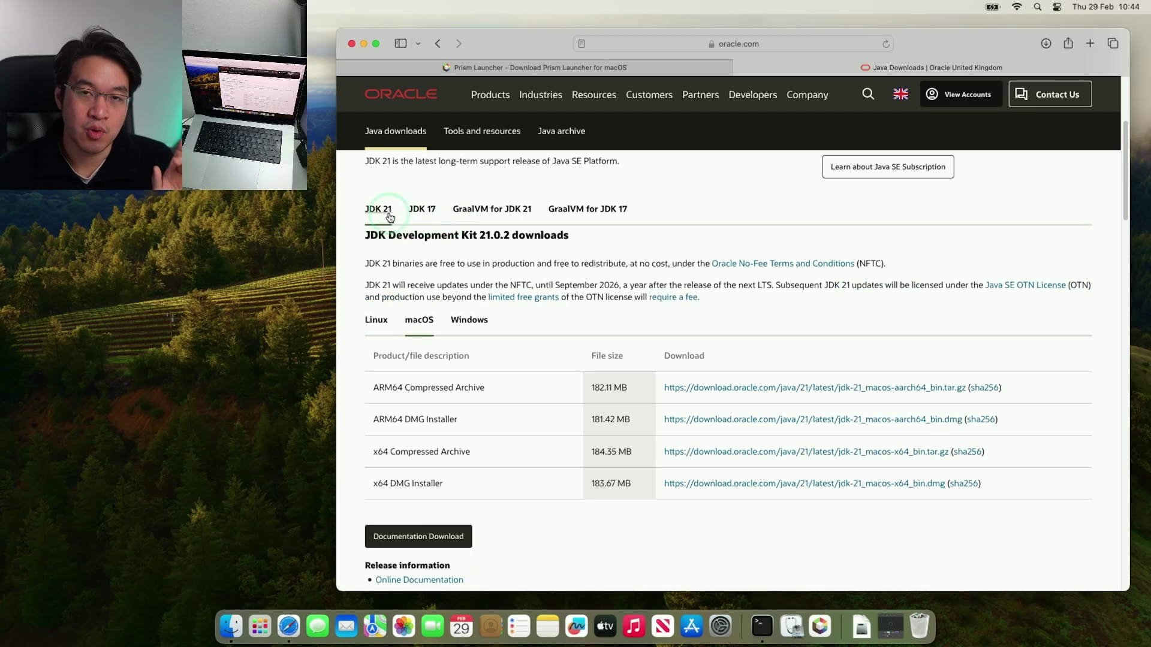
# Download the JDK 17 ARM64 DMG Installer for macOS and check its download progress
pyautogui.click(422, 216)
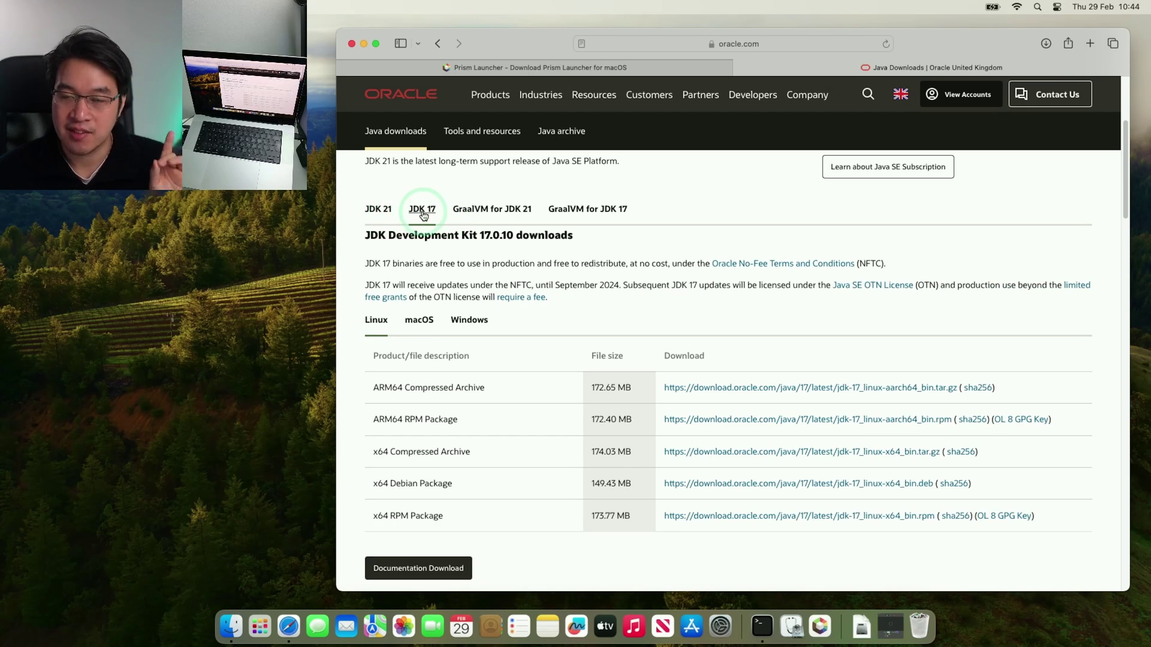
pyautogui.click(422, 328)
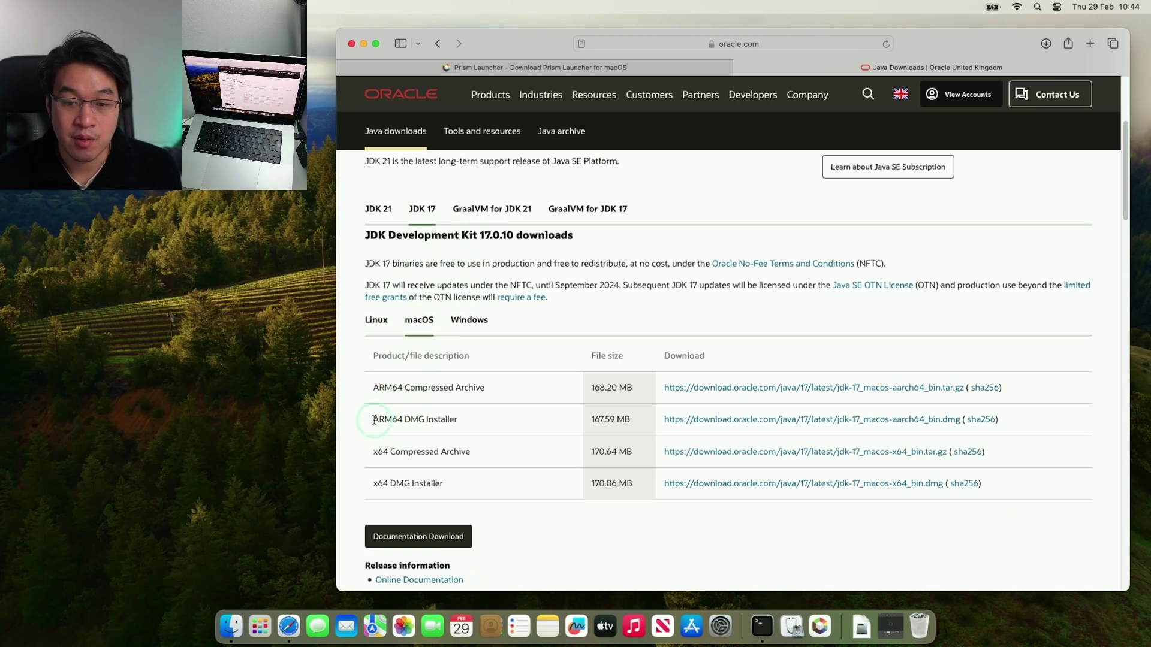
pyautogui.moveTo(374, 420); pyautogui.dragTo(485, 417)
pyautogui.click(488, 419)
pyautogui.click(755, 422)
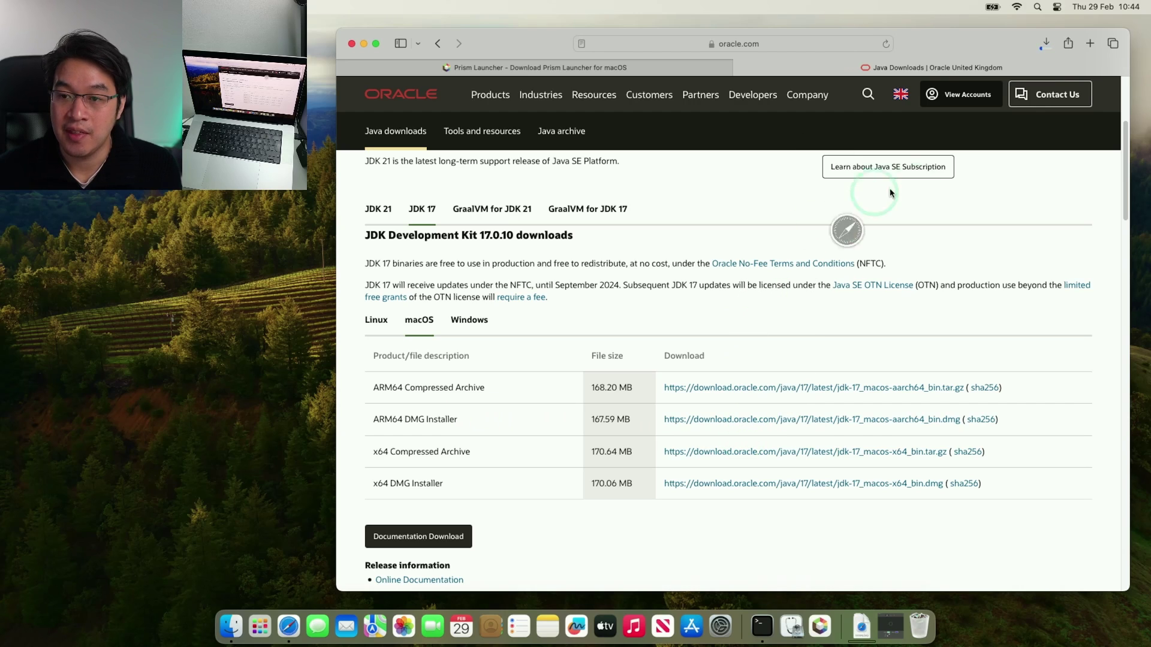
pyautogui.click(1046, 44)
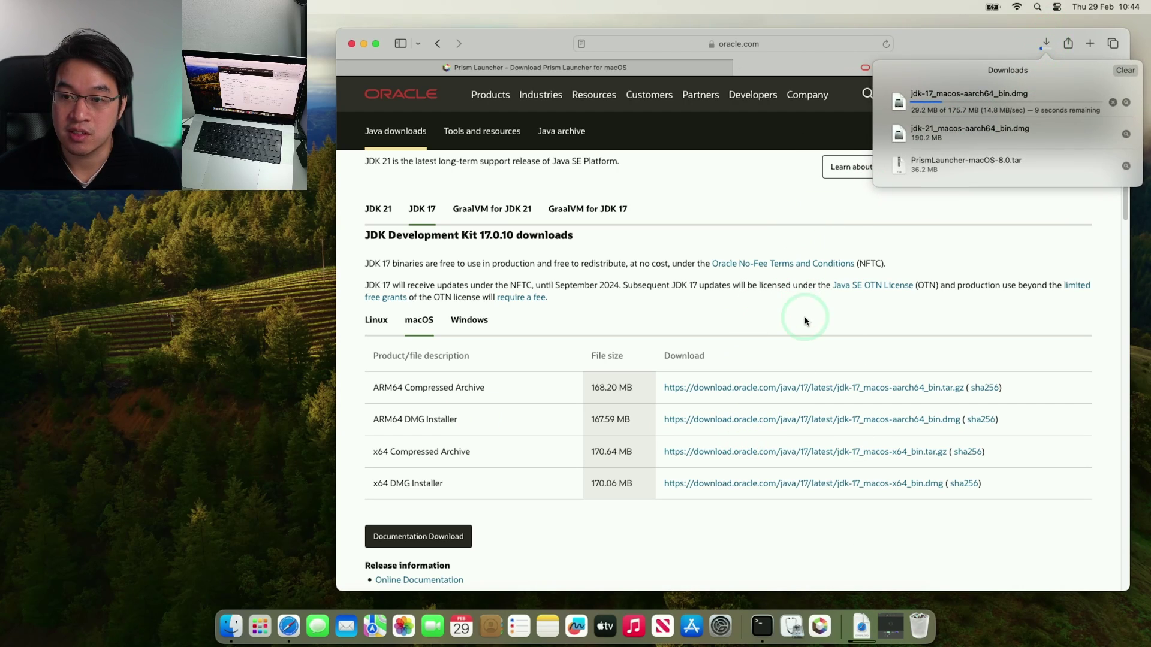
# Open the downloaded jdk-17_macos-aarch64_bin.dmg and start the JDK 17.0.10.pkg installer
pyautogui.click(294, 508)
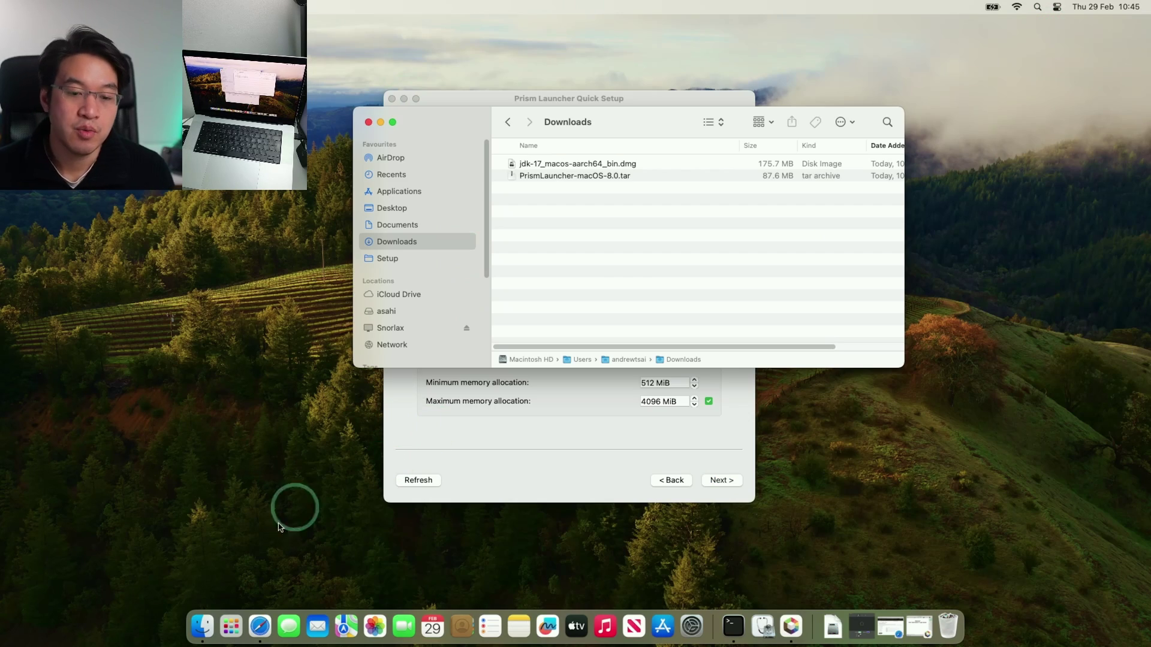
pyautogui.click(550, 282)
pyautogui.click(562, 168)
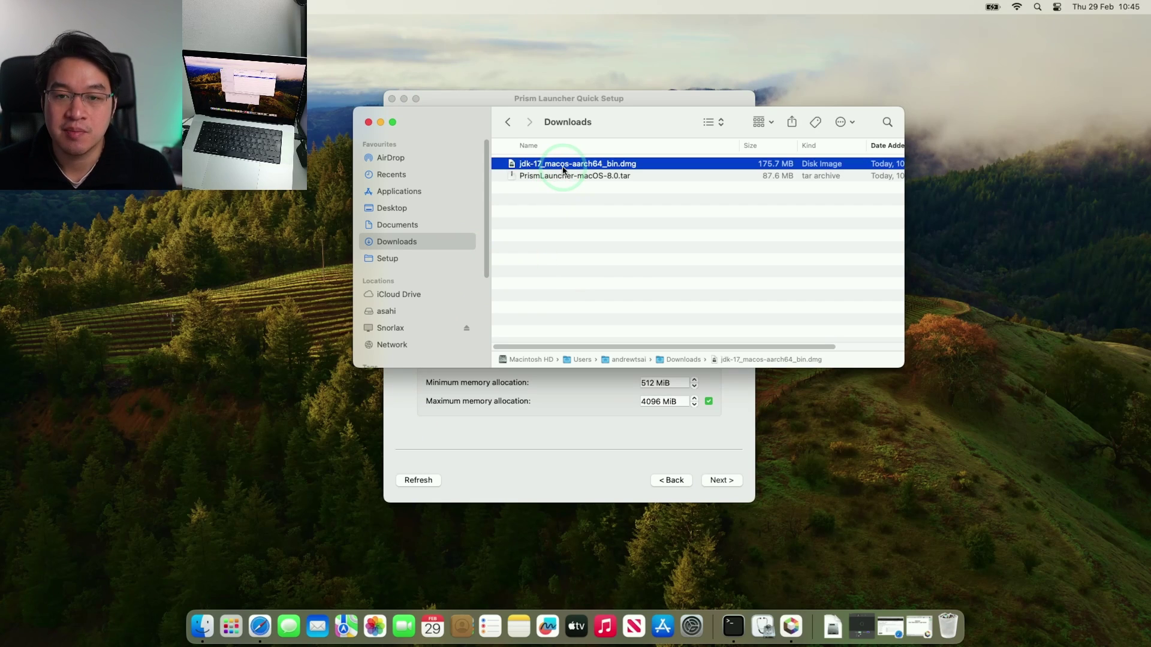
pyautogui.doubleClick(562, 168)
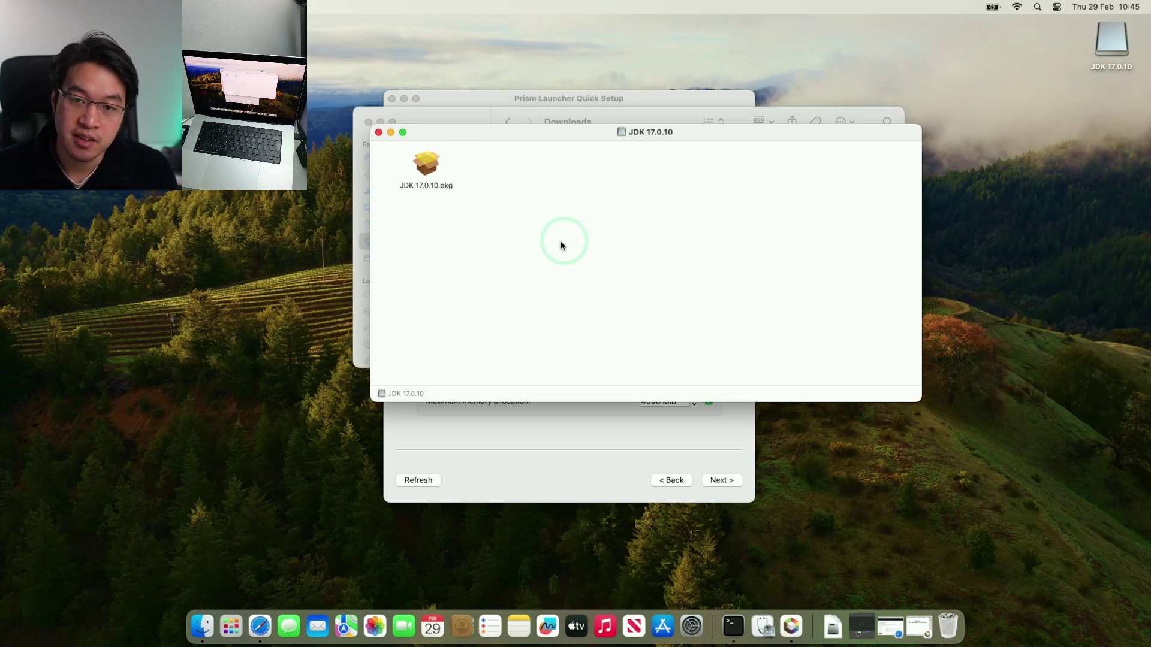
pyautogui.click(429, 171)
pyautogui.doubleClick(425, 169)
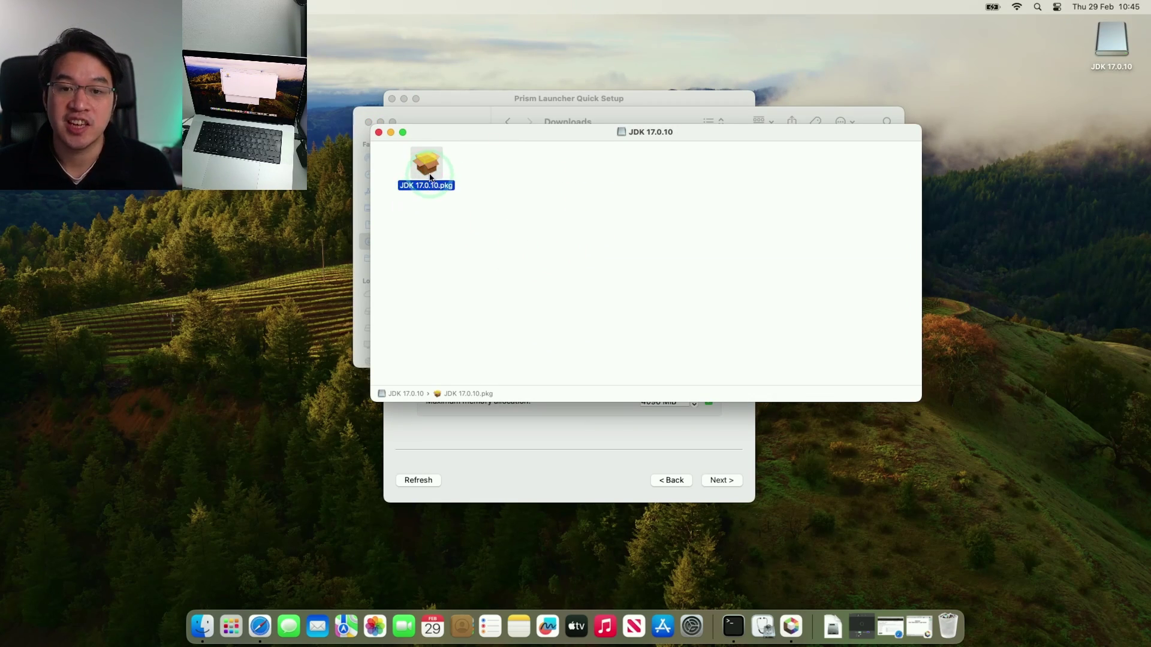
# Install JDK 17.0.10 for all users of this computer, authorising it with the account password, and close the installer
pyautogui.click(665, 359)
pyautogui.click(724, 398)
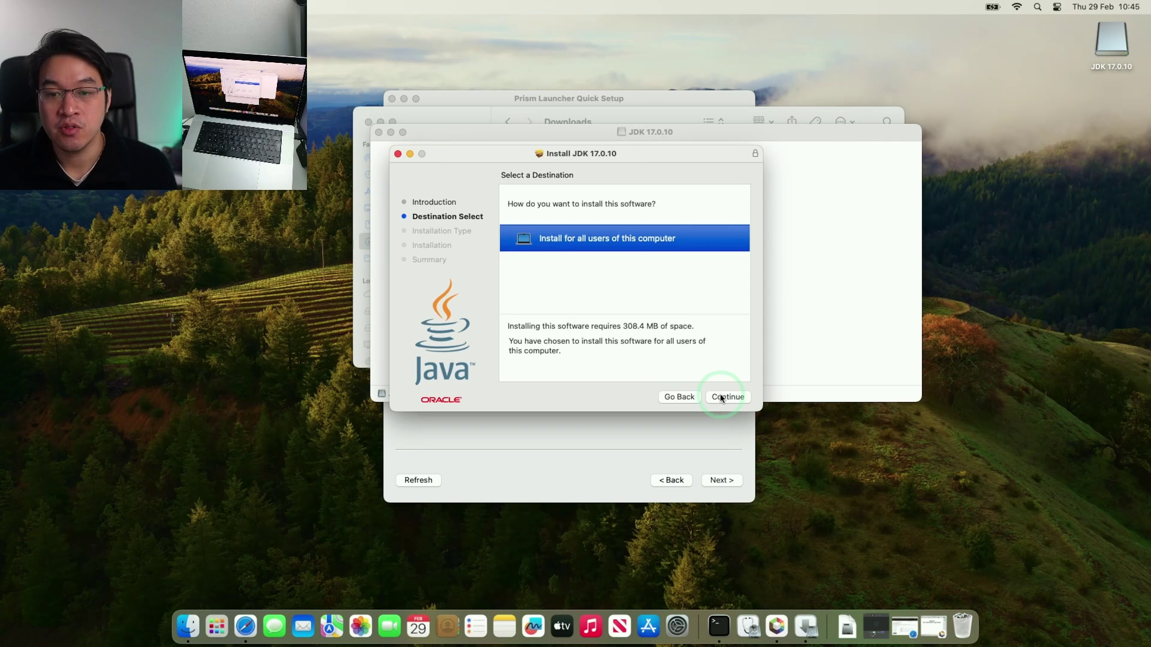
pyautogui.click(722, 398)
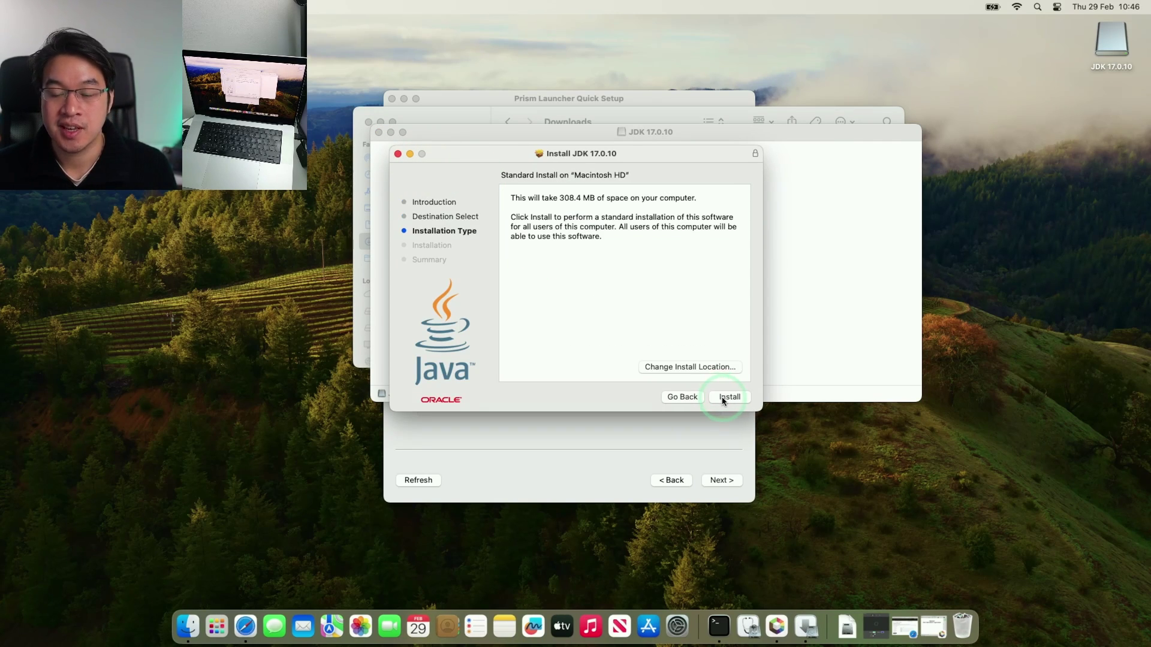
pyautogui.click(724, 398)
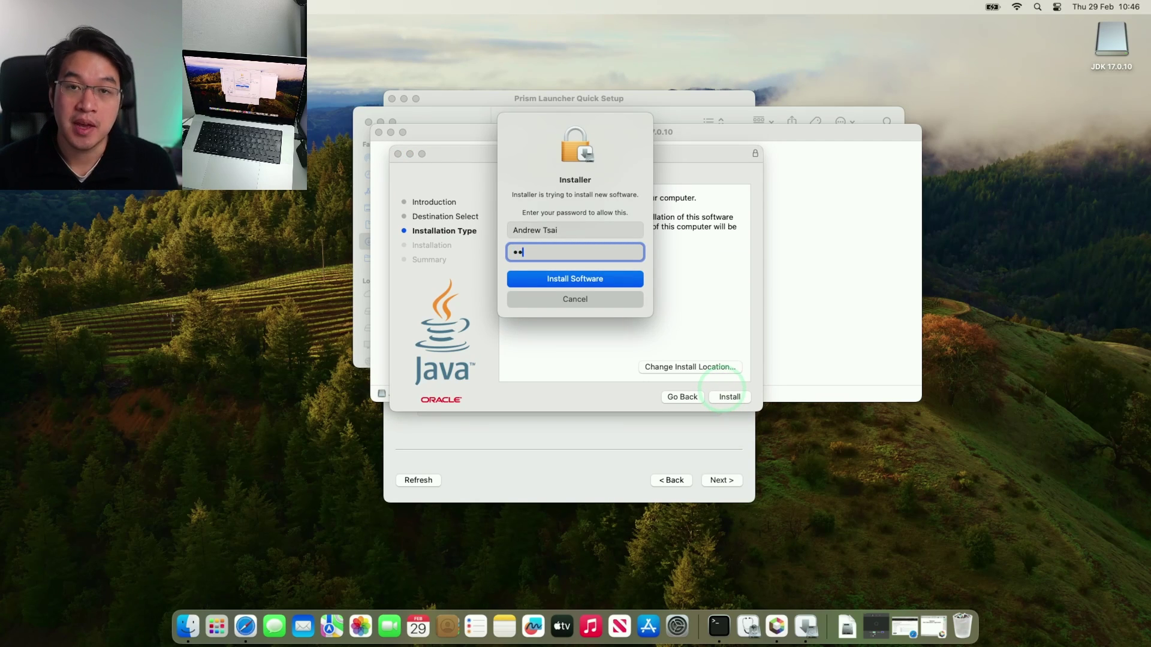
pyautogui.click(609, 280)
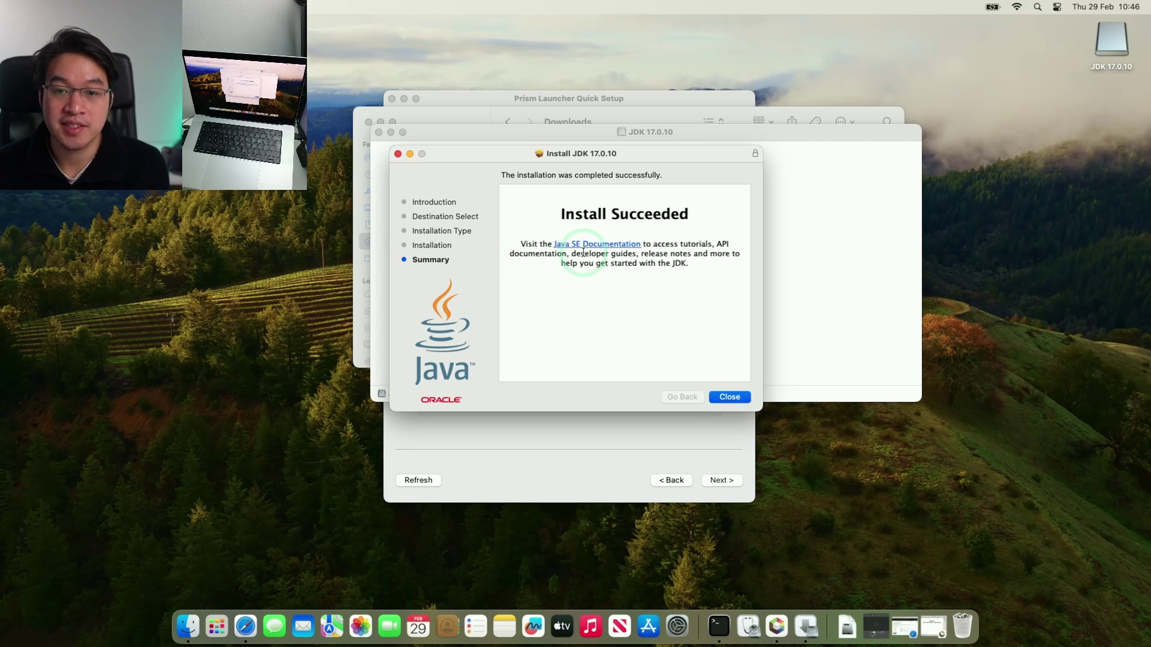
pyautogui.click(737, 402)
# Close the Finder windows, then refresh the Quick Setup Java list and select version 17.0.10 at the jdk-17.jdk path
pyautogui.click(538, 327)
pyautogui.click(368, 127)
pyautogui.click(368, 123)
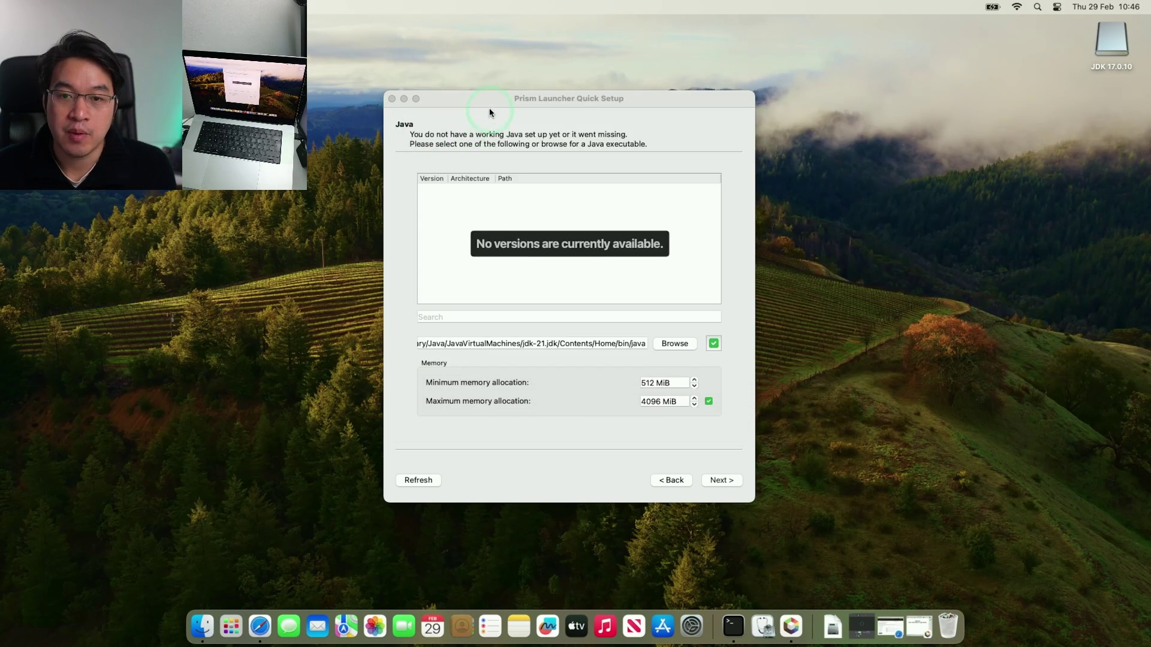
pyautogui.click(519, 141)
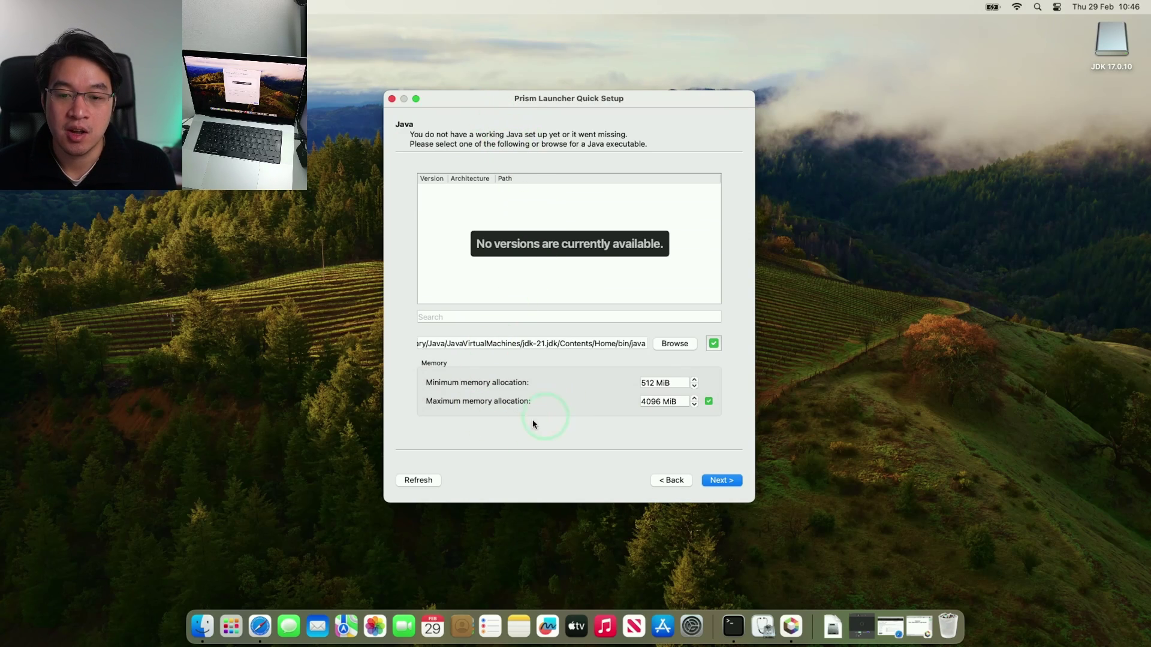
pyautogui.click(435, 481)
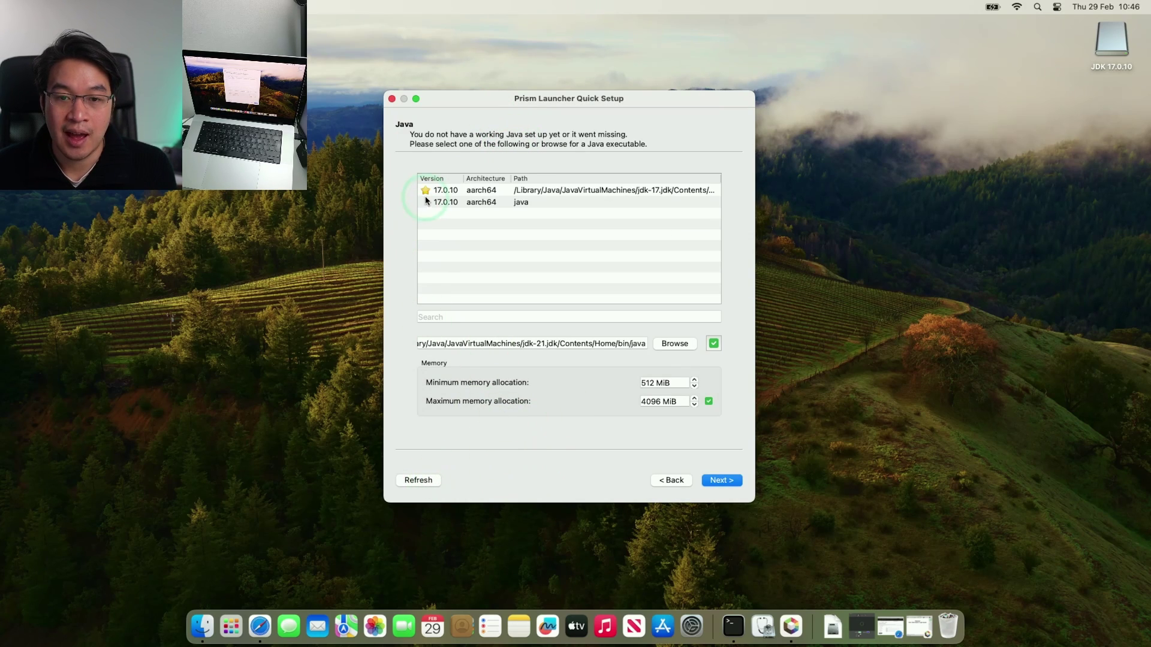
pyautogui.click(439, 193)
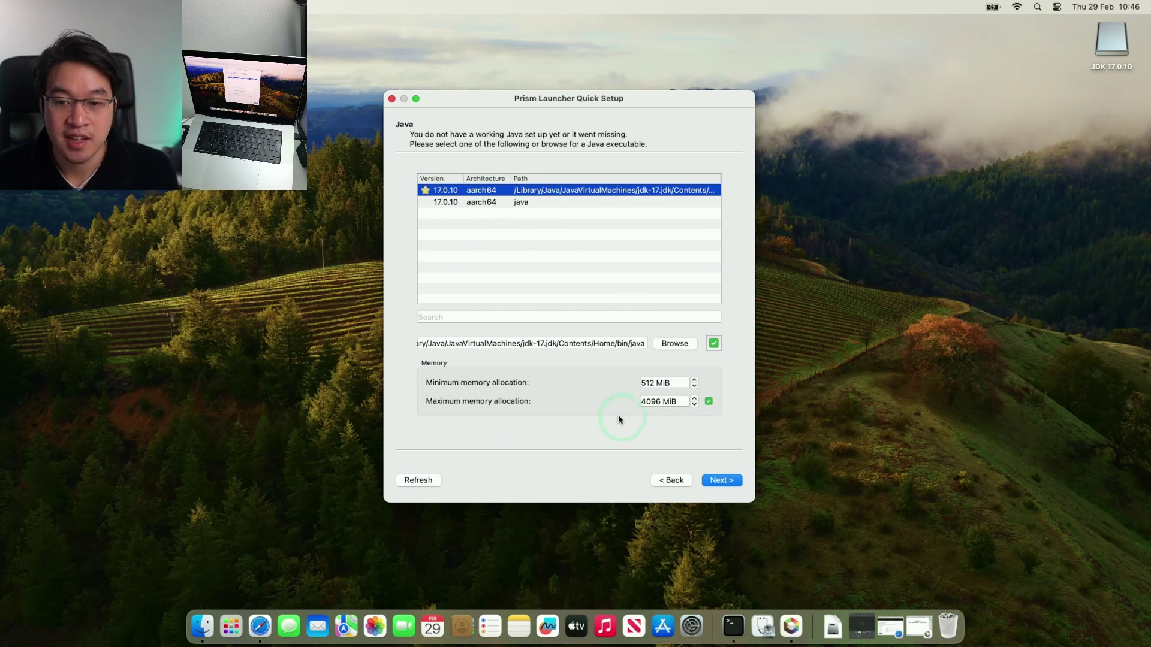
# Set the maximum memory allocation to 8192 MiB and finish the Quick Setup with the default theme
pyautogui.click(694, 405)
pyautogui.click(694, 404)
pyautogui.click(693, 404)
pyautogui.click(694, 404)
pyautogui.click(693, 404)
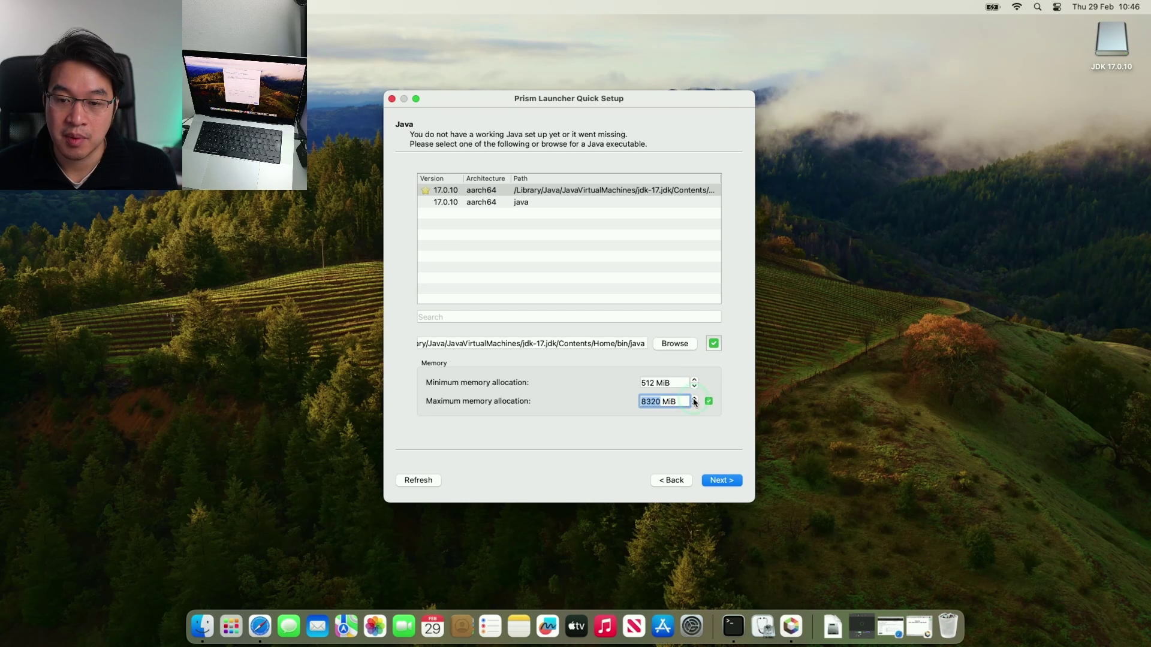
pyautogui.click(694, 404)
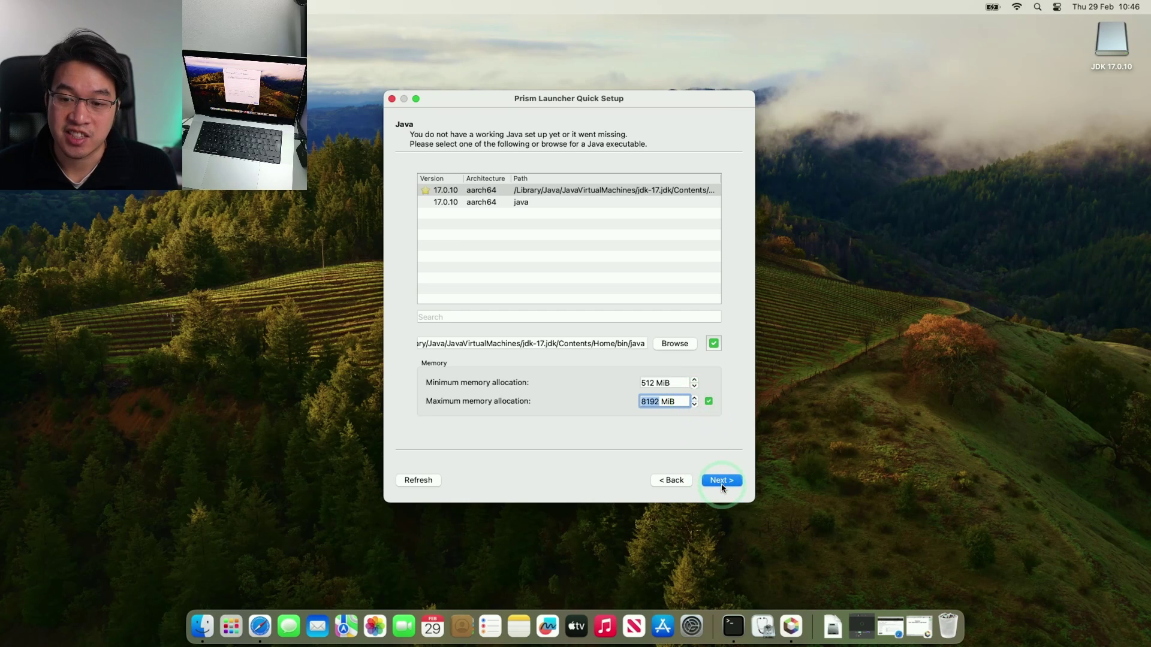
pyautogui.click(722, 482)
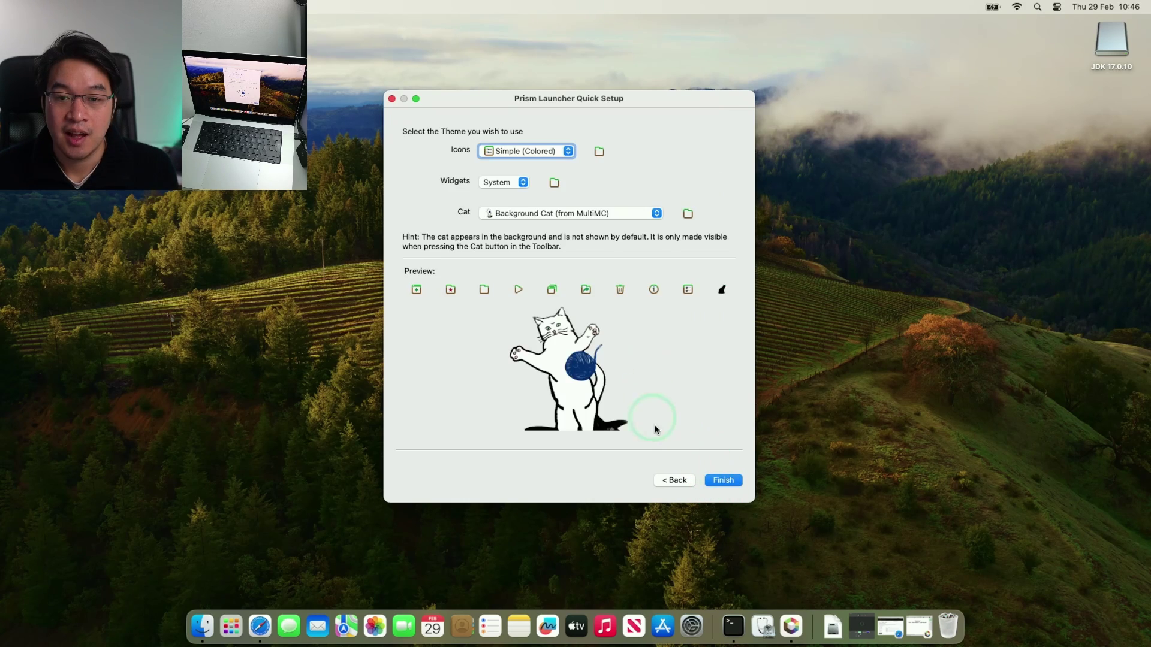
pyautogui.click(723, 481)
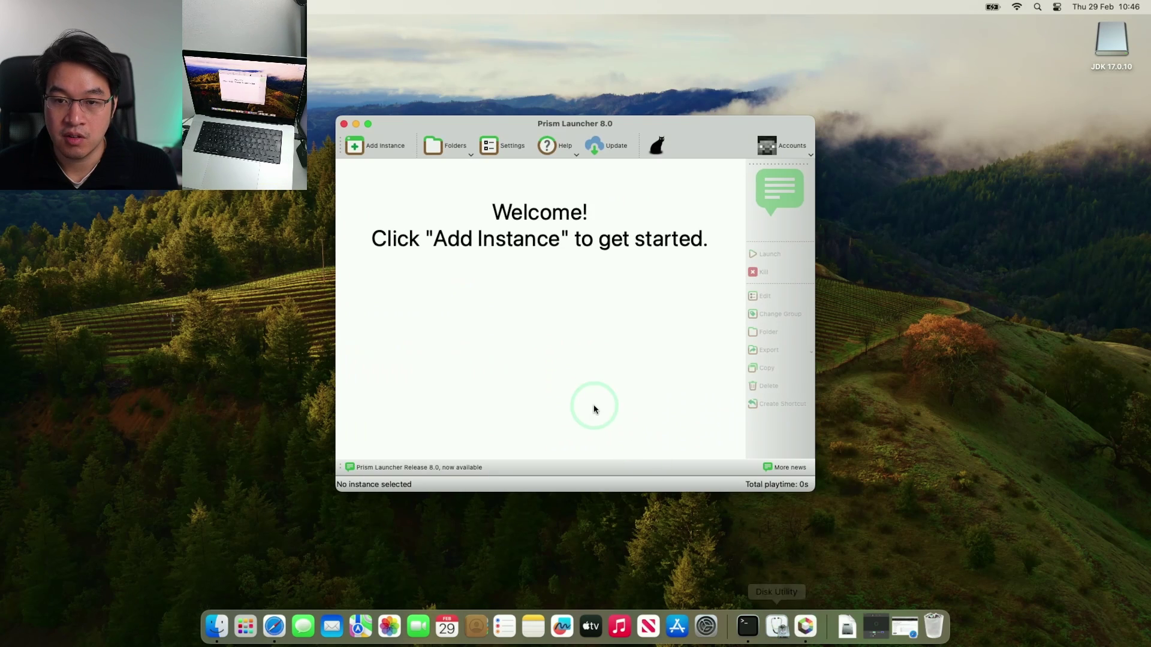
# Start adding a Microsoft account in the account settings and submit the copied login code on Microsoft's page
pyautogui.click(778, 144)
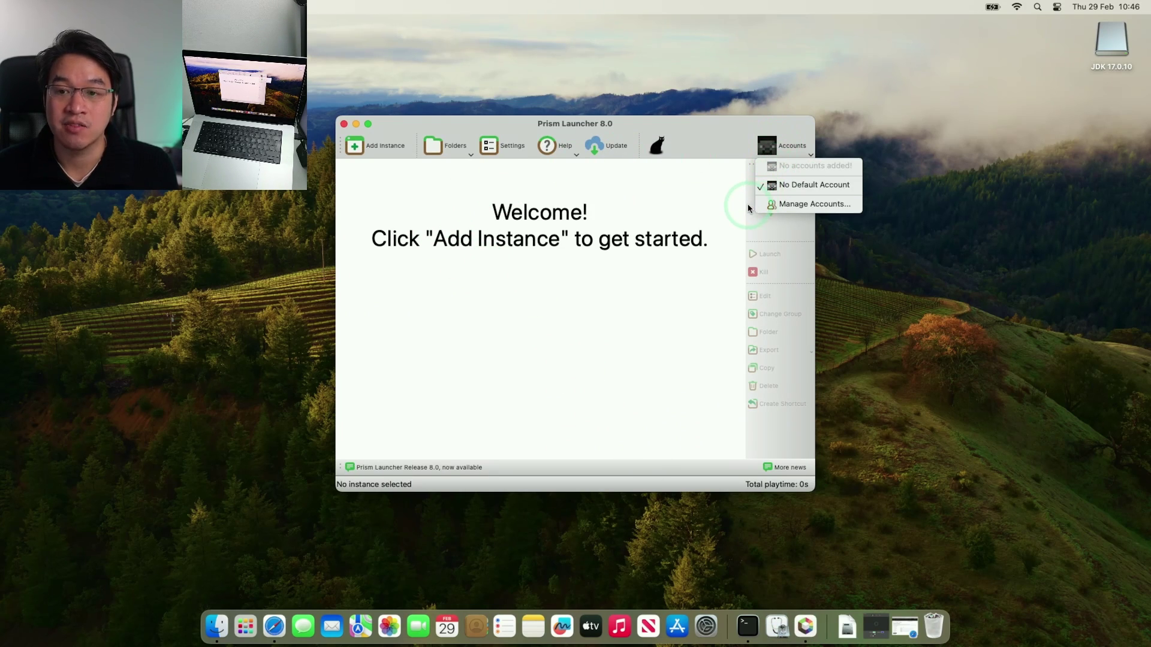
pyautogui.click(783, 205)
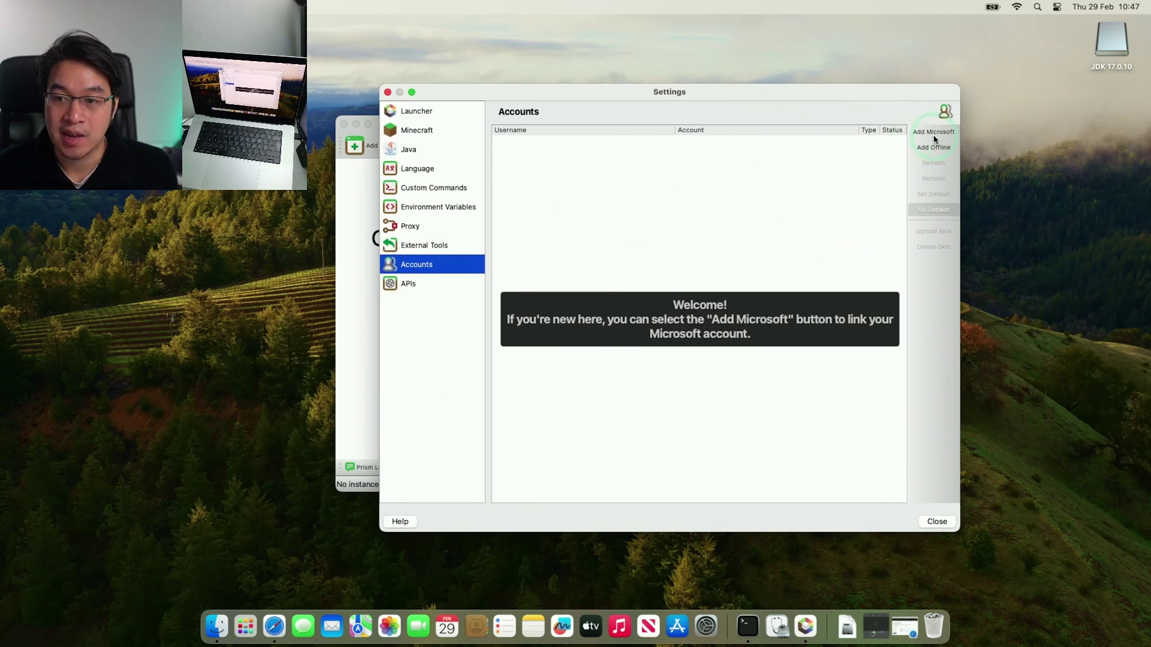
pyautogui.click(934, 134)
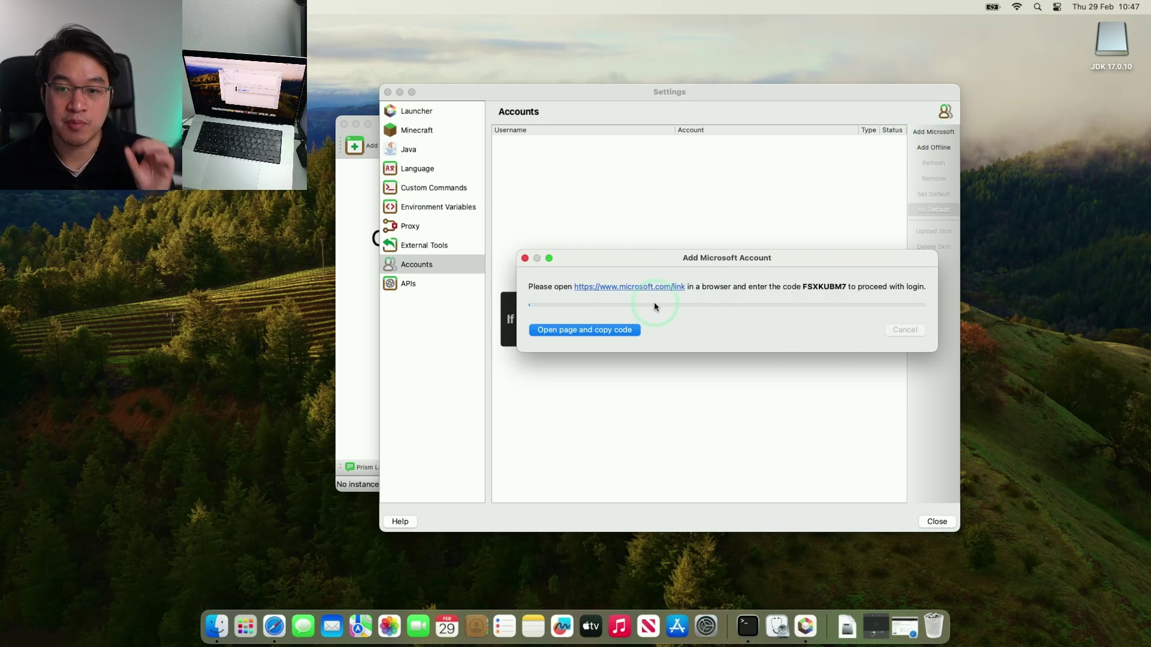
pyautogui.click(603, 331)
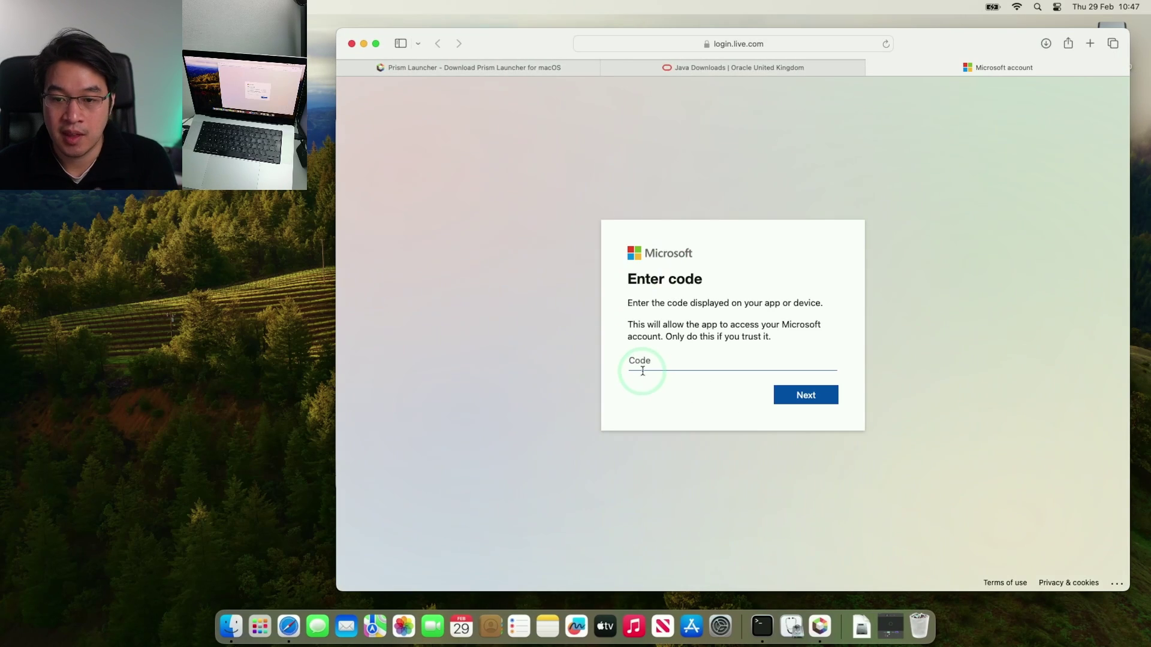
pyautogui.rightClick(642, 371)
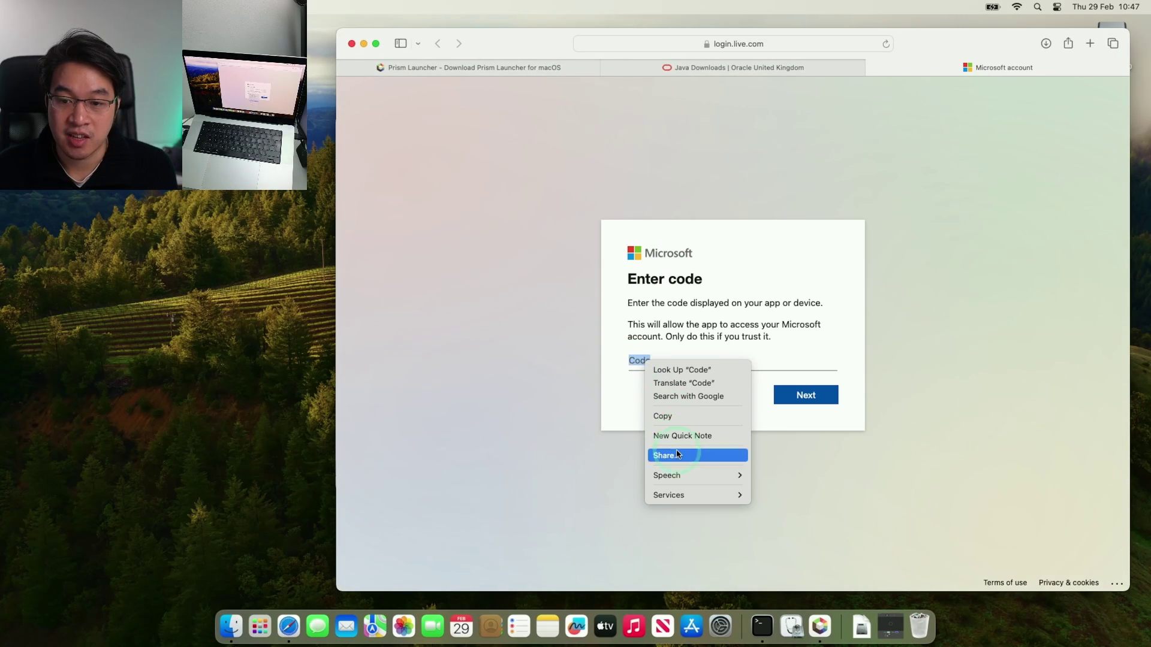
pyautogui.click(650, 359)
pyautogui.press('super+v')
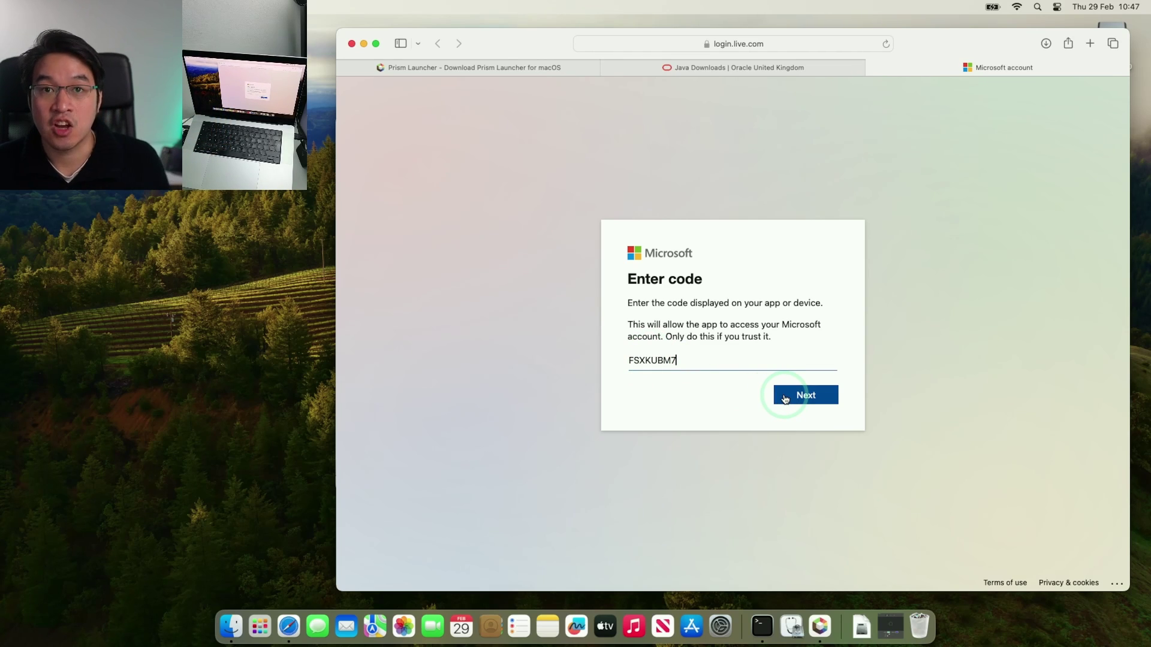
pyautogui.click(660, 319)
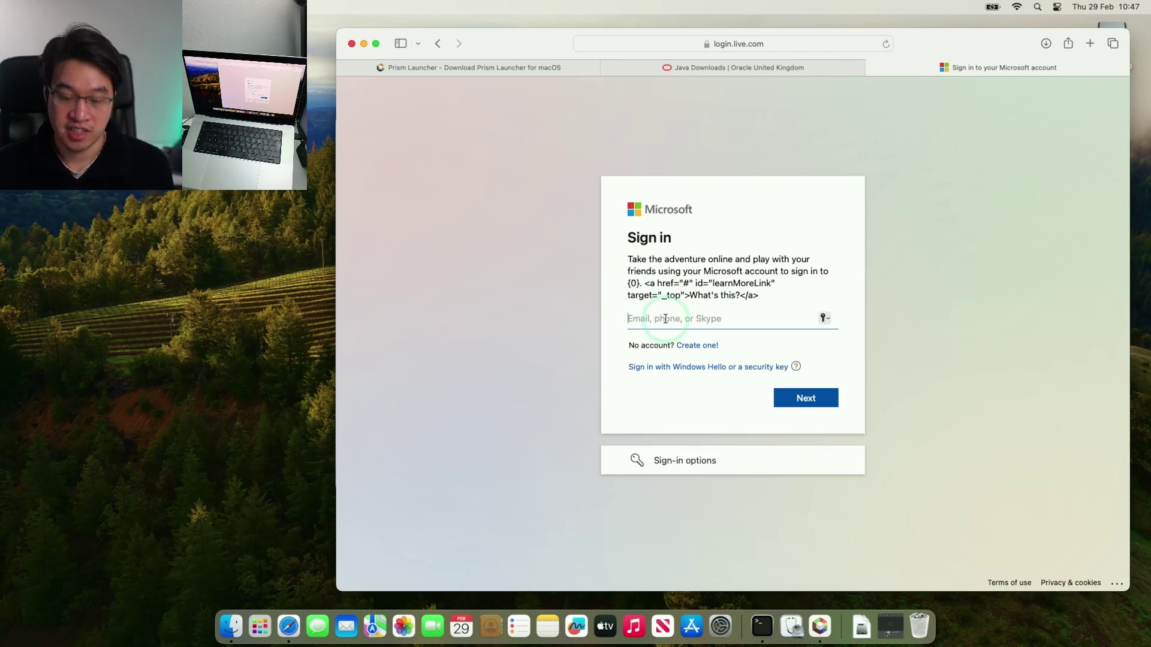
# Open minecraft.net in a new tab, accept its cookies, and view the Java & Bedrock purchase options for Windows/Mac/Linux
pyautogui.press('super+t')
pyautogui.write('minecraf')
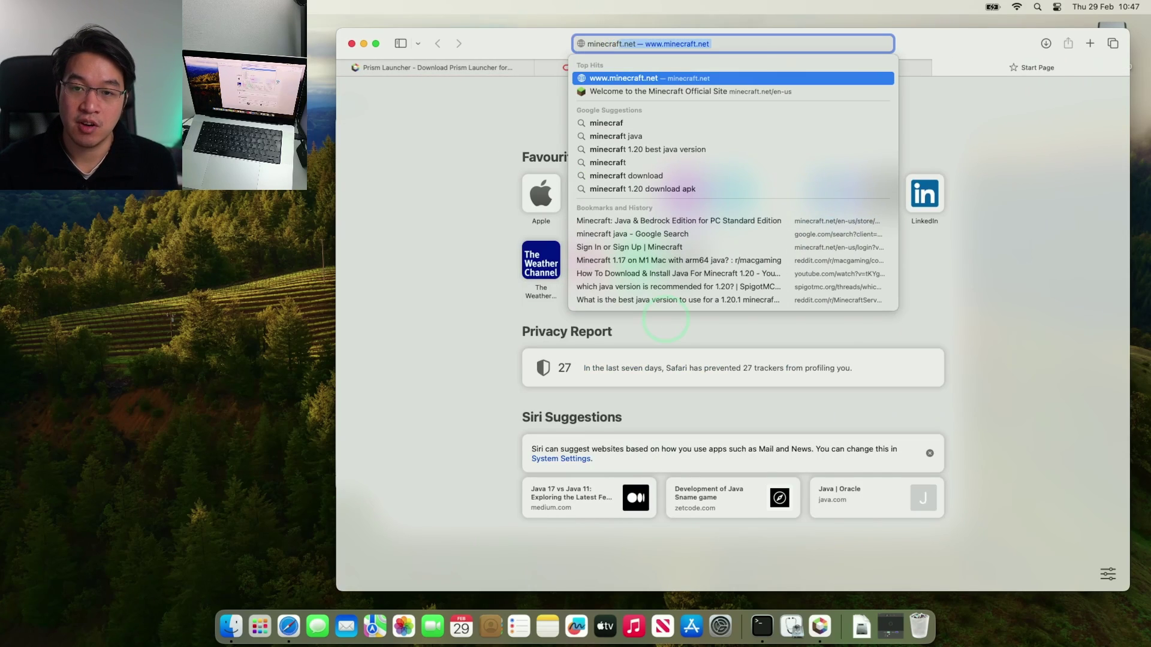
pyautogui.press('Return')
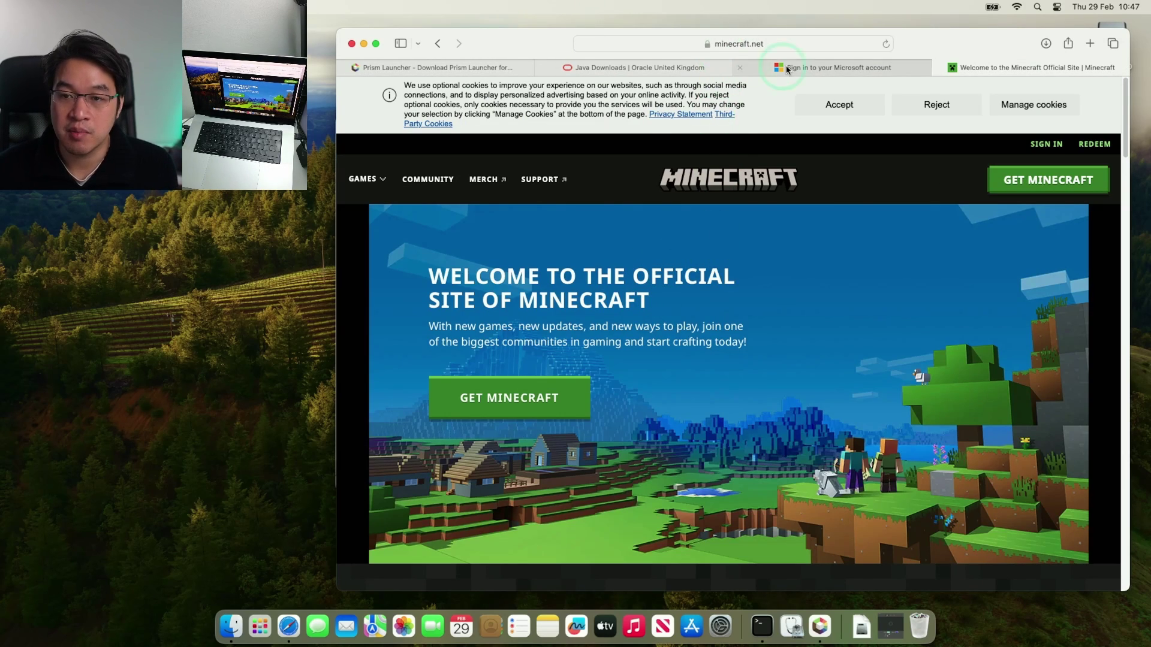
pyautogui.click(872, 113)
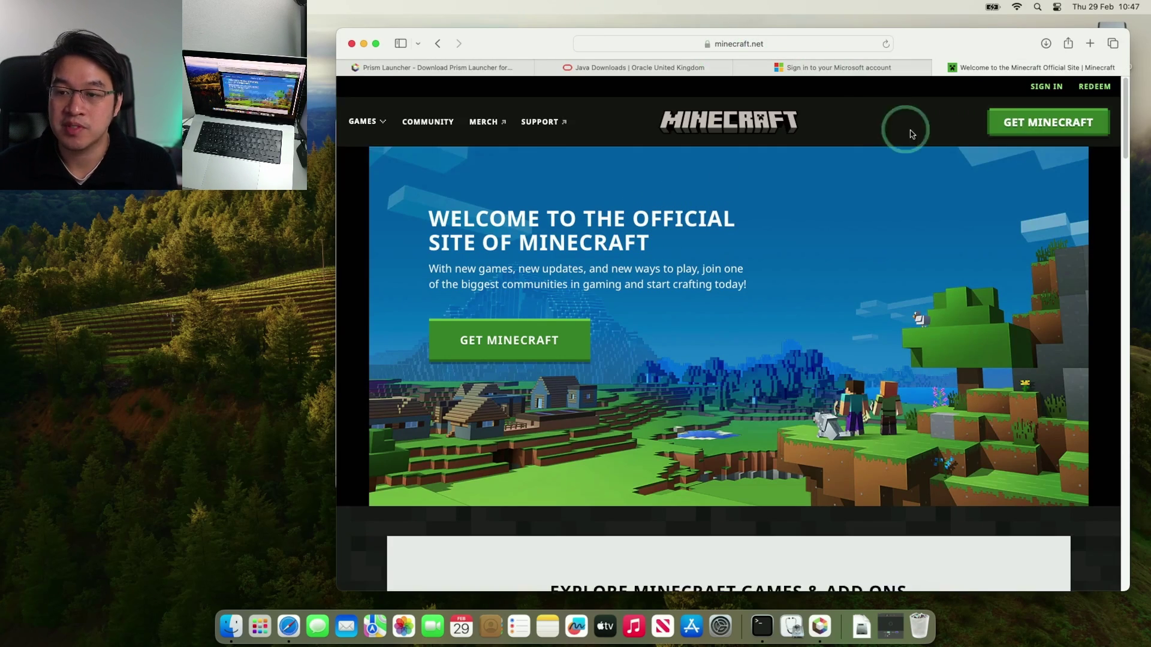
pyautogui.click(1013, 130)
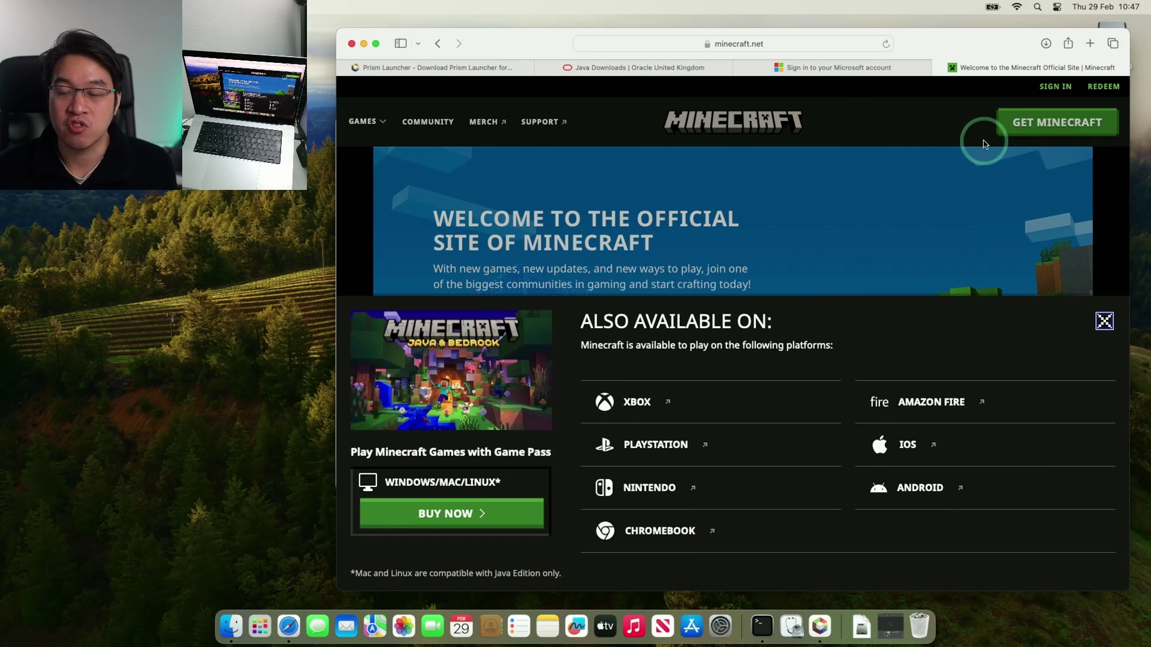
pyautogui.click(459, 524)
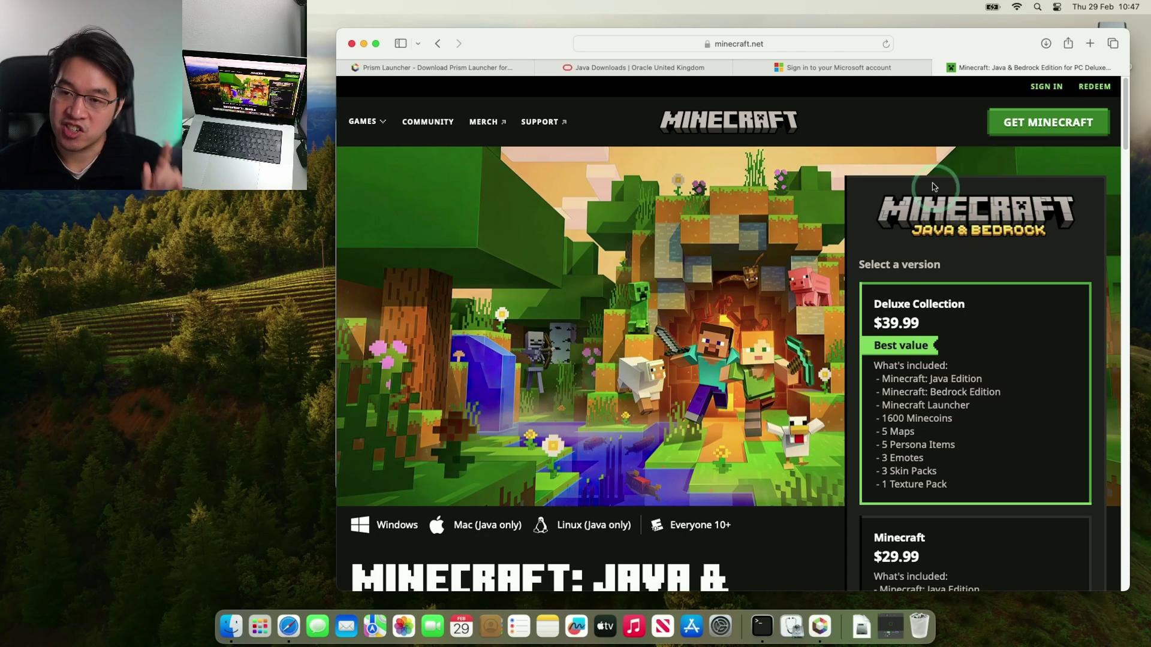
# Complete the Microsoft account sign-in for Prism Launcher, minimise the browser and close the account settings
pyautogui.click(882, 72)
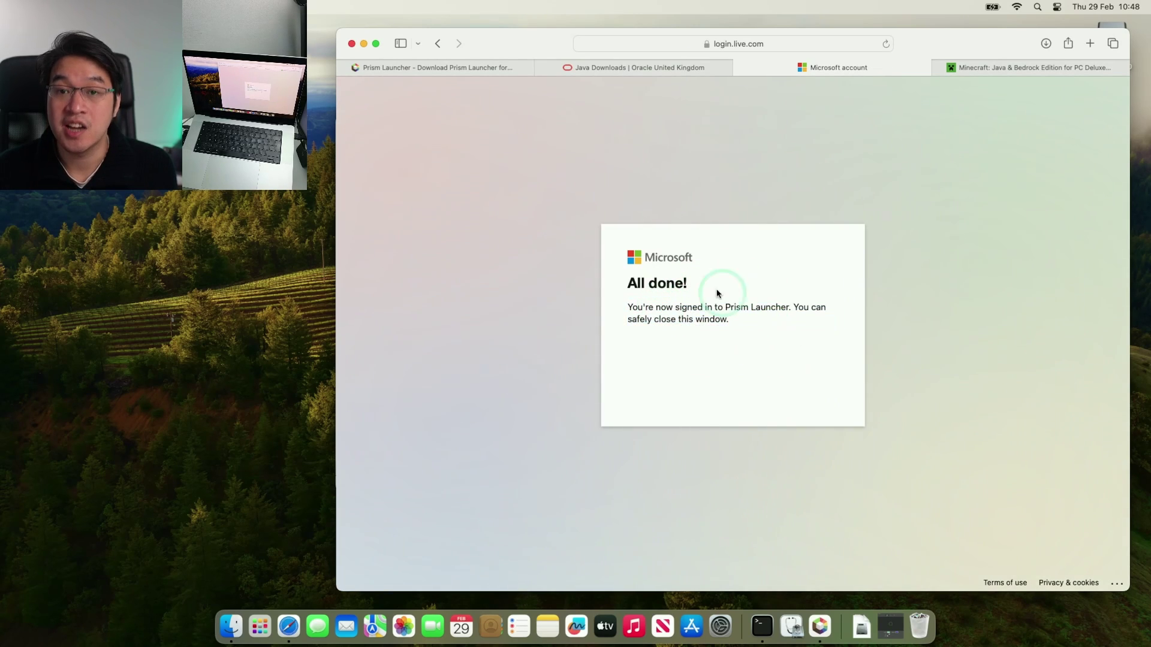
pyautogui.click(364, 44)
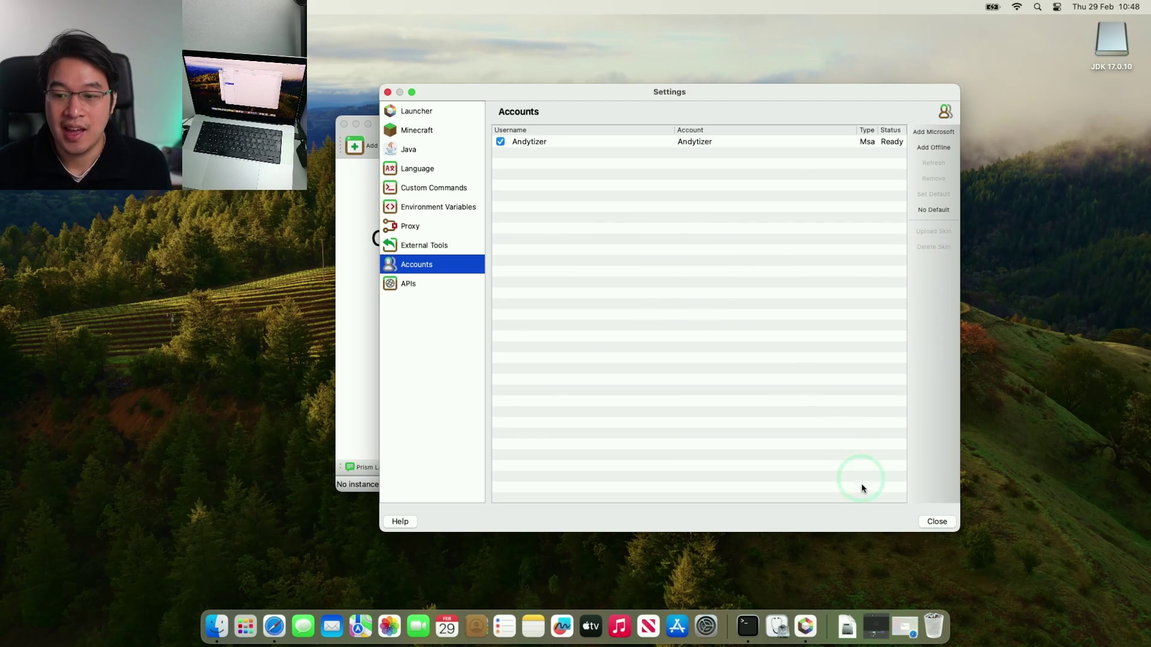
pyautogui.click(938, 522)
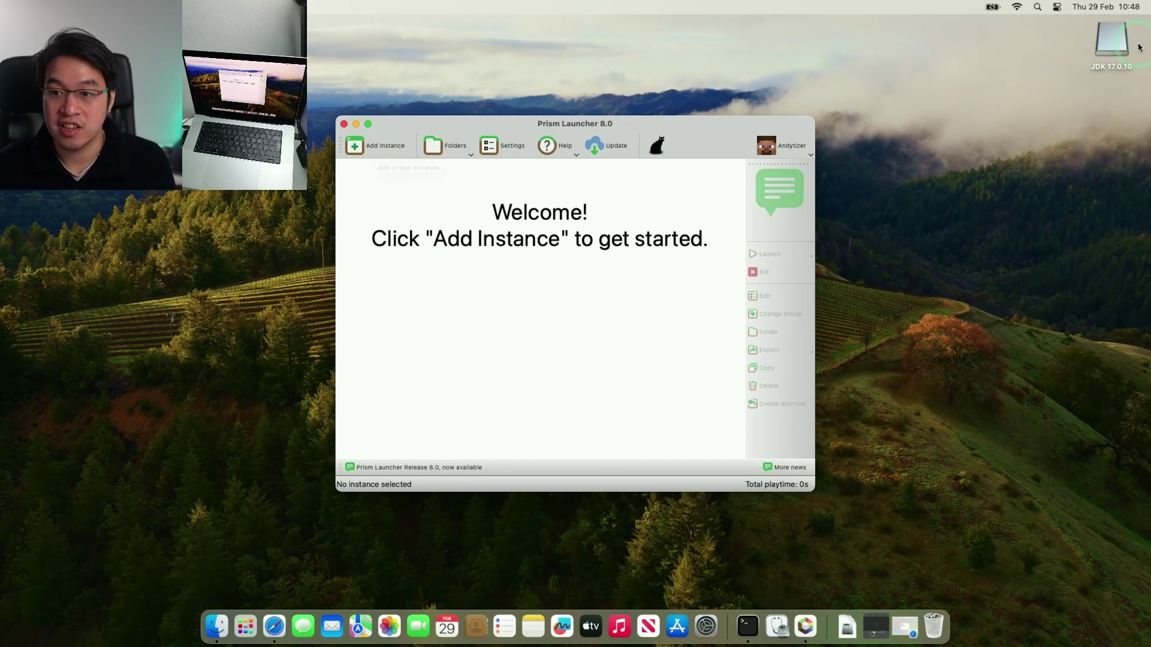
# Eject the JDK 17.0.10 disk image from the desktop
pyautogui.rightClick(1106, 59)
pyautogui.click(542, 267)
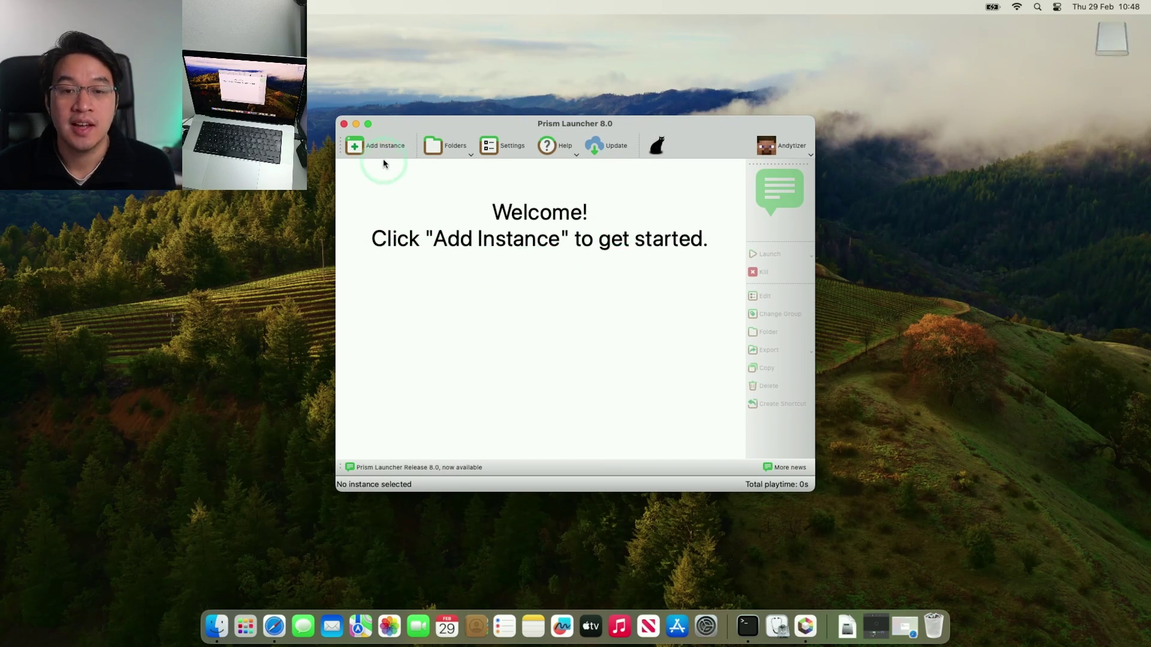
# Create a custom Minecraft 1.20.4 instance with no mod loader and launch it
pyautogui.click(372, 145)
pyautogui.click(503, 247)
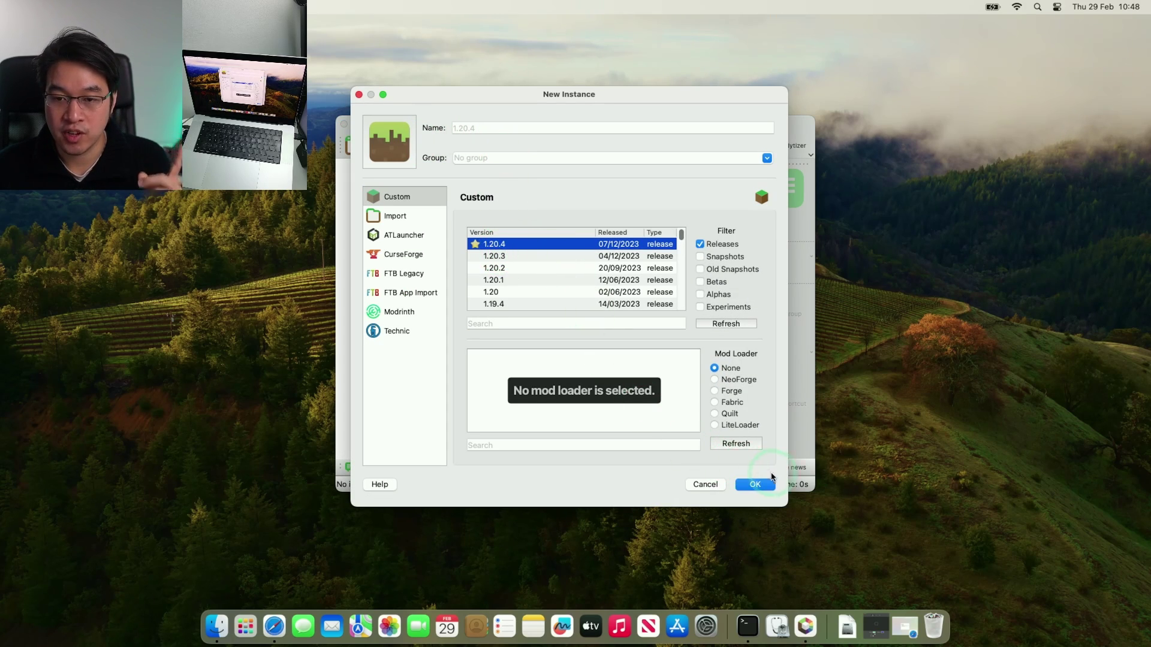
pyautogui.click(755, 485)
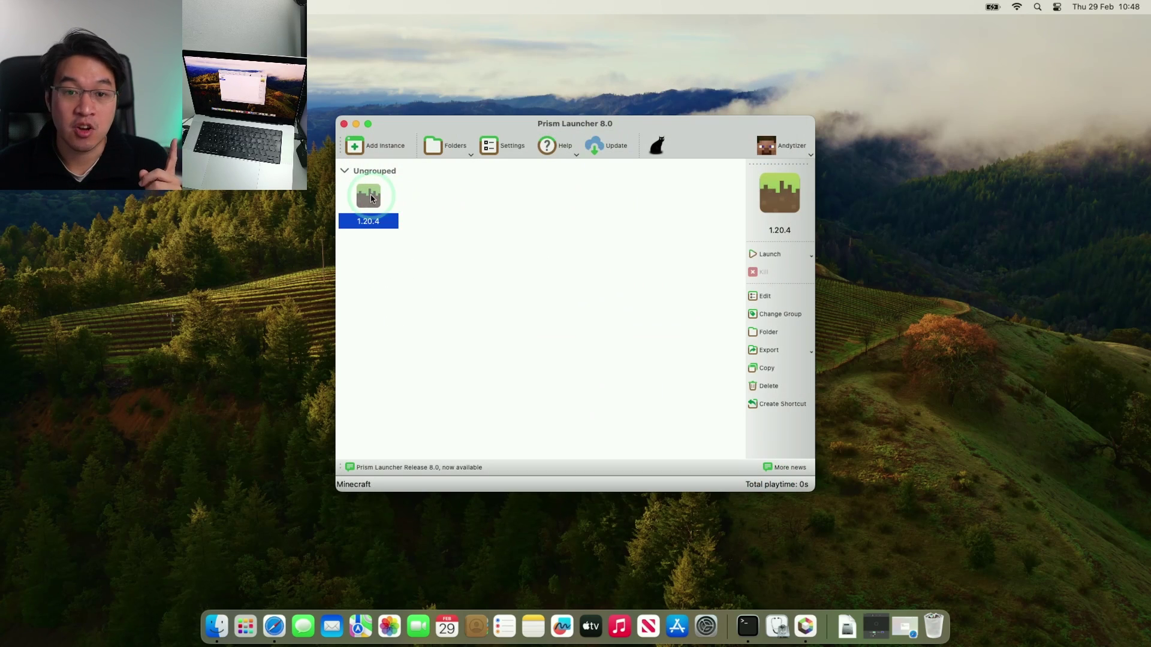
pyautogui.press('Return')
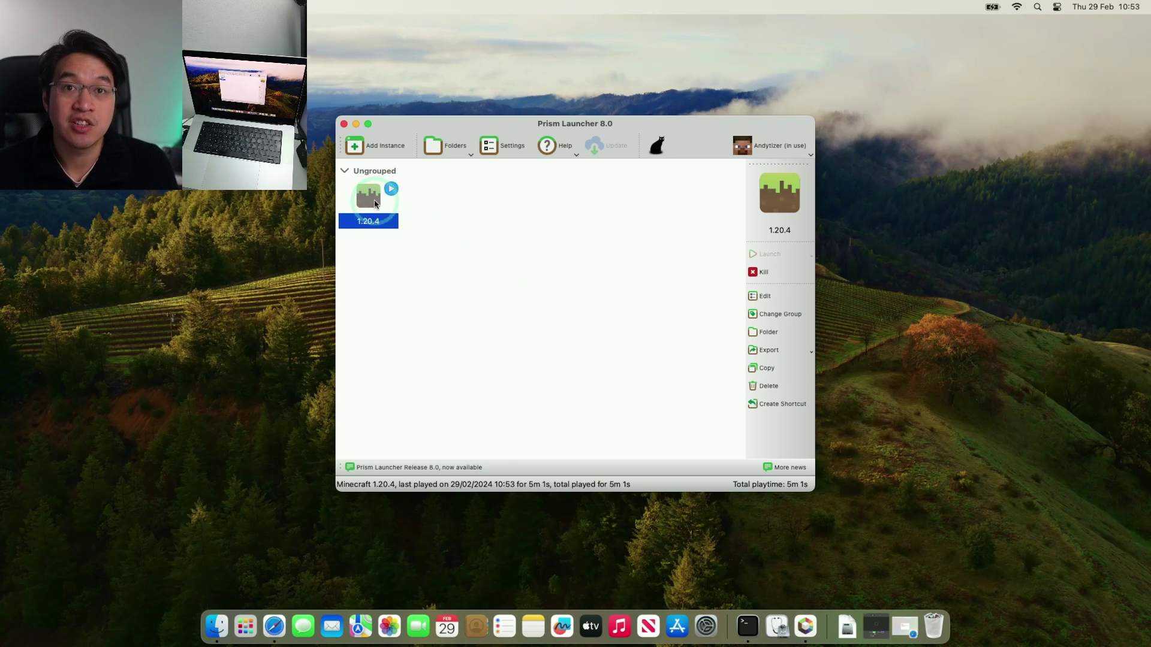
# Launch the 1.20.4 instance with the launcher window minimised and continue past Minecraft's welcome screen
pyautogui.doubleClick(374, 204)
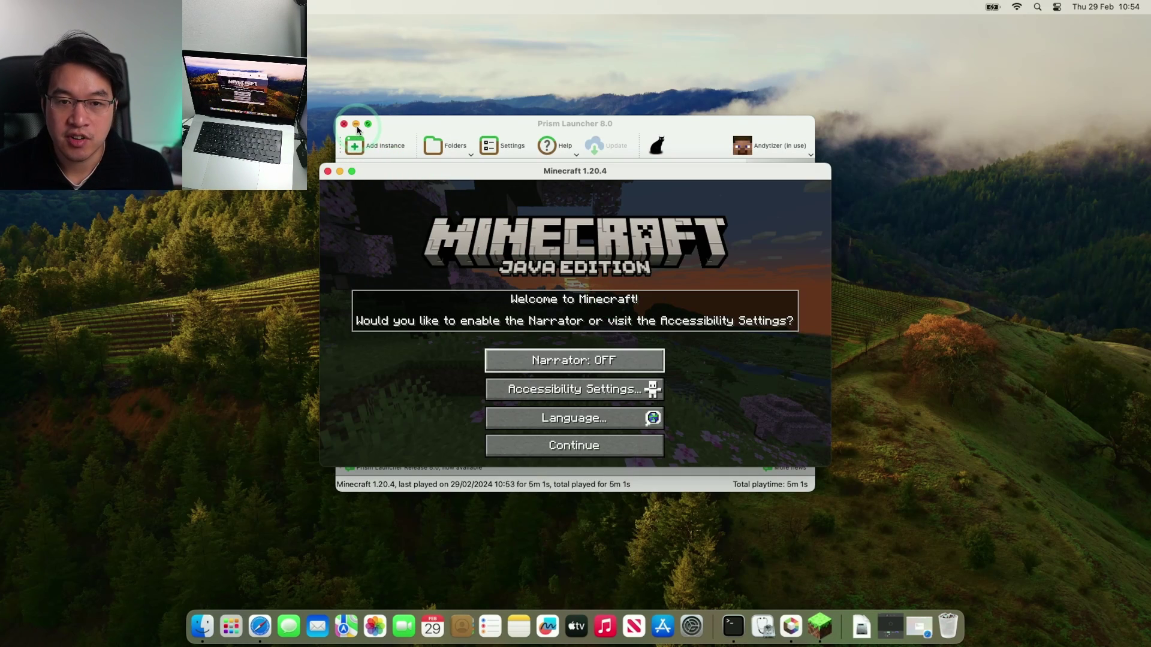
pyautogui.click(356, 124)
pyautogui.click(551, 446)
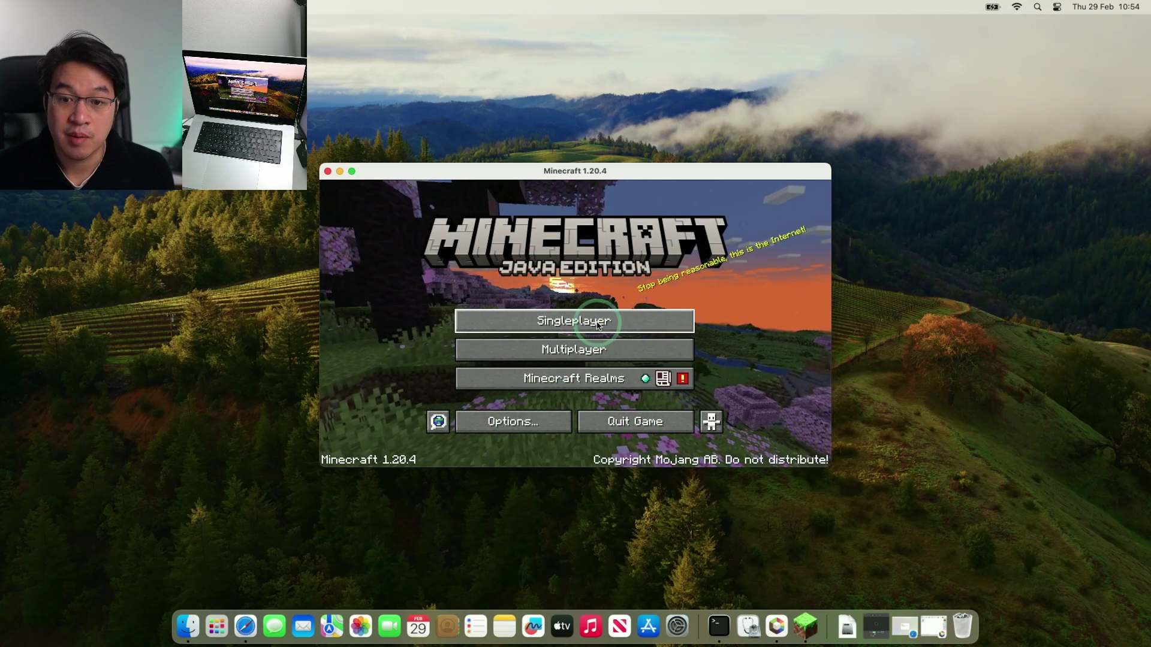
# Create a new singleplayer world in Creative mode, keeping the default name New World
pyautogui.click(540, 313)
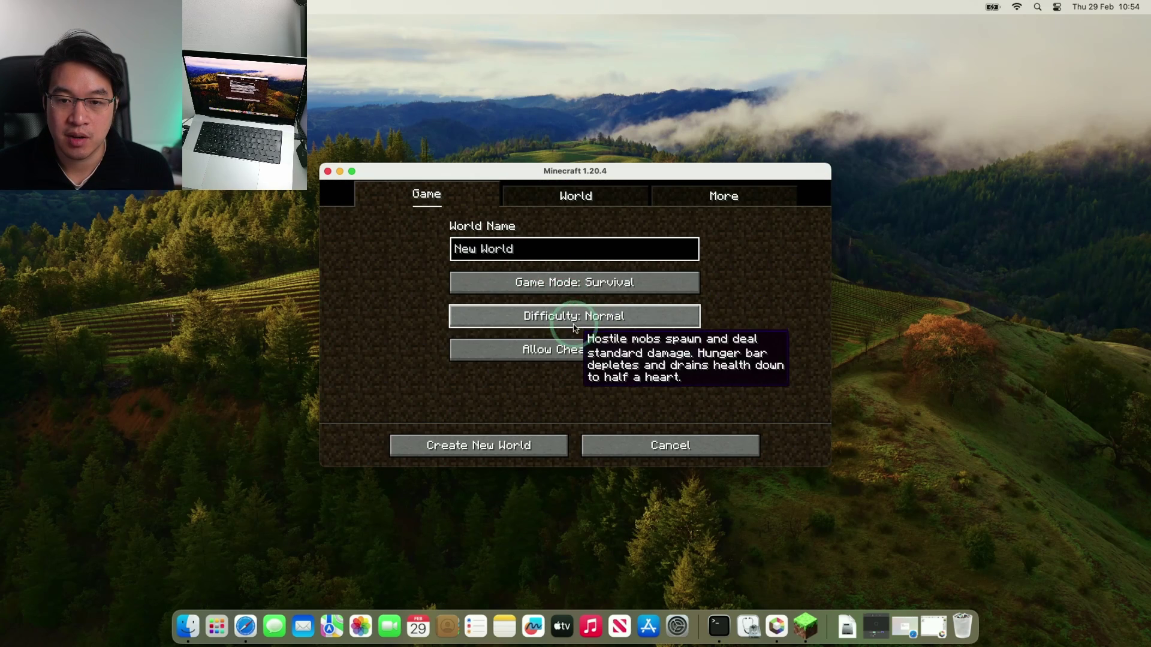
pyautogui.click(599, 282)
pyautogui.click(606, 282)
pyautogui.click(574, 447)
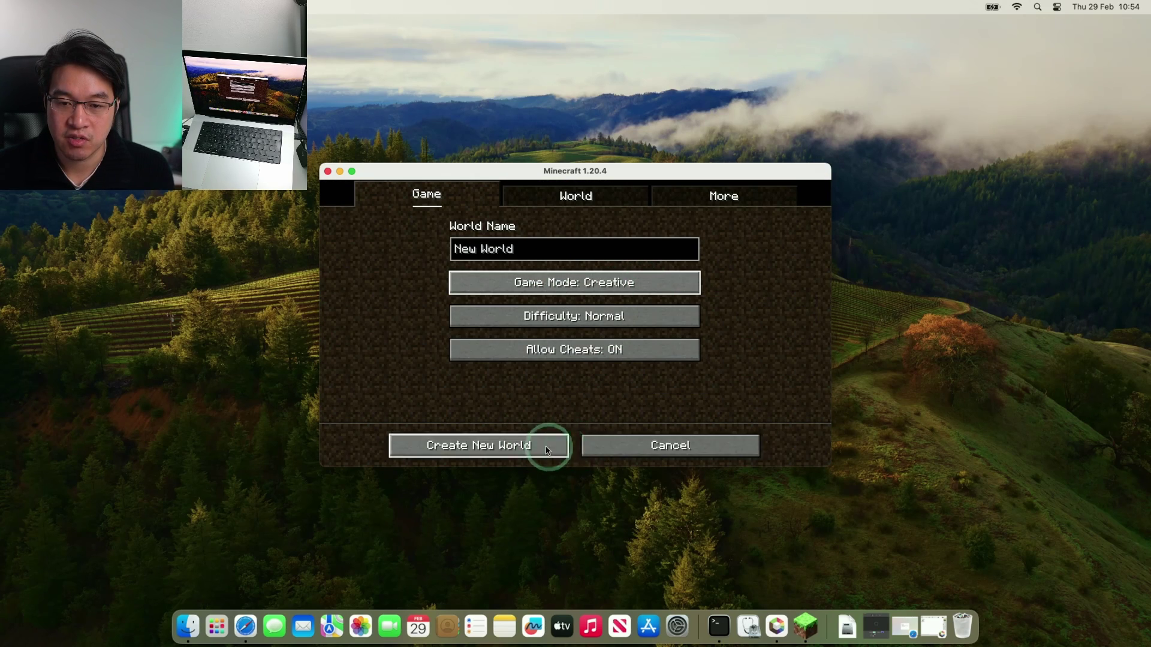
pyautogui.click(544, 445)
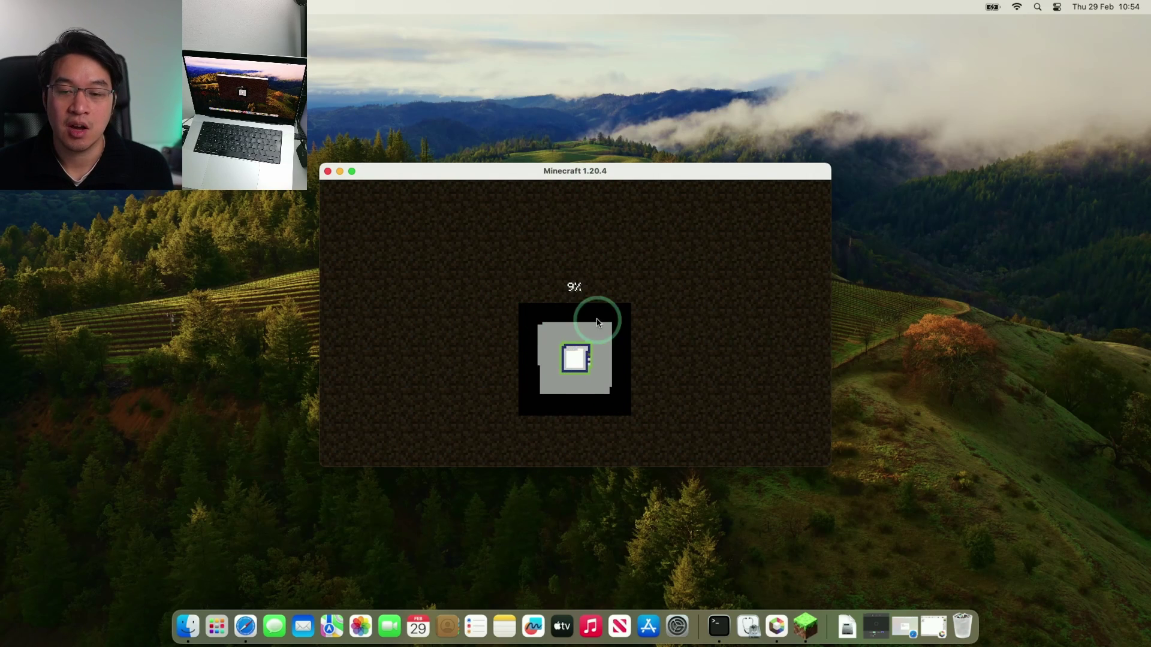
# Enlarge the Minecraft window while the world loads and walk forward in the world
pyautogui.doubleClick(585, 172)
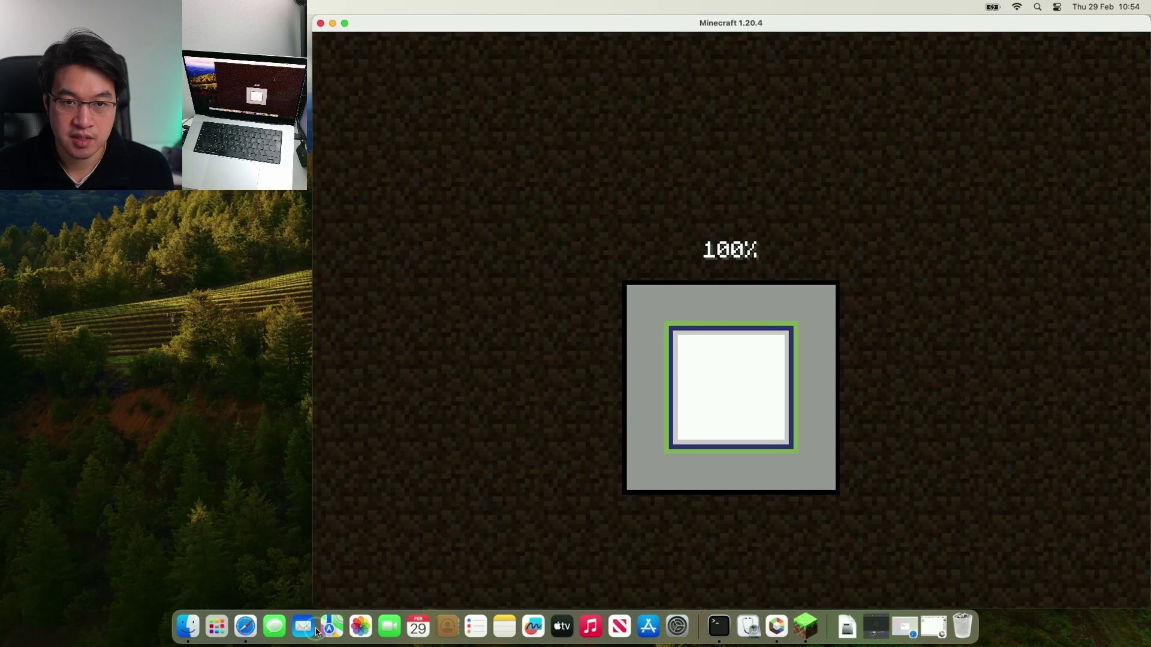
pyautogui.click(542, 470)
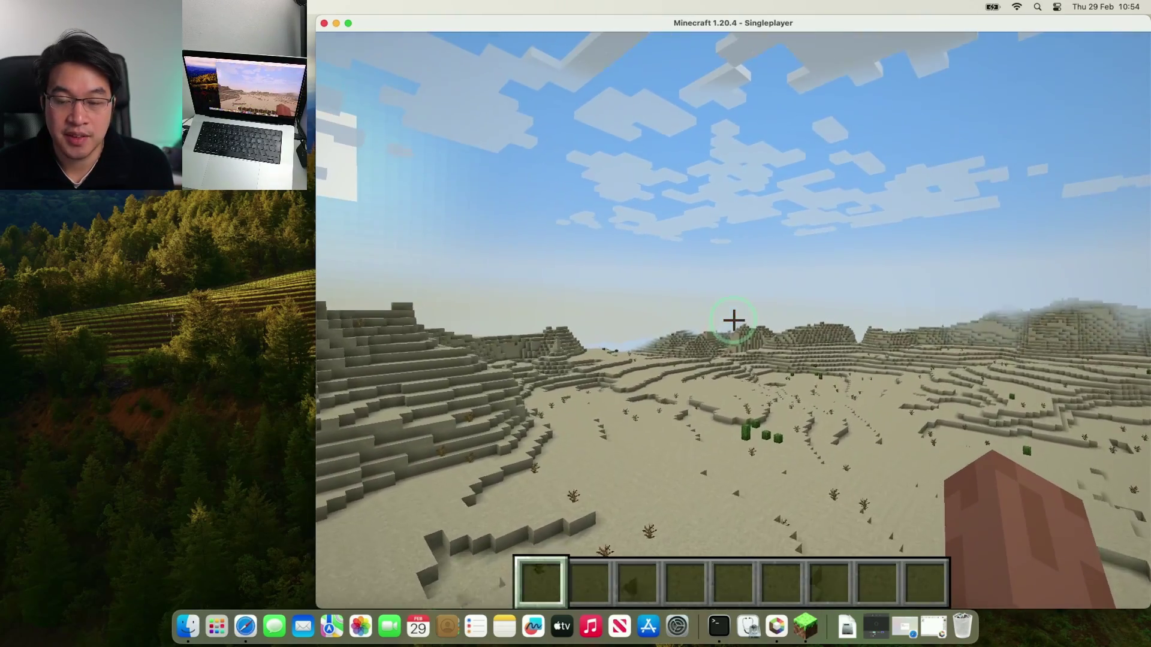
pyautogui.press('w')
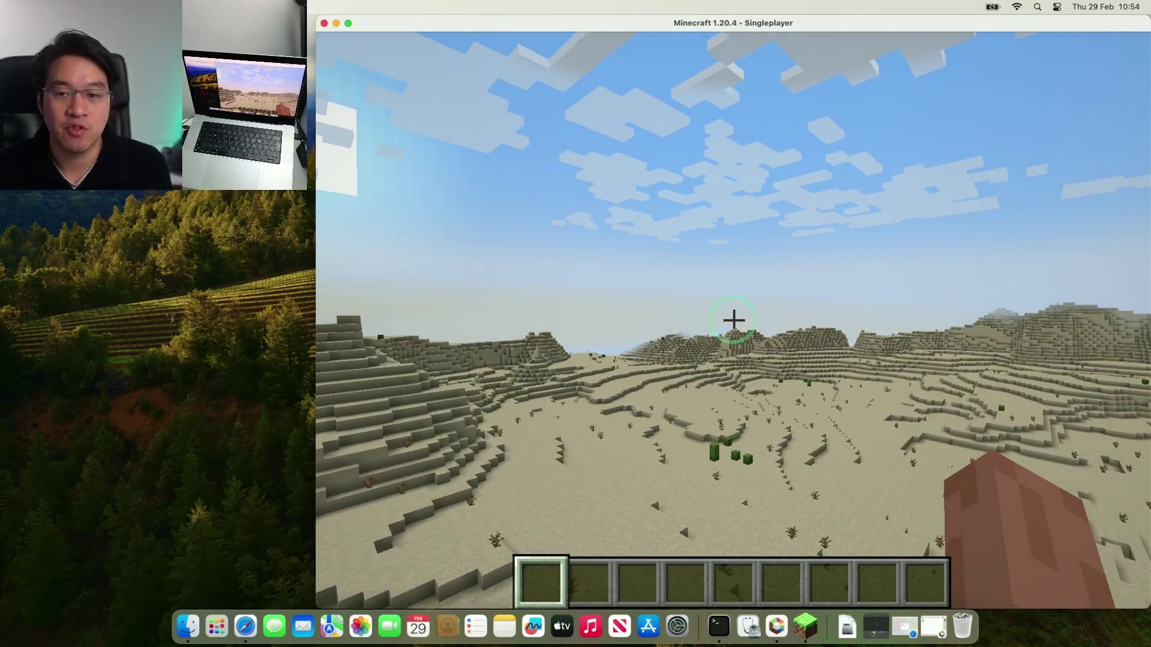
# Save the world, return to the title screen and quit Minecraft
pyautogui.press('Escape')
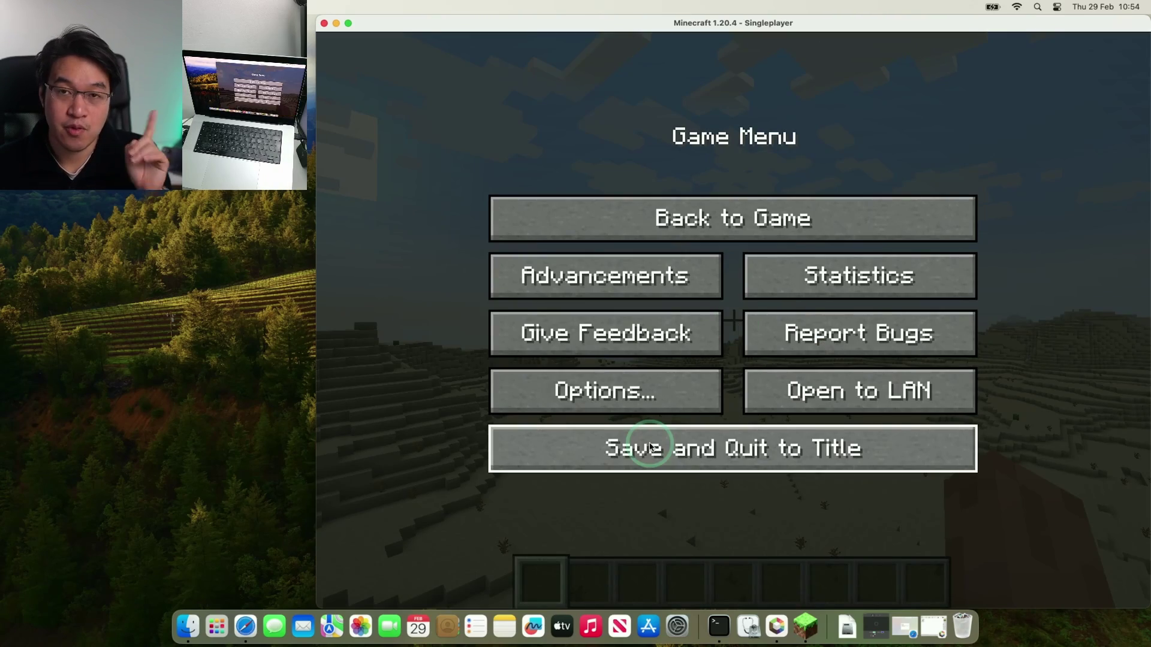
pyautogui.click(650, 447)
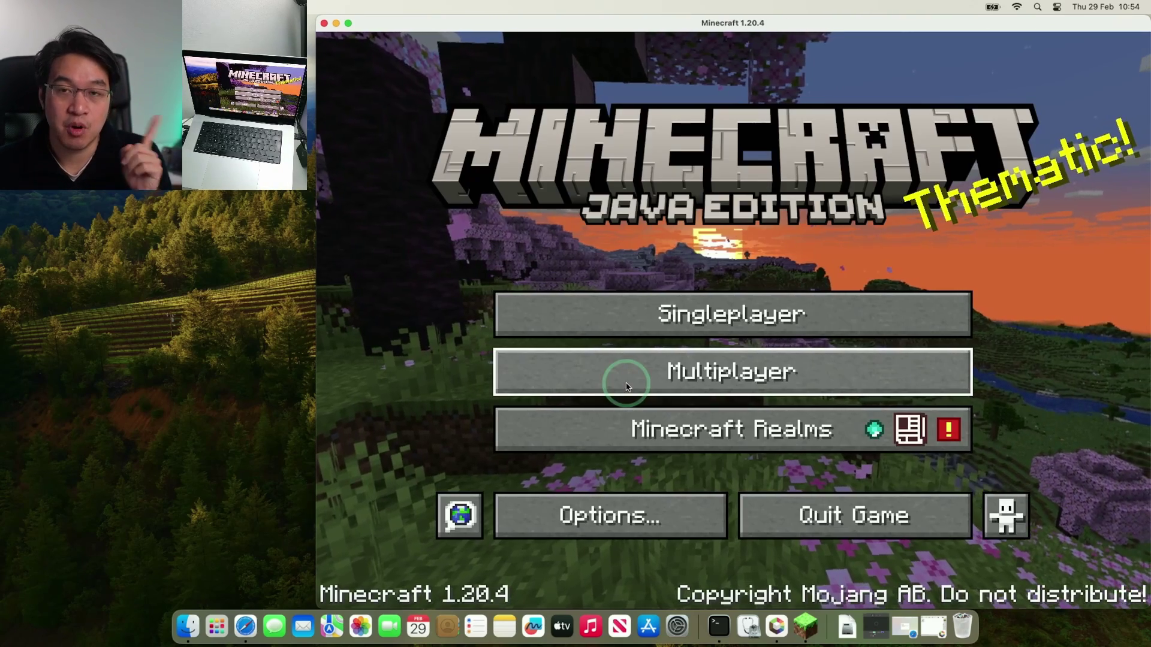
pyautogui.press('super+q')
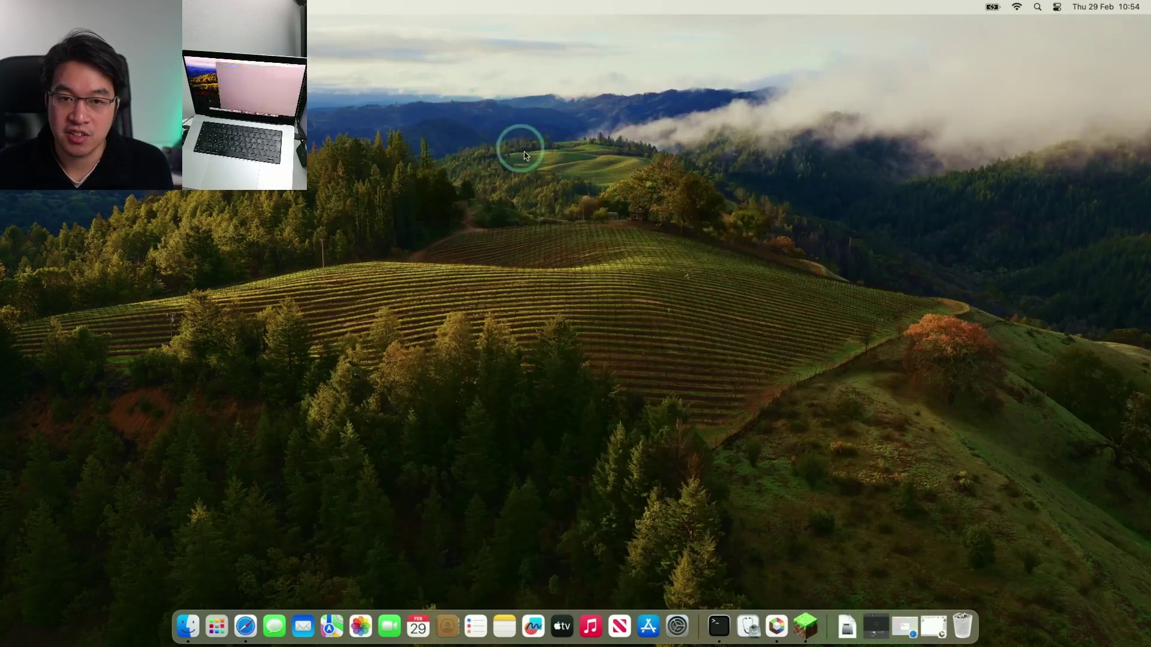
# Restore and enlarge the Prism Launcher window and open the 1.20.4 instance for editing
pyautogui.click(790, 626)
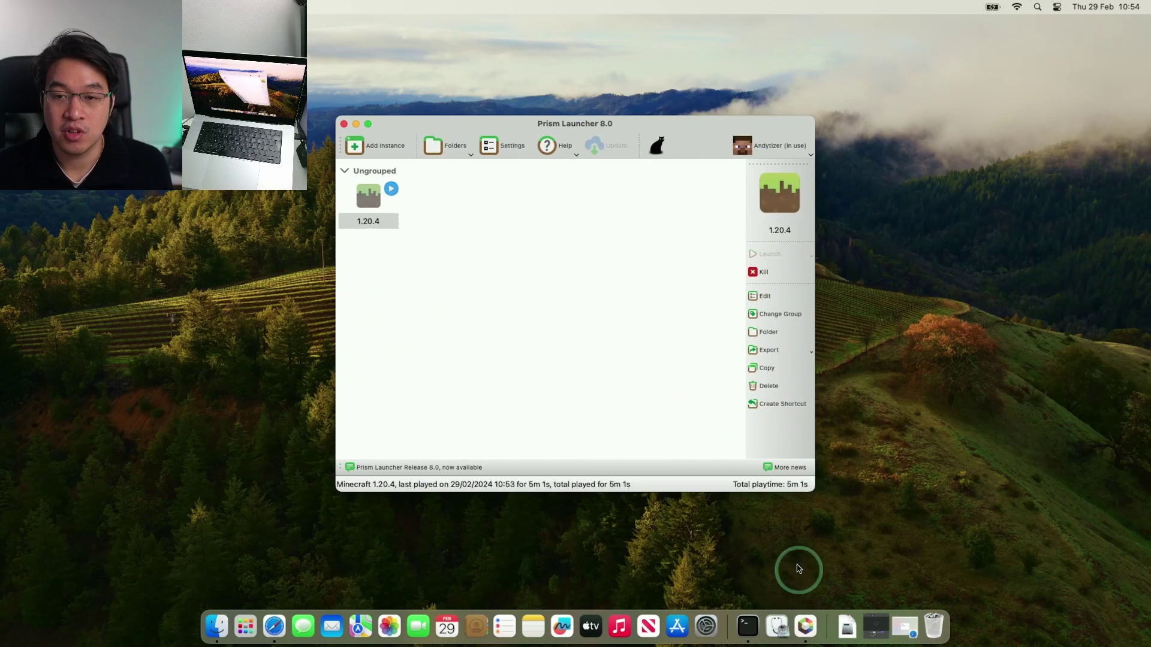
pyautogui.moveTo(803, 476); pyautogui.dragTo(917, 508)
pyautogui.moveTo(536, 123); pyautogui.dragTo(620, 101)
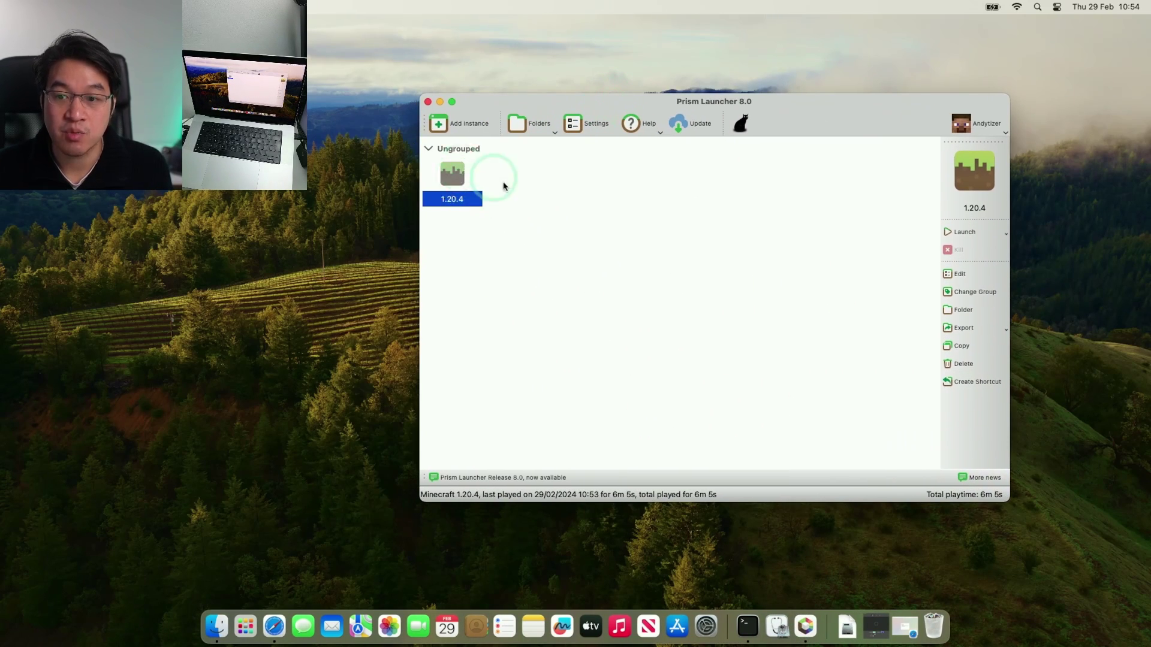
pyautogui.click(447, 187)
pyautogui.click(960, 275)
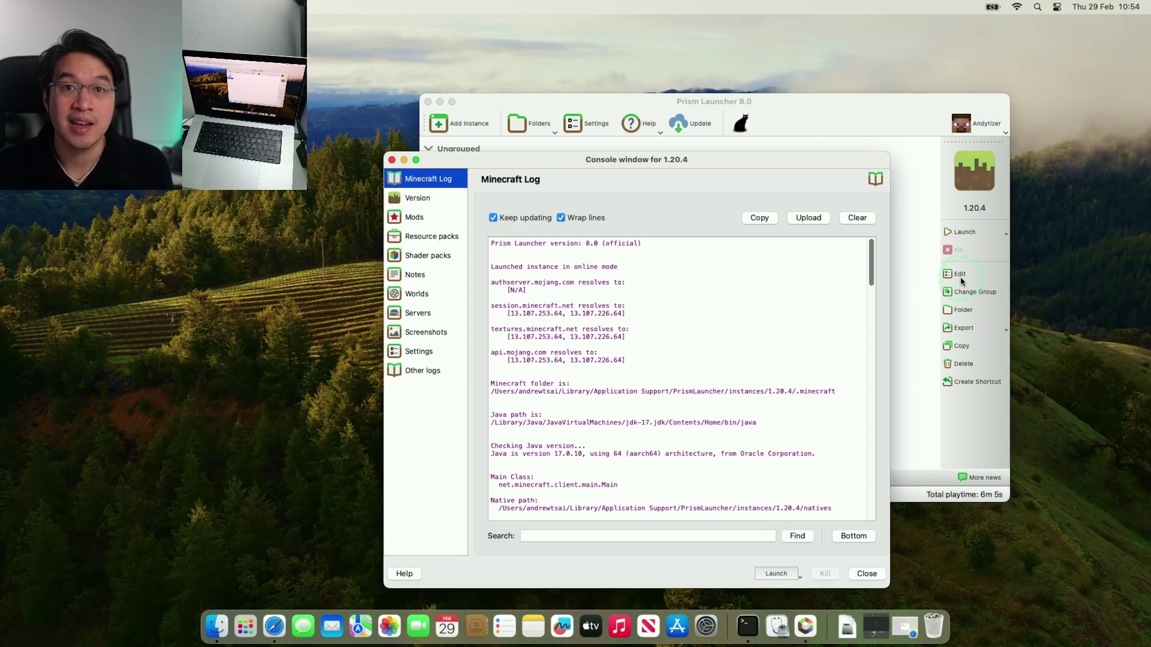
# Try to download mods for the instance without a mod loader and look at its resource packs page
pyautogui.click(426, 219)
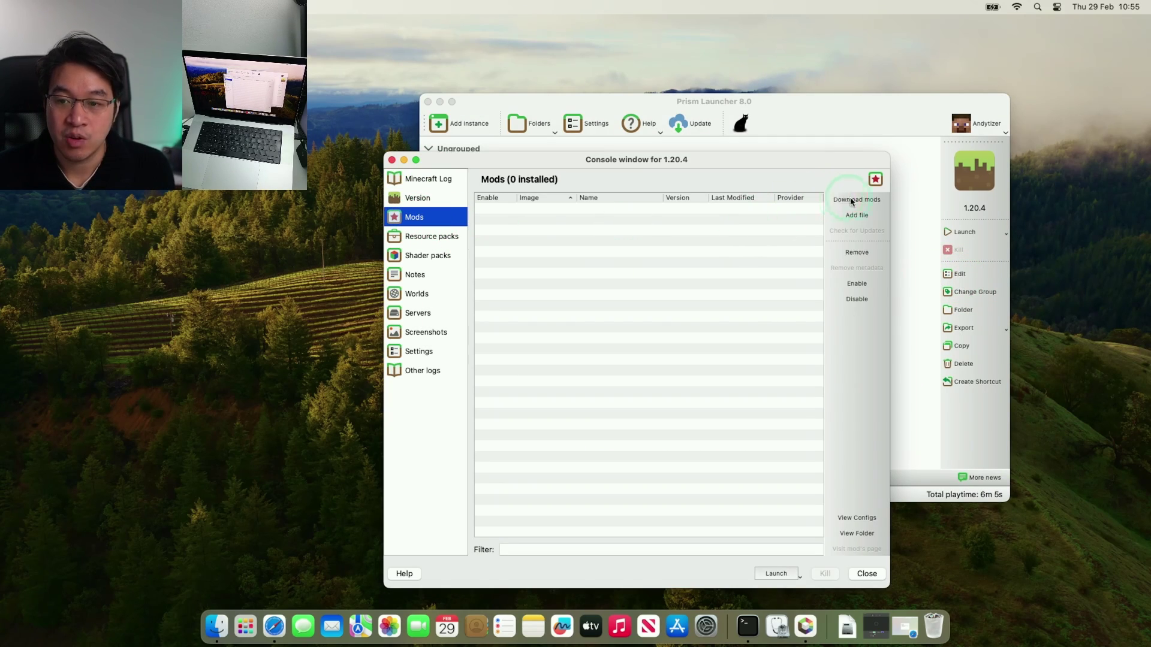
pyautogui.click(846, 201)
pyautogui.click(602, 226)
pyautogui.click(431, 237)
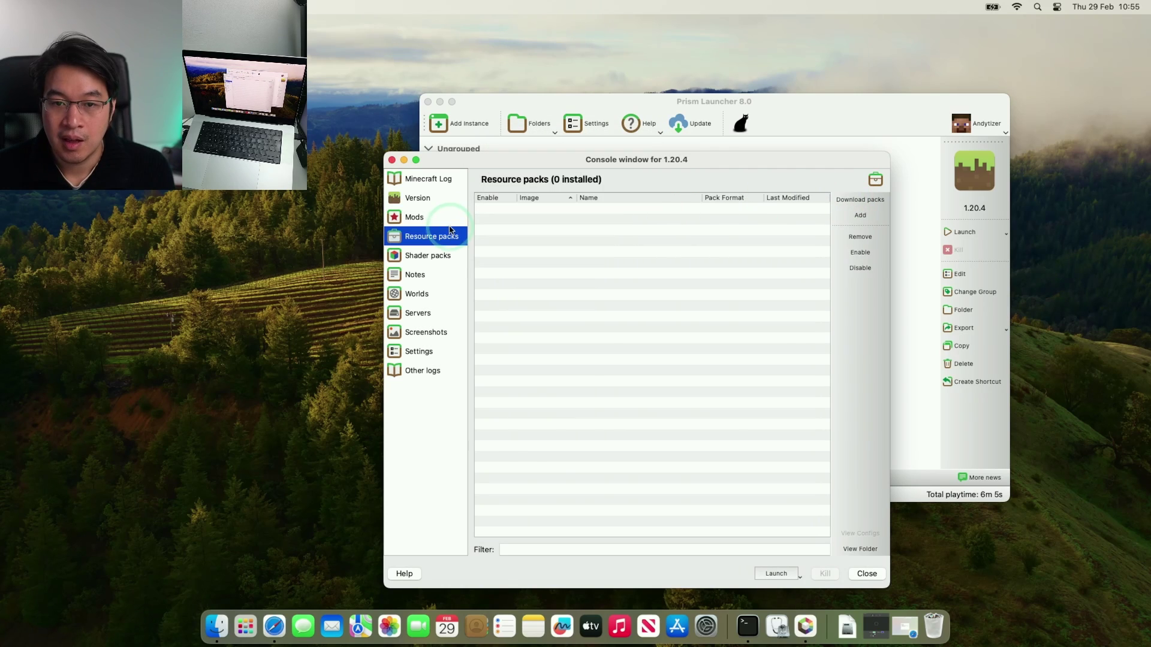
pyautogui.click(447, 226)
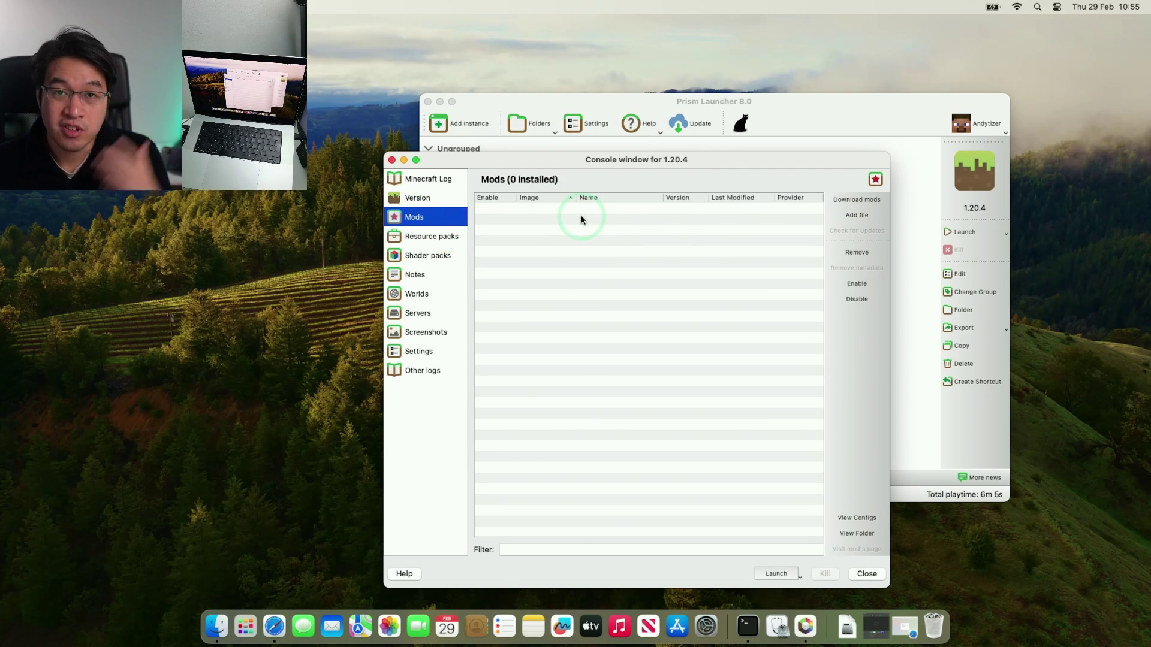
# Install the Fabric loader version 0.15.7 in the 1.20.4 instance
pyautogui.click(427, 198)
pyautogui.click(669, 209)
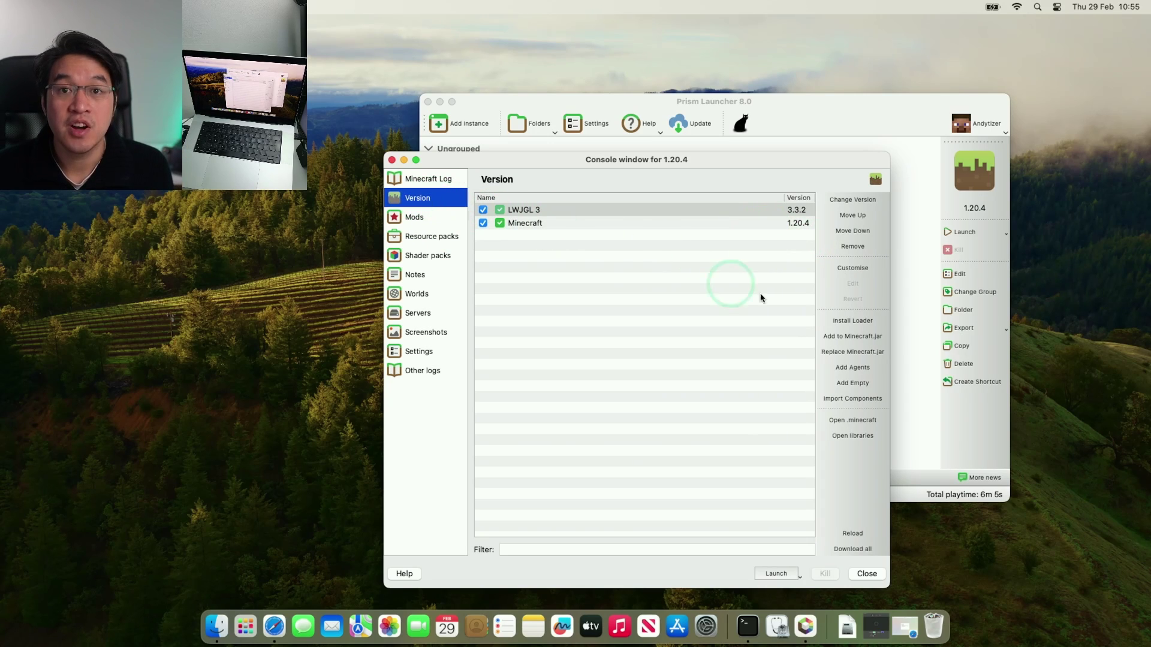
pyautogui.click(848, 322)
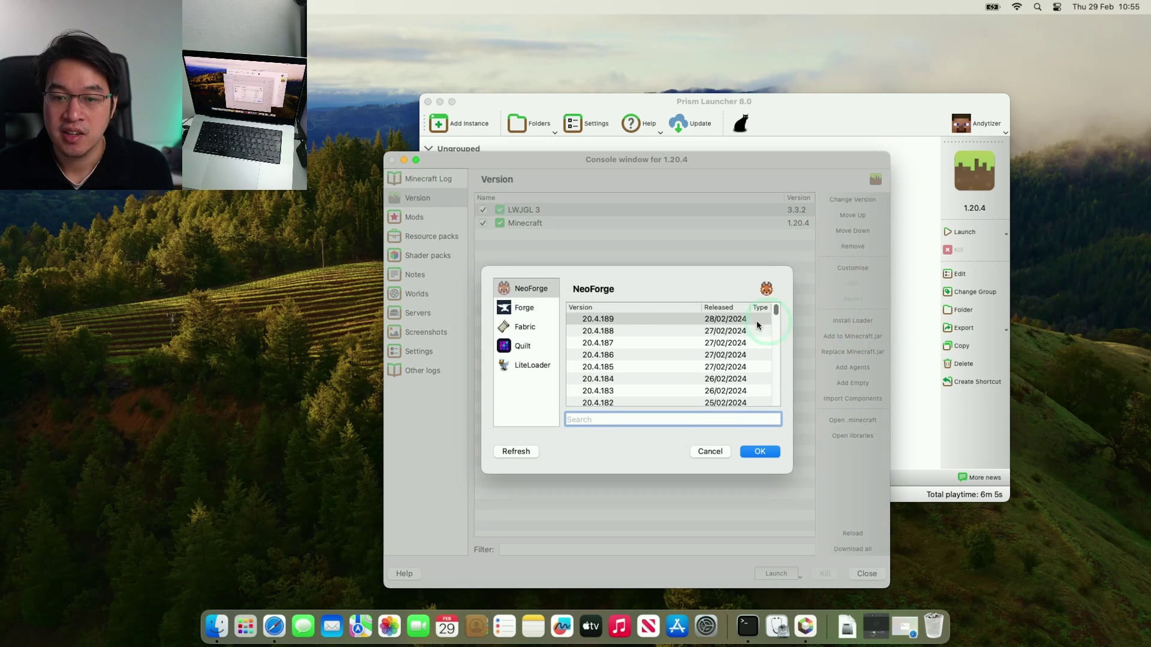
pyautogui.click(554, 326)
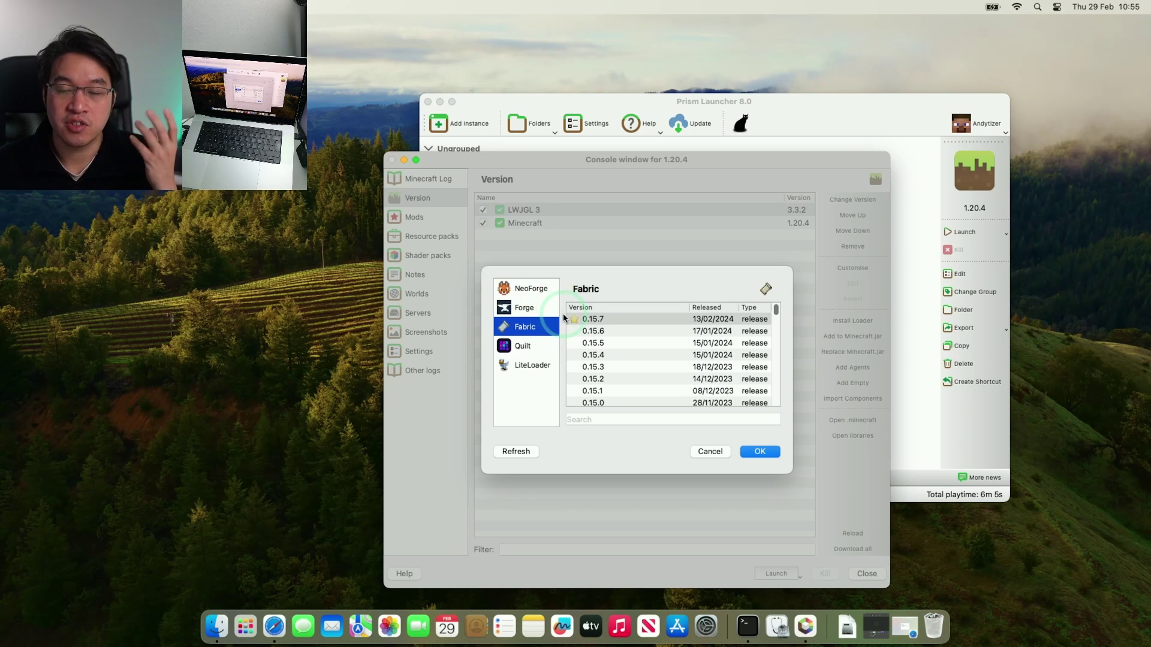
pyautogui.click(611, 320)
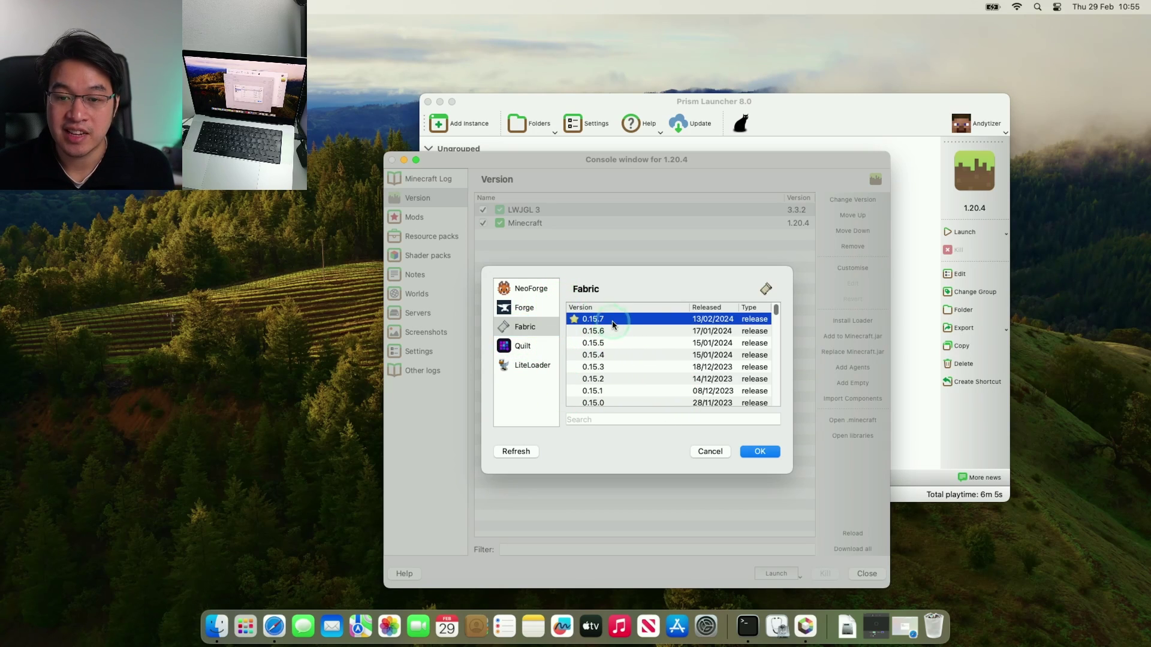
pyautogui.click(748, 447)
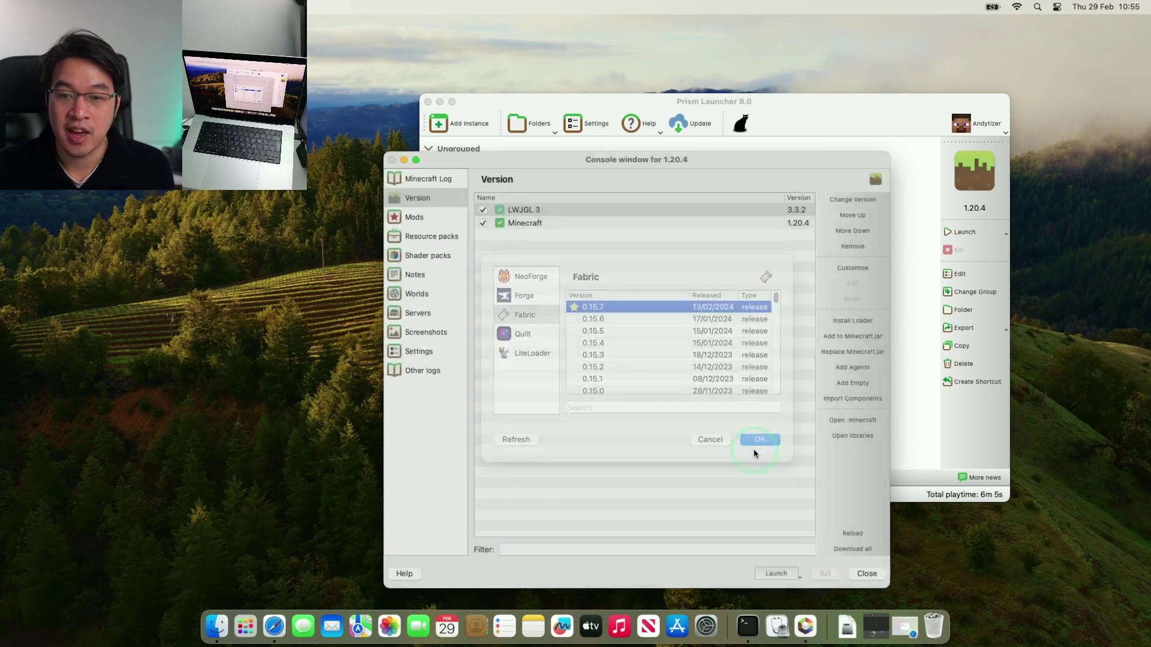
# Open the instance's mod downloads on Modrinth and select Fabric API 0.96.4 for 1.20.4 for download
pyautogui.click(411, 219)
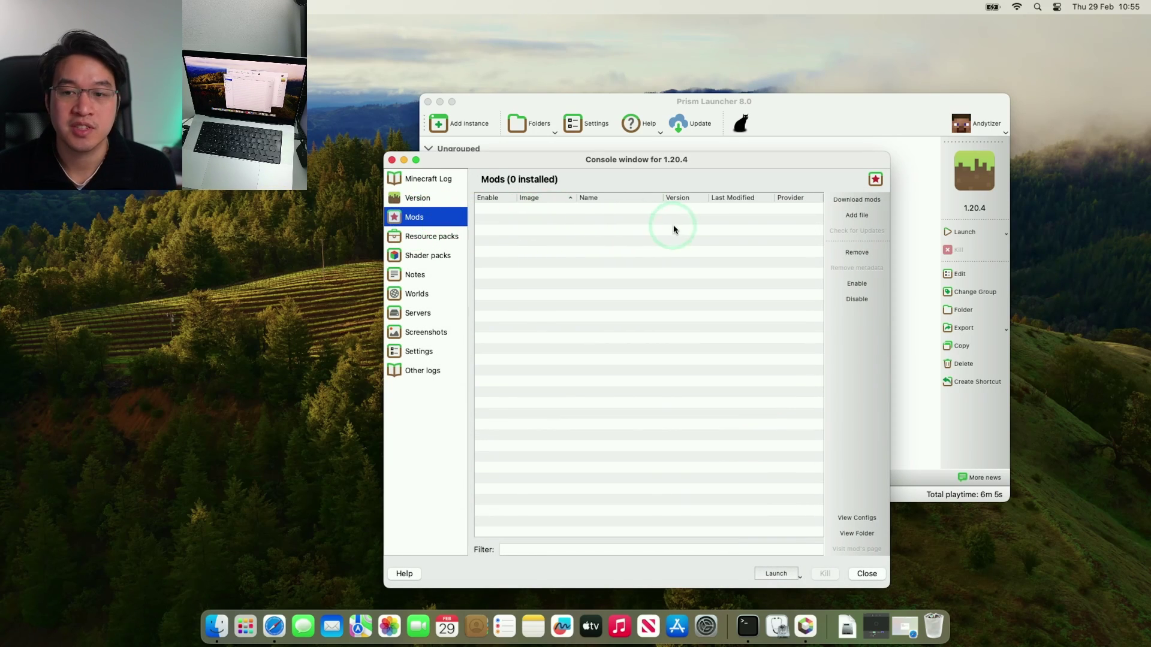
pyautogui.click(829, 214)
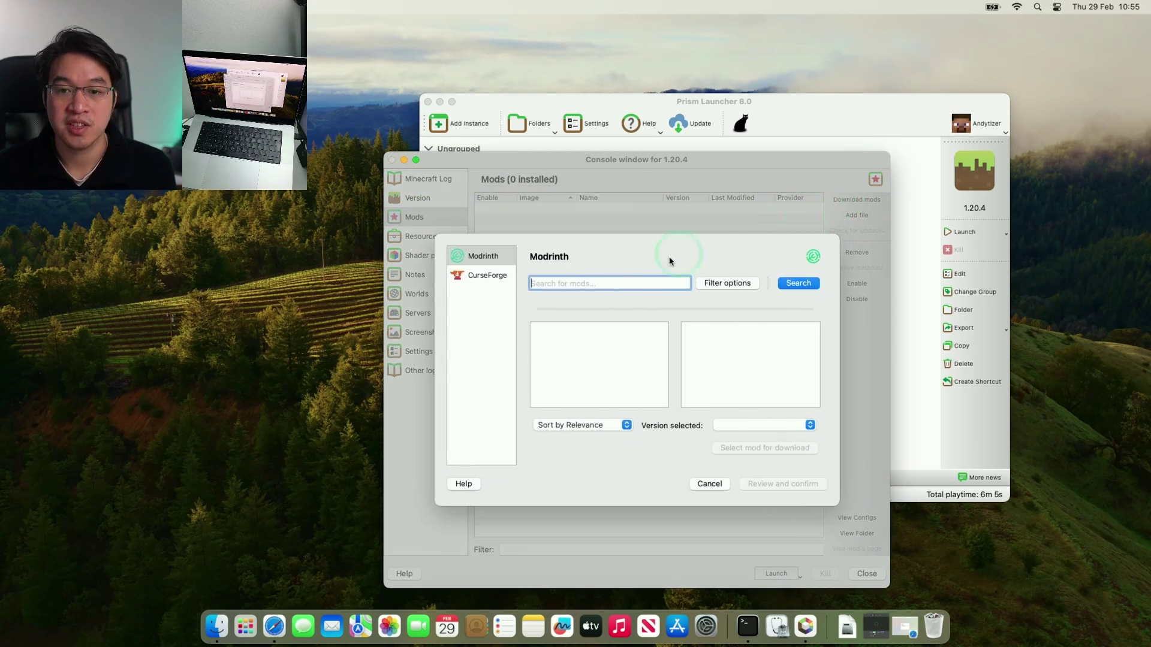
pyautogui.click(482, 276)
pyautogui.click(487, 261)
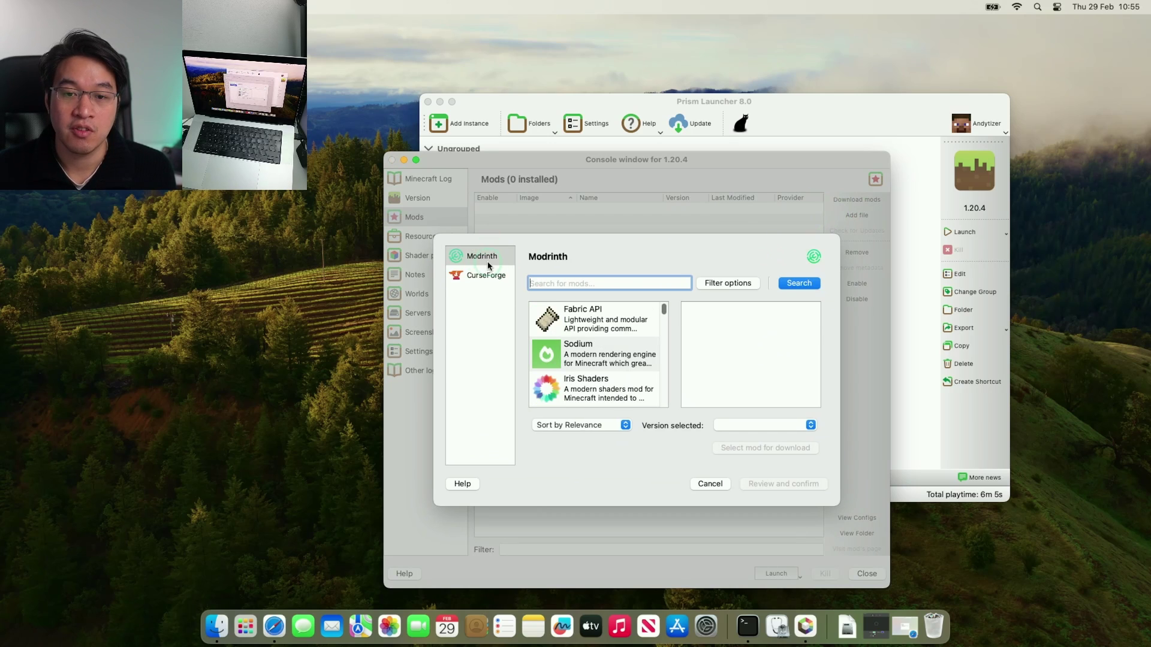
pyautogui.click(610, 317)
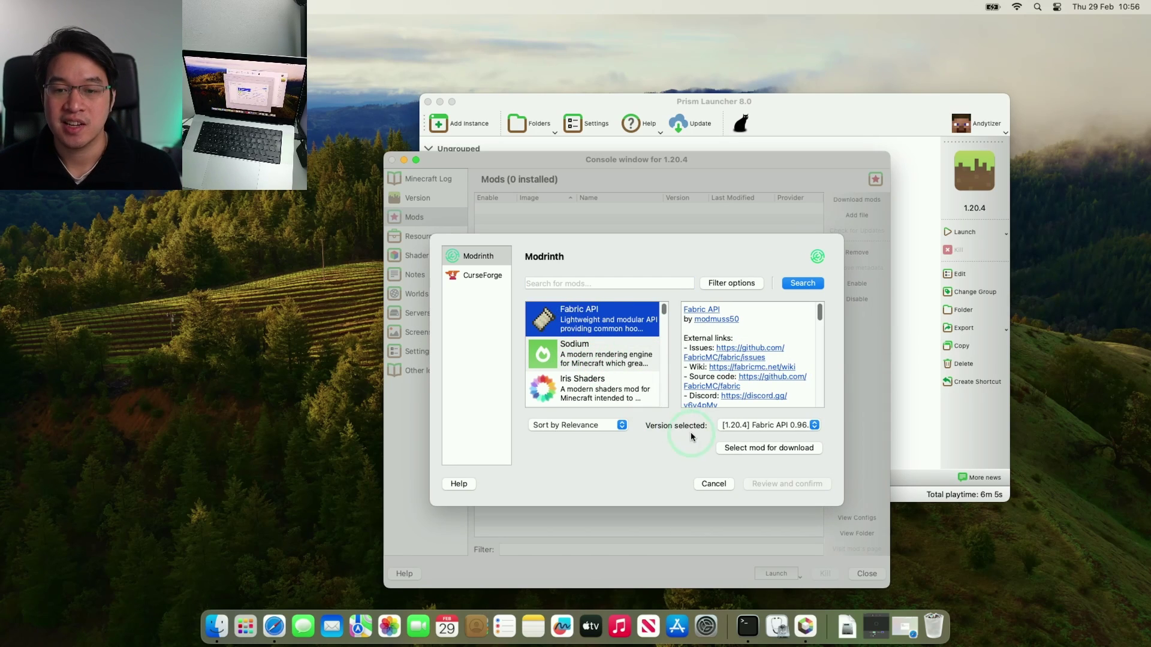
pyautogui.click(736, 446)
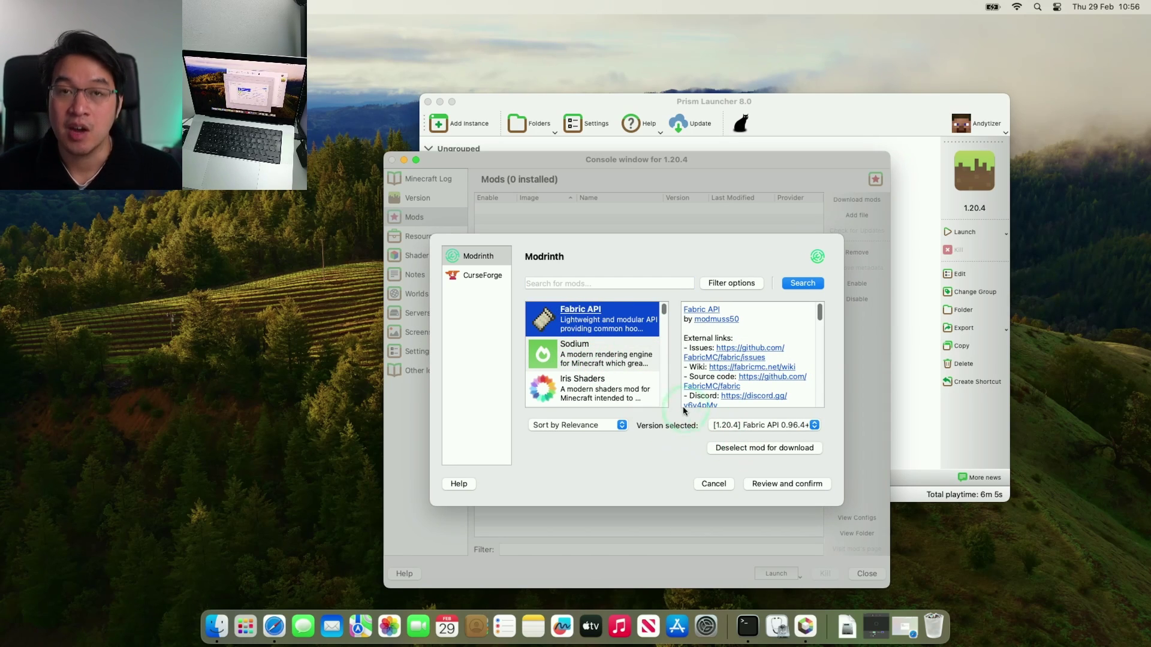
# Select Sodium 0.5.8 and Iris Shaders 1.6.17 for download
pyautogui.click(601, 352)
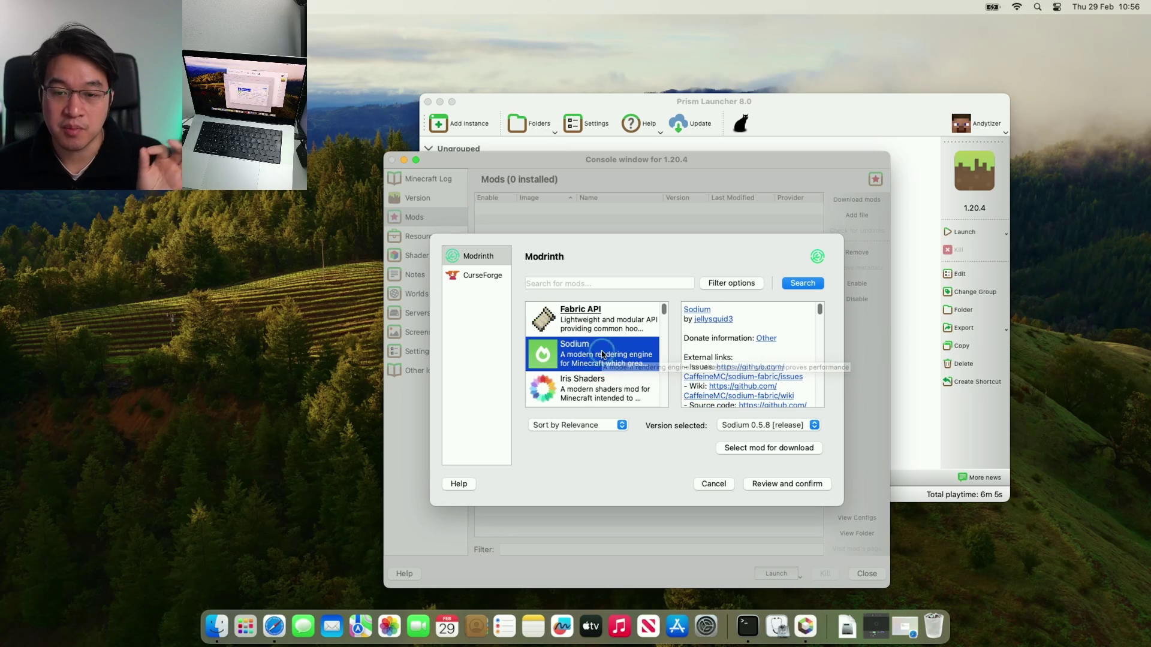
pyautogui.click(733, 449)
pyautogui.click(629, 362)
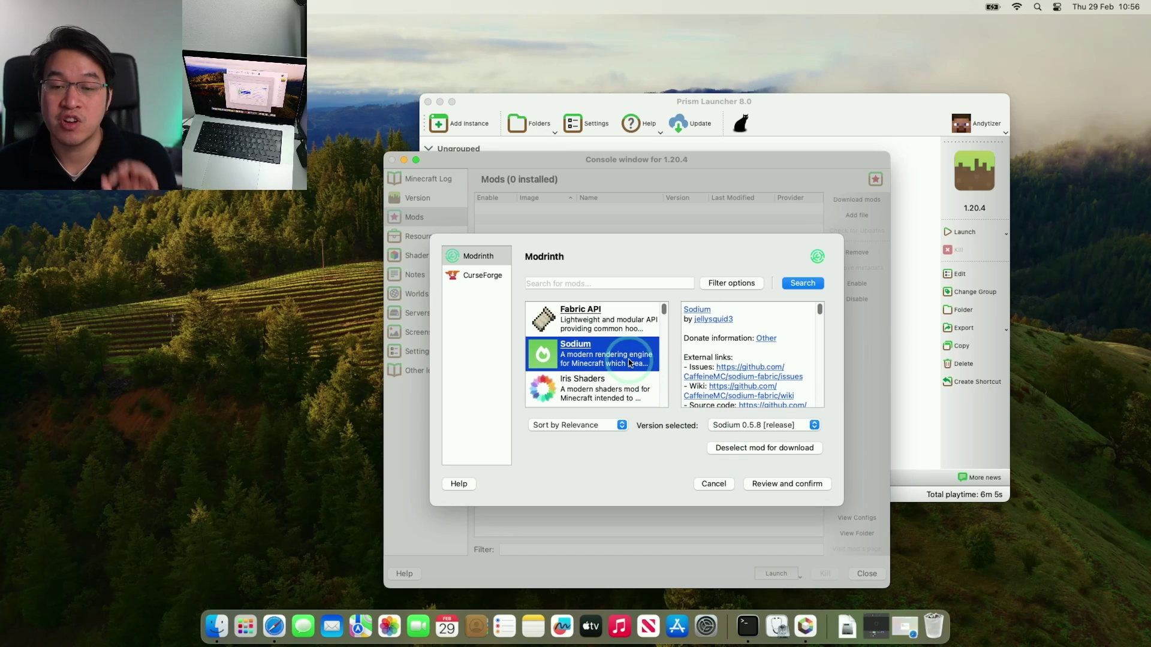
pyautogui.click(607, 394)
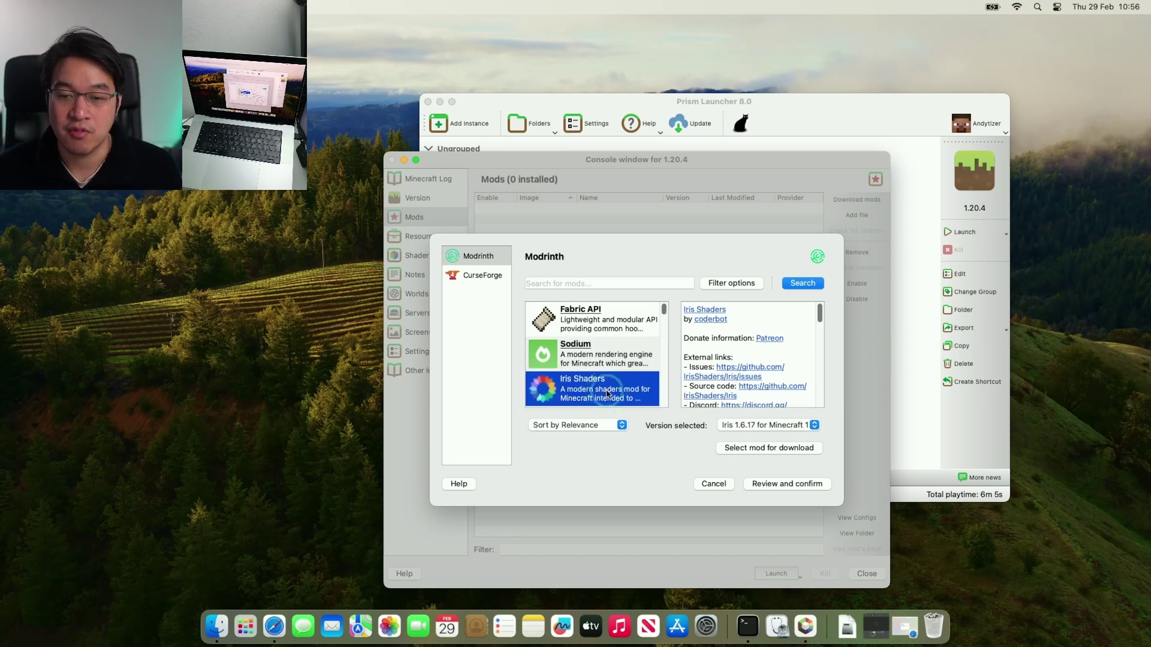
pyautogui.click(741, 447)
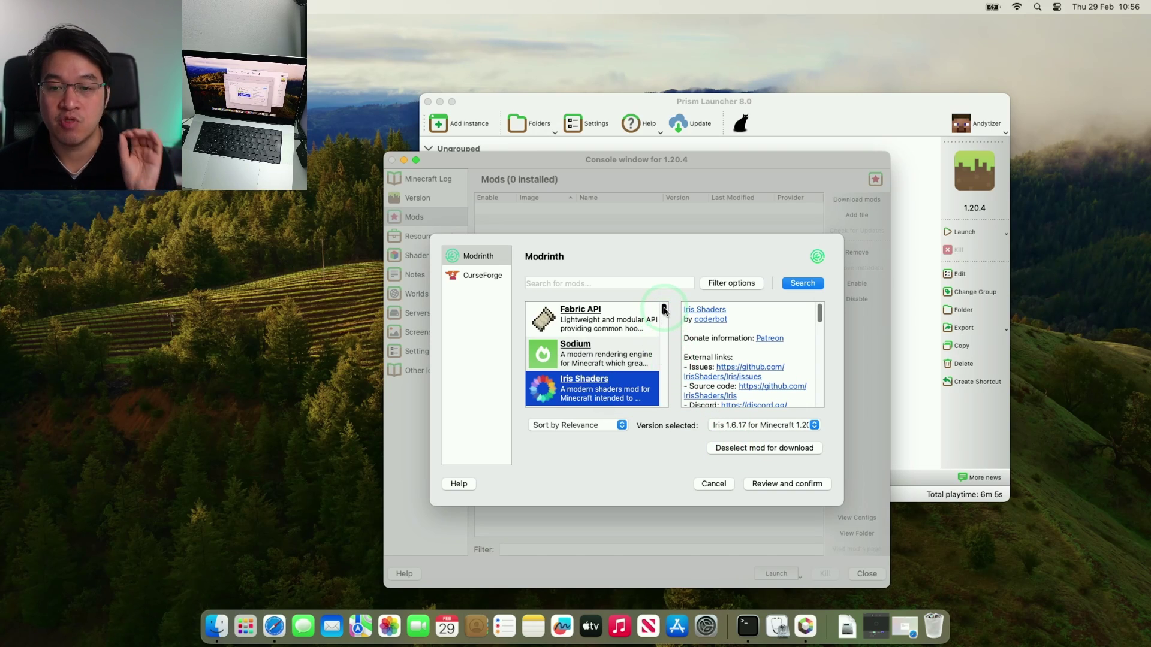
# Select Mod Menu v9.0.0 and Cloth Config API v13.0.121 for download
pyautogui.moveTo(664, 311); pyautogui.dragTo(664, 321)
pyautogui.click(593, 365)
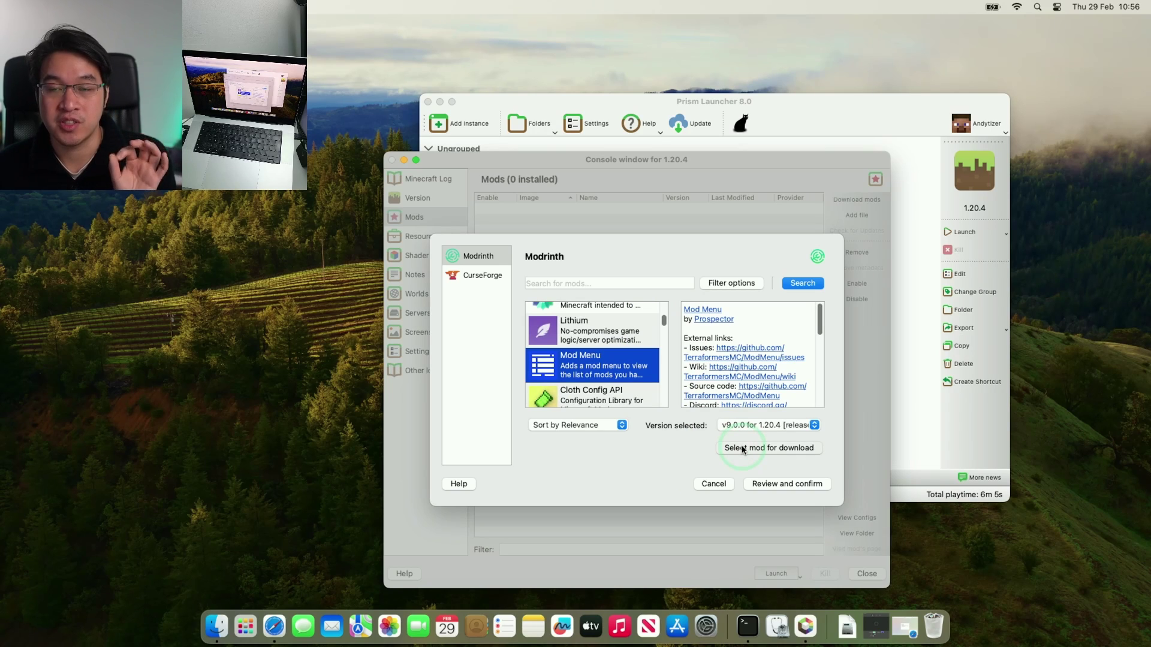
pyautogui.click(744, 449)
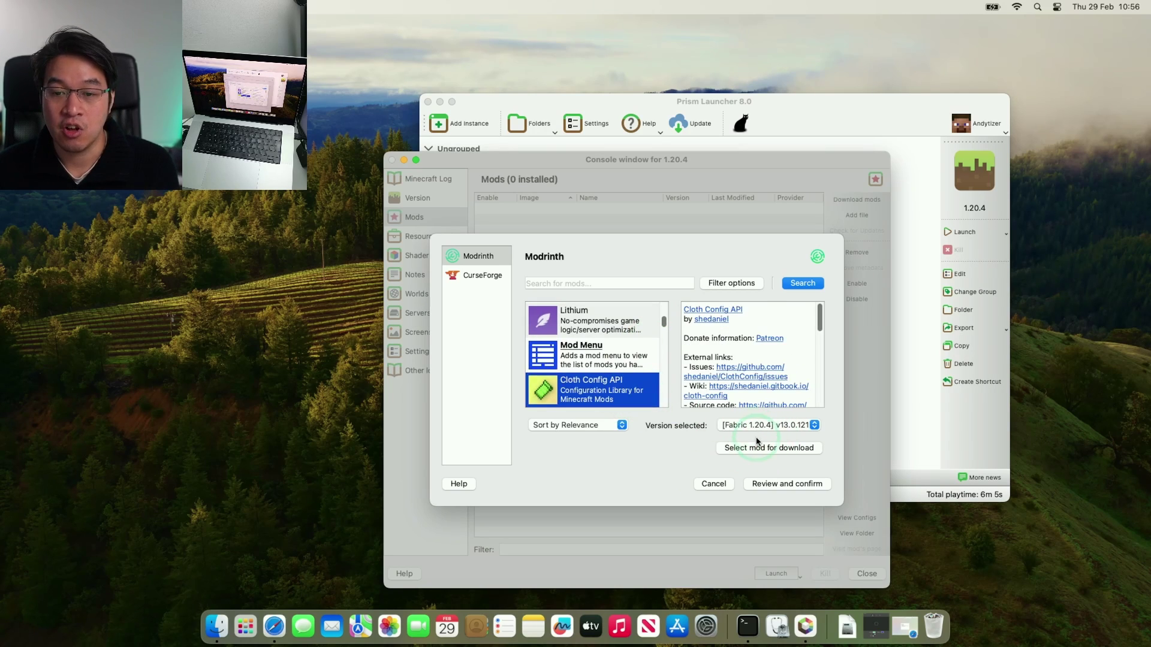
pyautogui.click(759, 448)
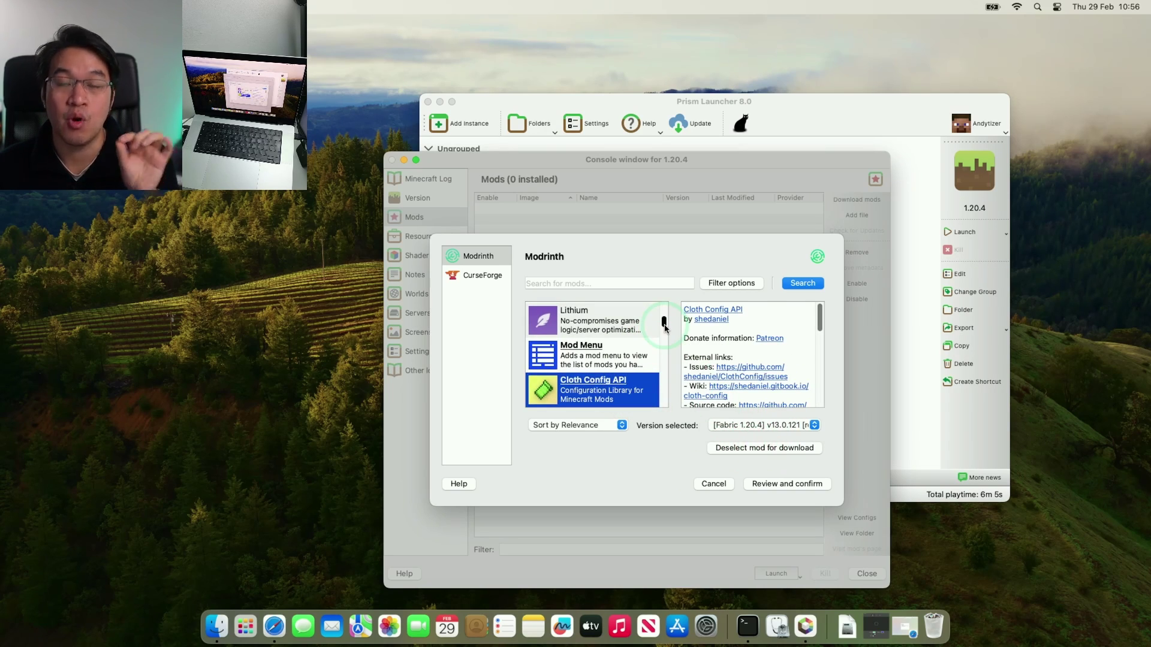
# Search the Modrinth mods for "fps" and select FPS - Display v4.0.0 for download
pyautogui.moveTo(664, 328); pyautogui.dragTo(665, 366)
pyautogui.click(595, 284)
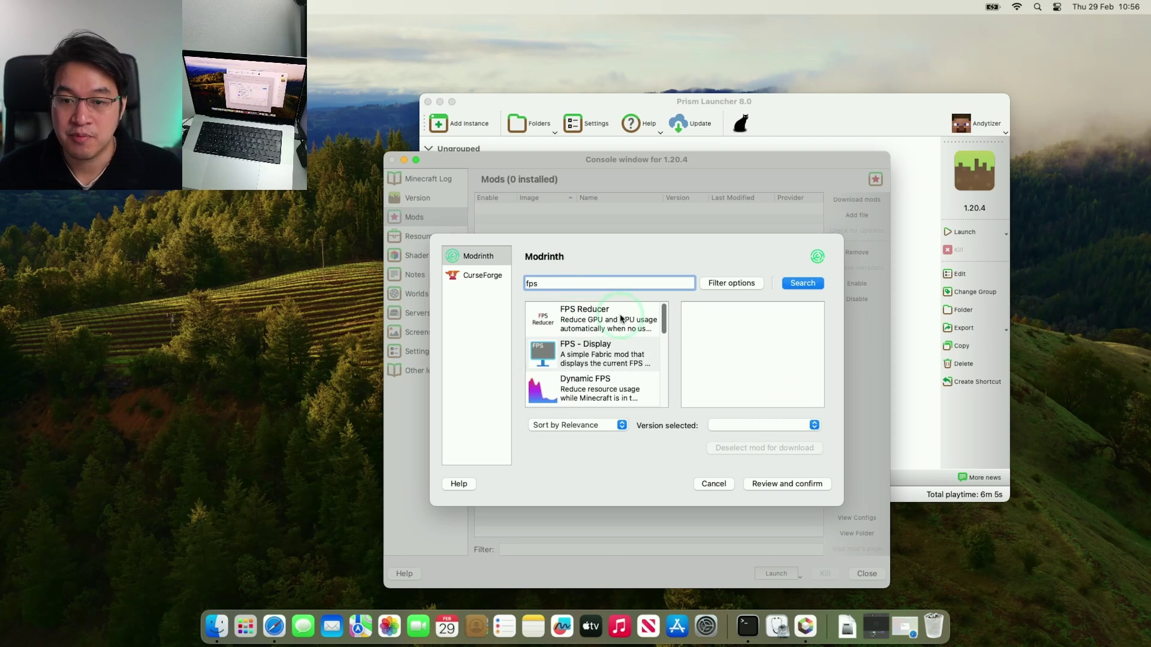
pyautogui.click(603, 346)
pyautogui.click(771, 449)
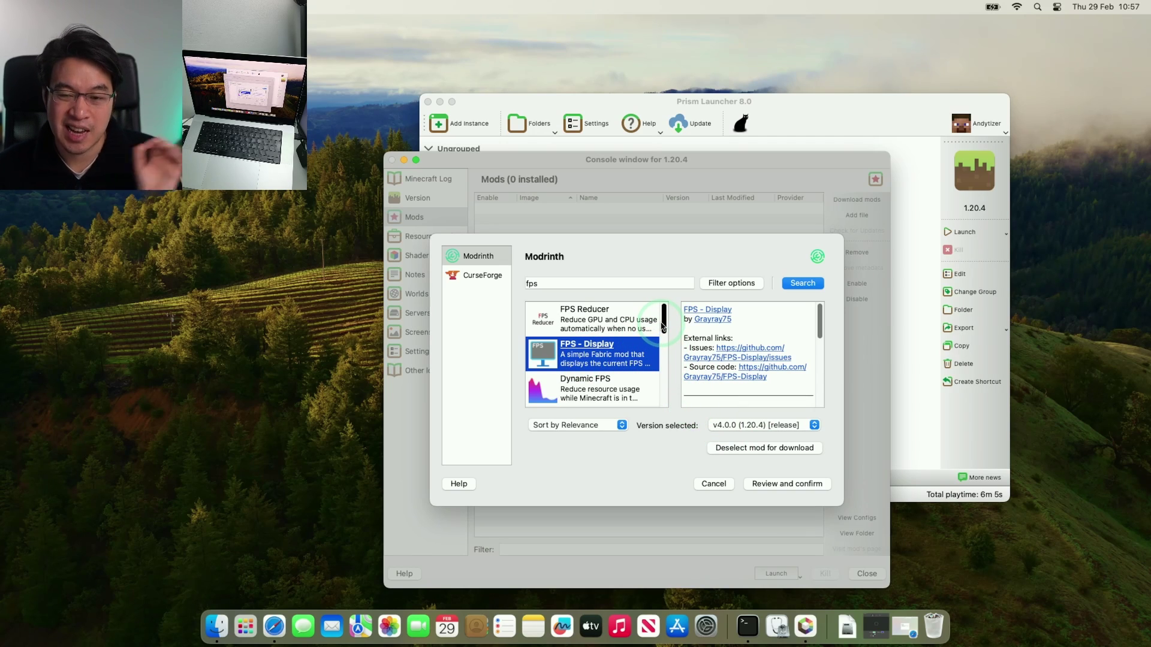
# Review the mod selection and download all the checked mods, including FPS - Display, into the 1.20.4 instance
pyautogui.moveTo(663, 326)
pyautogui.mouseDown()
pyautogui.moveTo(663, 344)
pyautogui.moveTo(663, 324)
pyautogui.mouseUp()
pyautogui.click(770, 486)
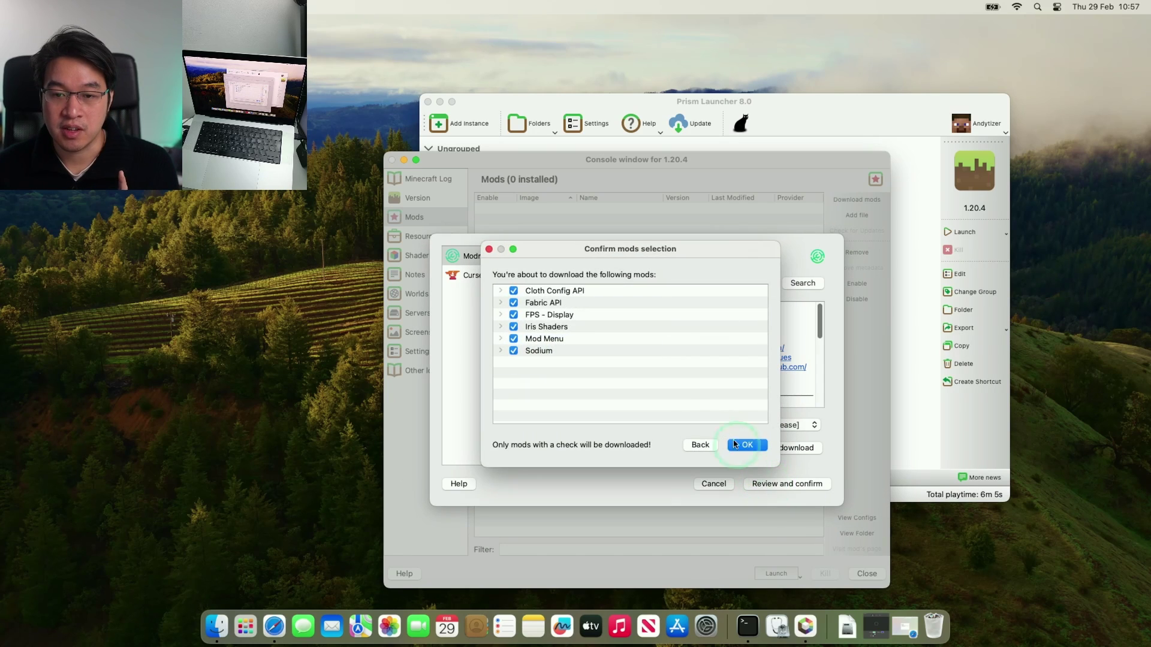
pyautogui.click(569, 315)
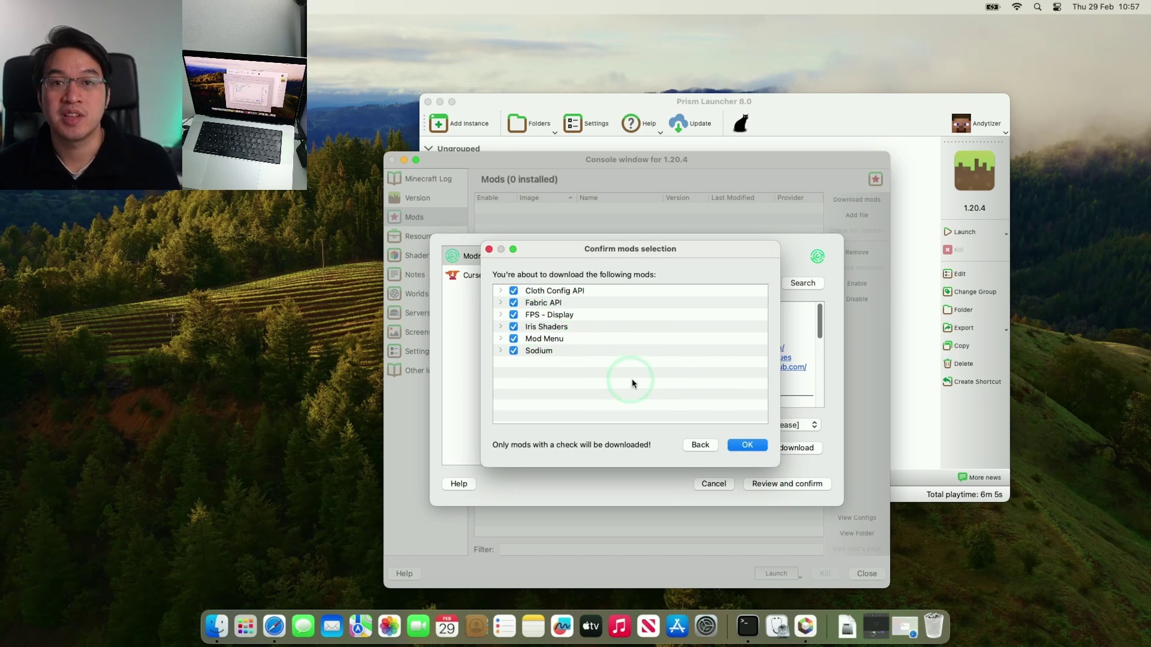
pyautogui.click(747, 446)
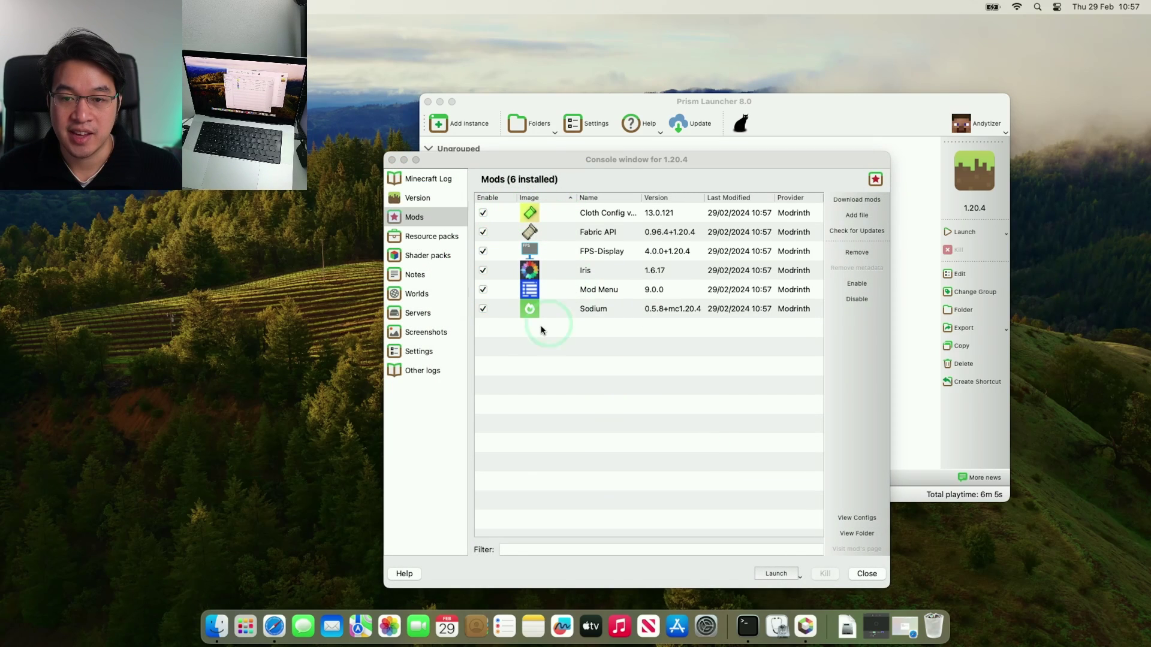
pyautogui.click(616, 334)
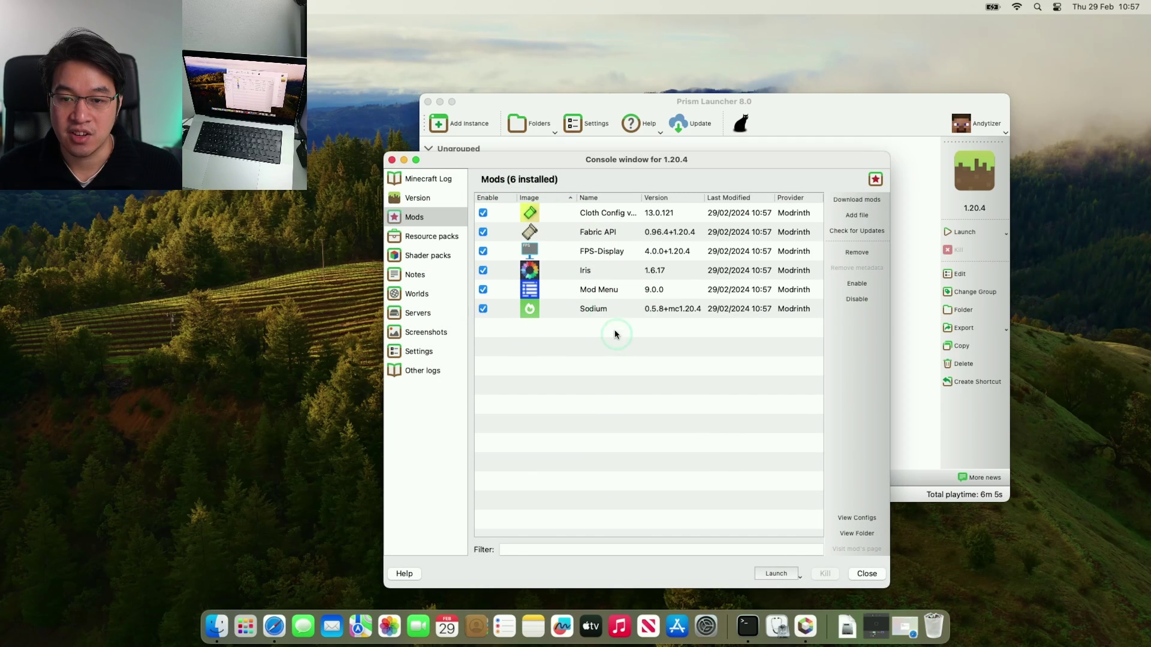
# Open the instance's shader pack downloads on Modrinth and select Complementary Shaders Reimagined and Unbound, both r5.1.1, for download
pyautogui.click(448, 256)
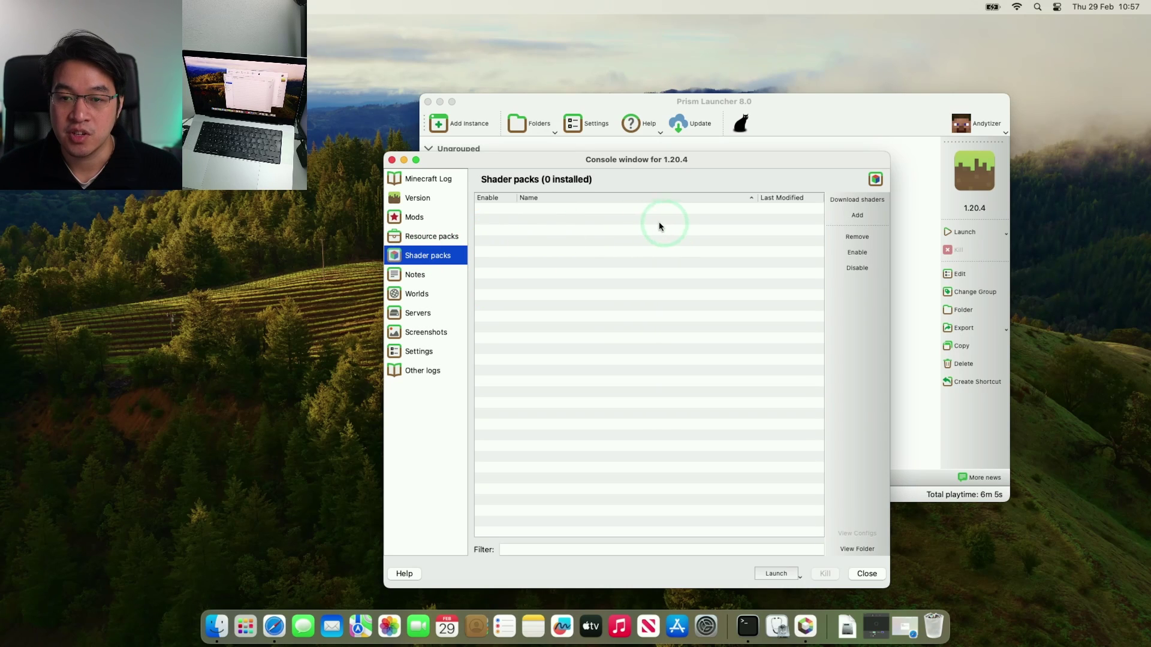
pyautogui.click(432, 258)
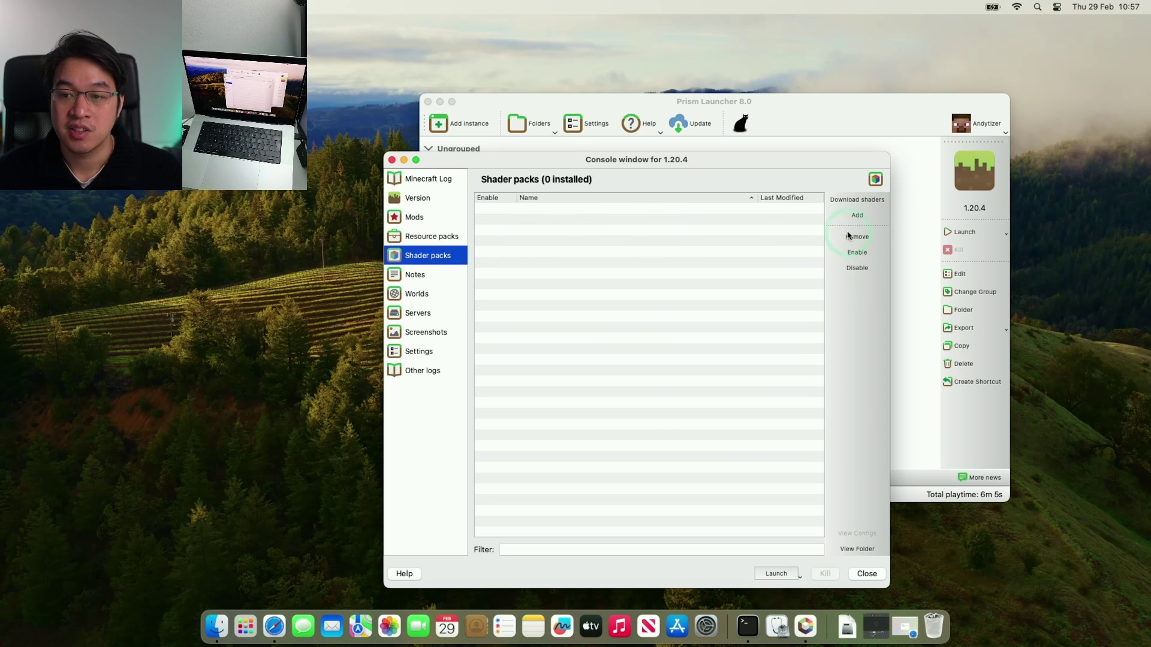
pyautogui.click(858, 201)
pyautogui.click(604, 281)
pyautogui.click(598, 346)
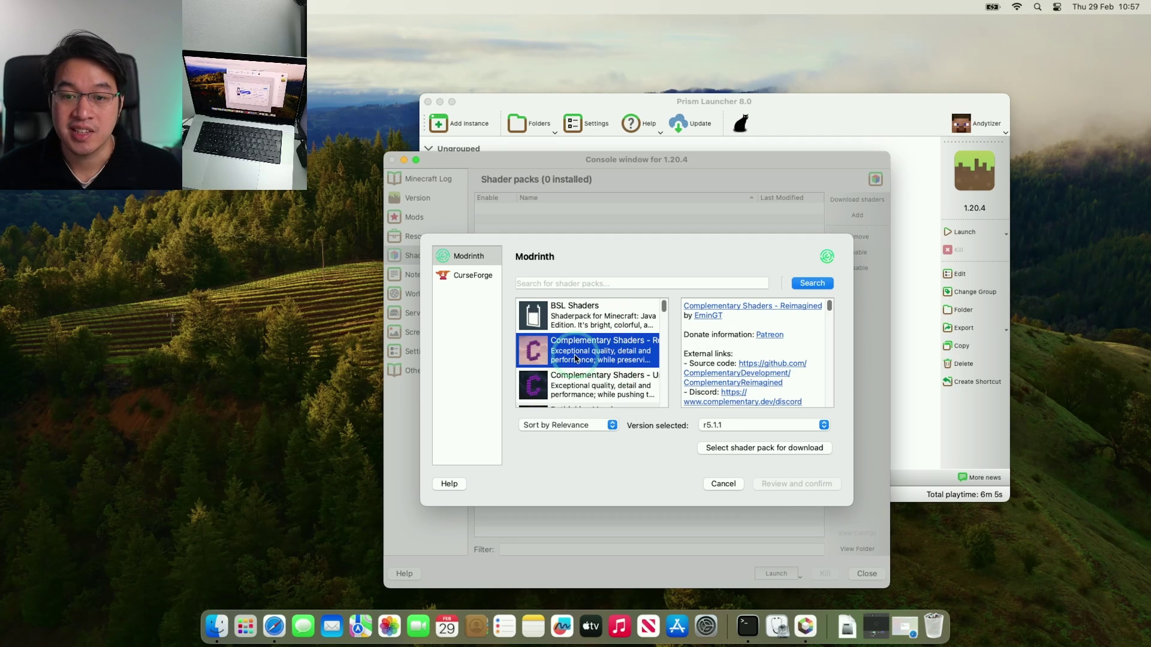
pyautogui.click(723, 453)
pyautogui.click(587, 377)
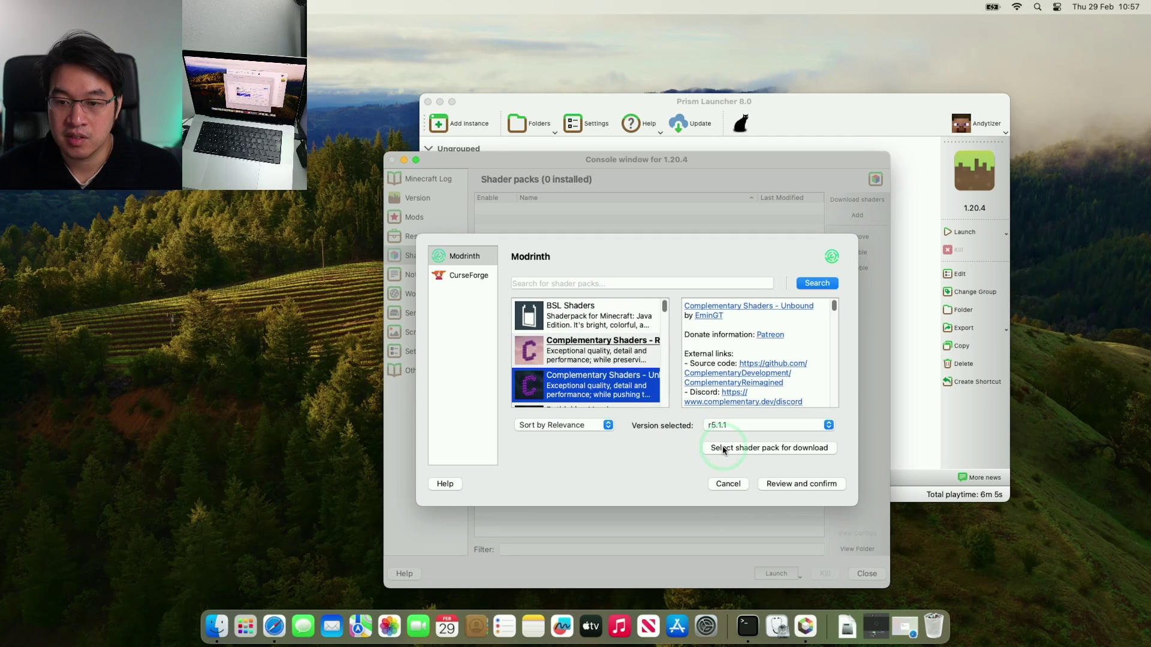
pyautogui.click(724, 448)
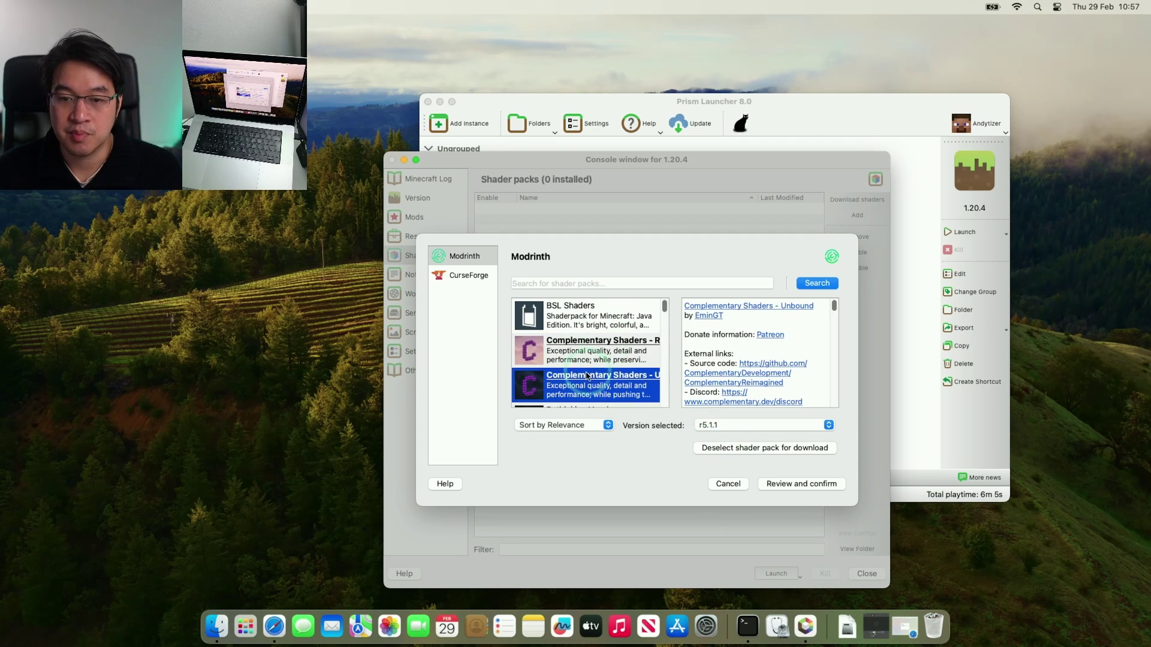
# Add BSL Shaders to the selection and download the three chosen shader packs
pyautogui.click(662, 310)
pyautogui.click(750, 448)
pyautogui.scroll(-5, 659, 323)
pyautogui.click(782, 489)
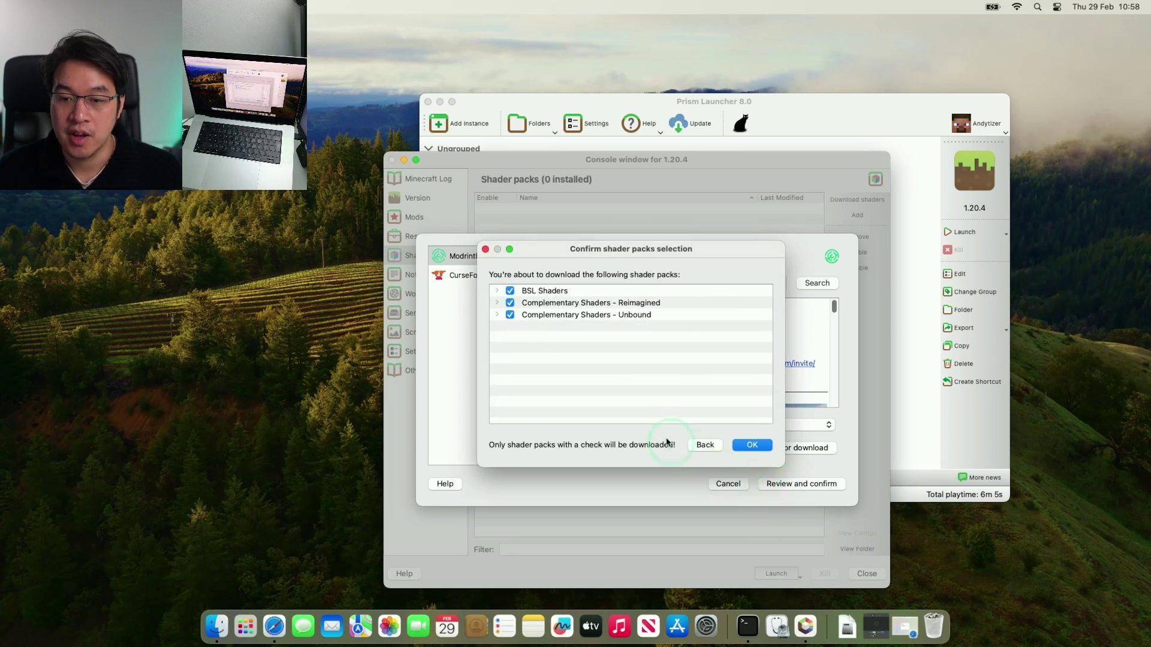
pyautogui.click(770, 449)
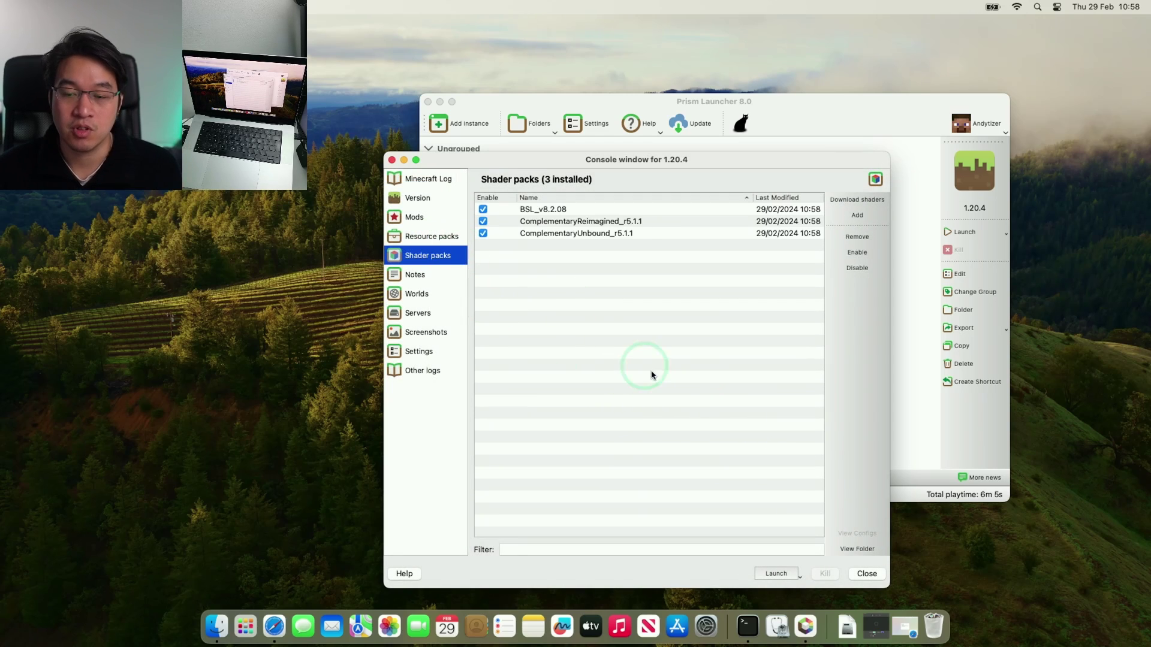
# Close the instance's console window, launch the 1.20.4 instance and load the singleplayer world "New World"
pyautogui.click(867, 574)
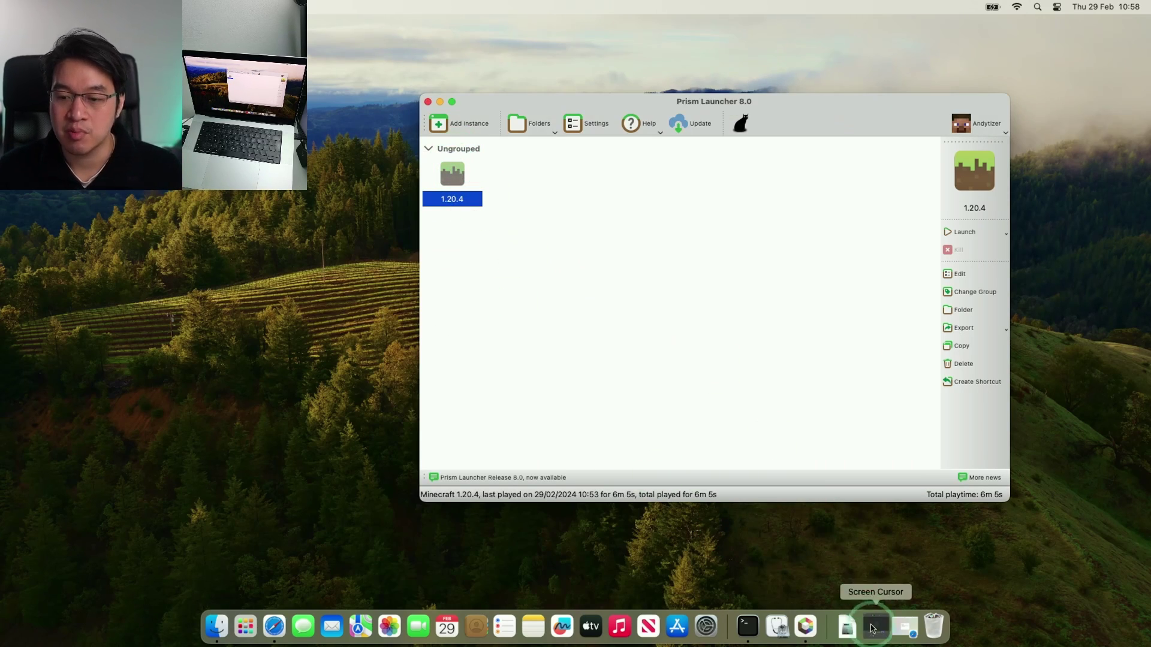
pyautogui.doubleClick(447, 189)
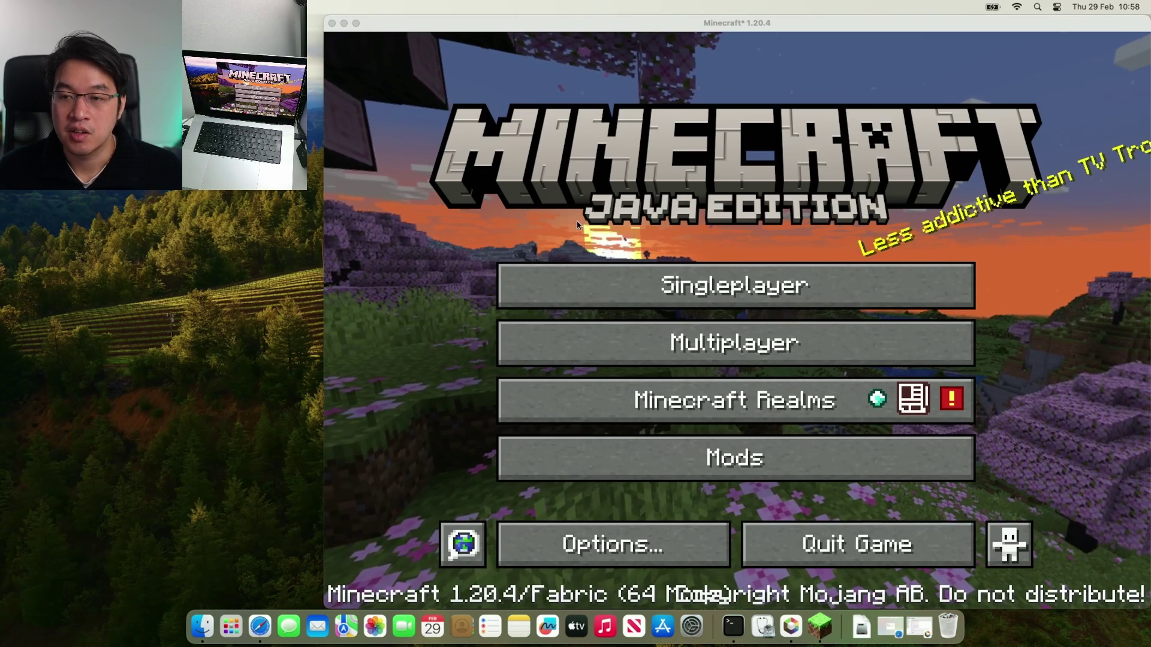
pyautogui.click(659, 285)
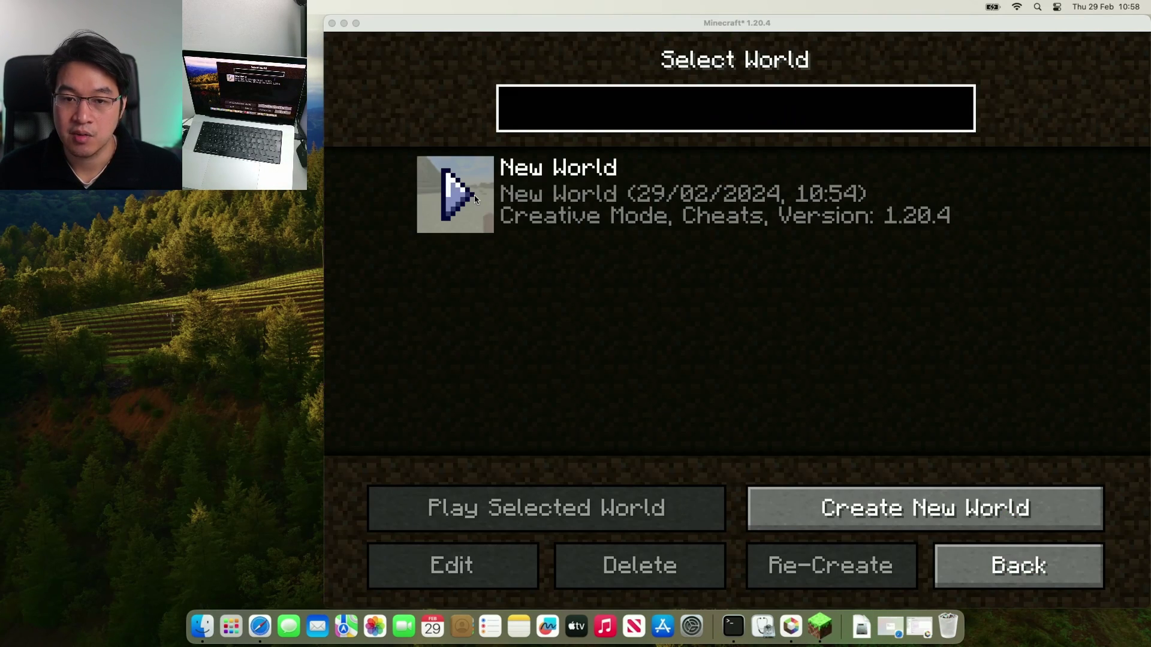
pyautogui.click(474, 196)
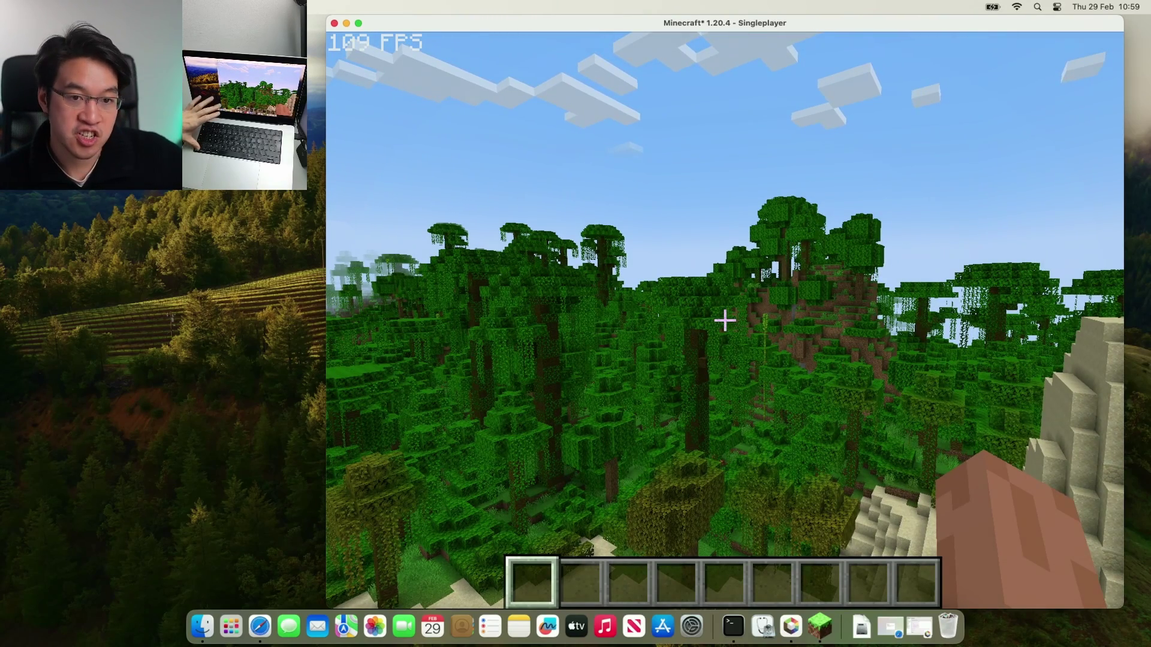
# Check the debug overlay in the world, view the in-game mod list, and return to the game
pyautogui.press('F3')
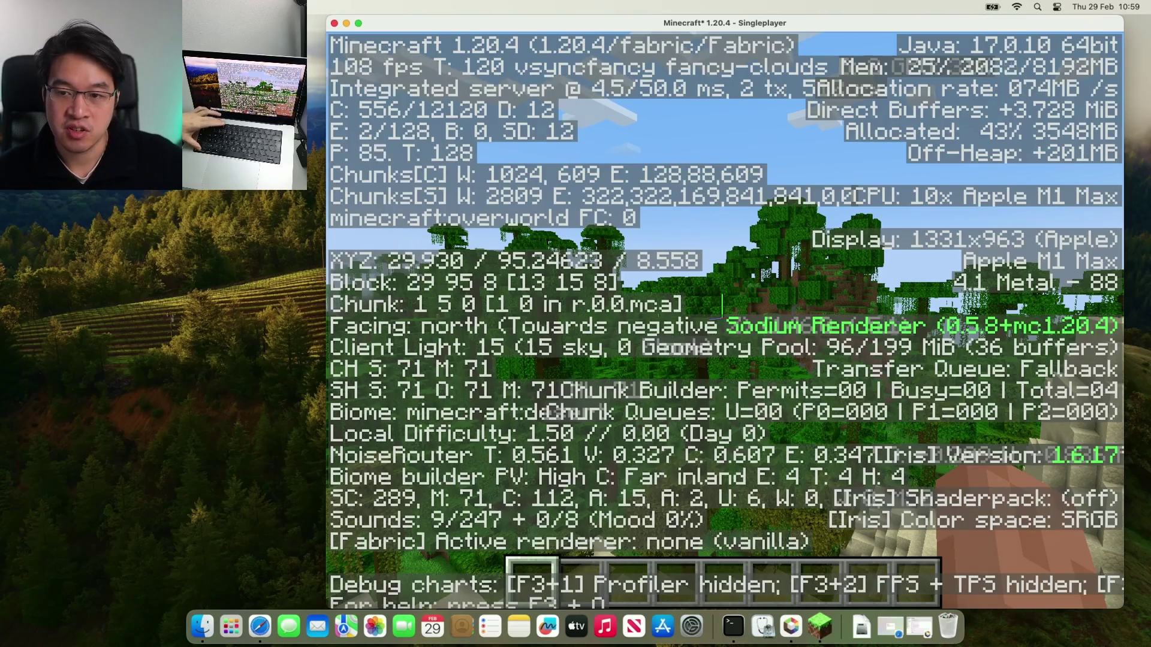
pyautogui.press('F3')
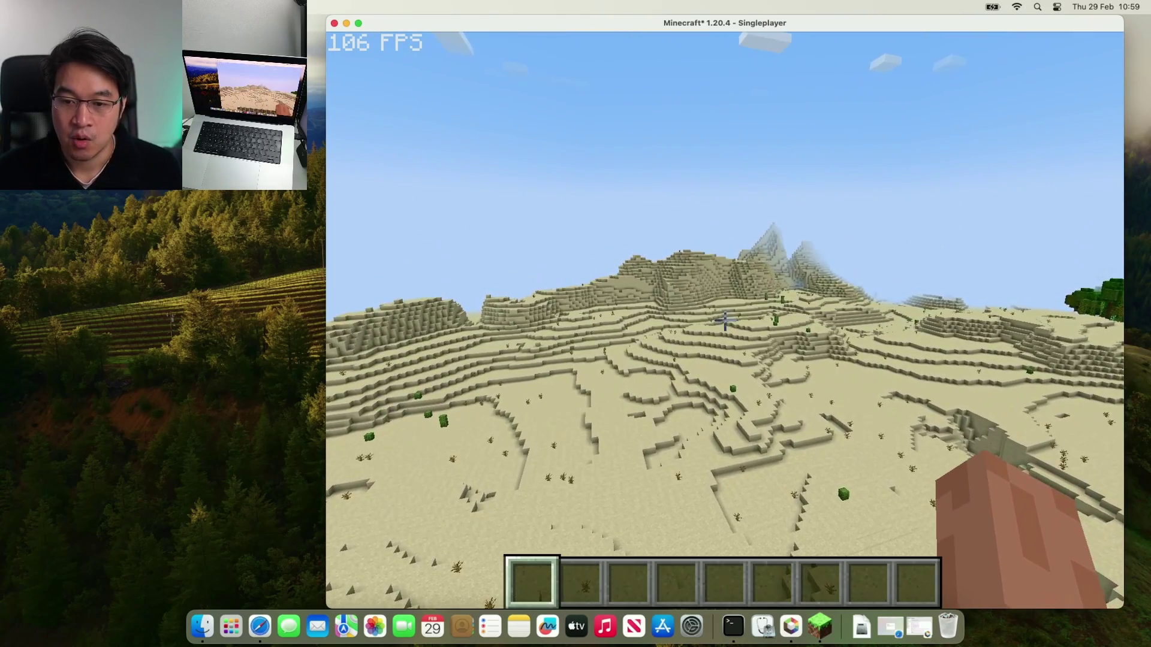
pyautogui.press('Escape')
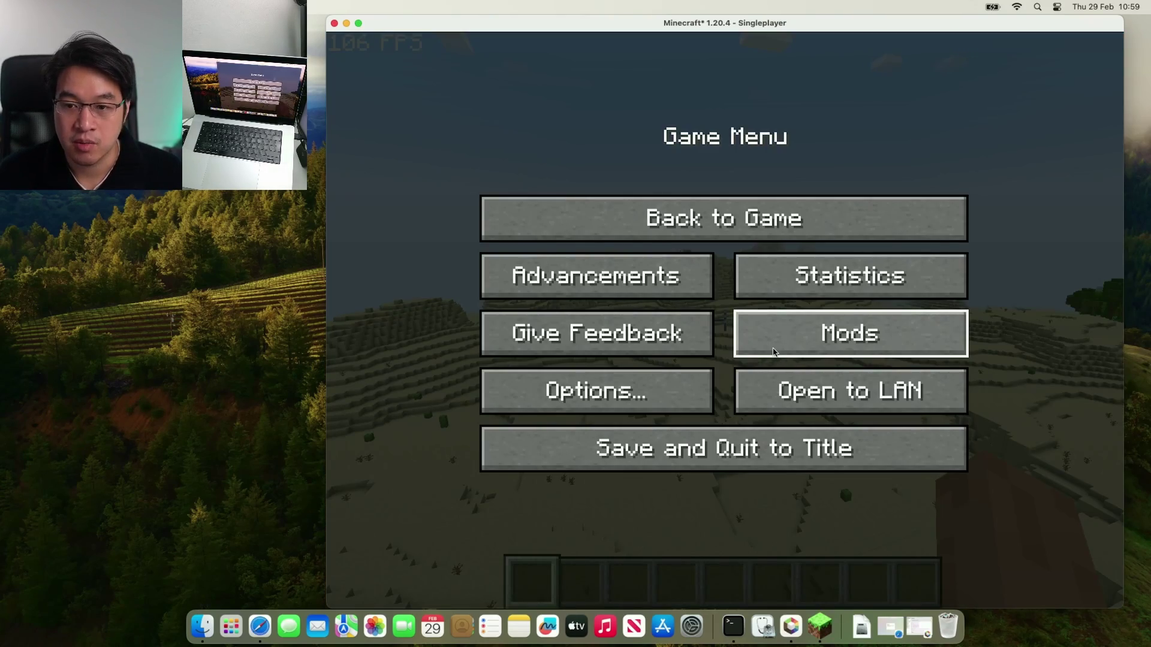
pyautogui.click(774, 351)
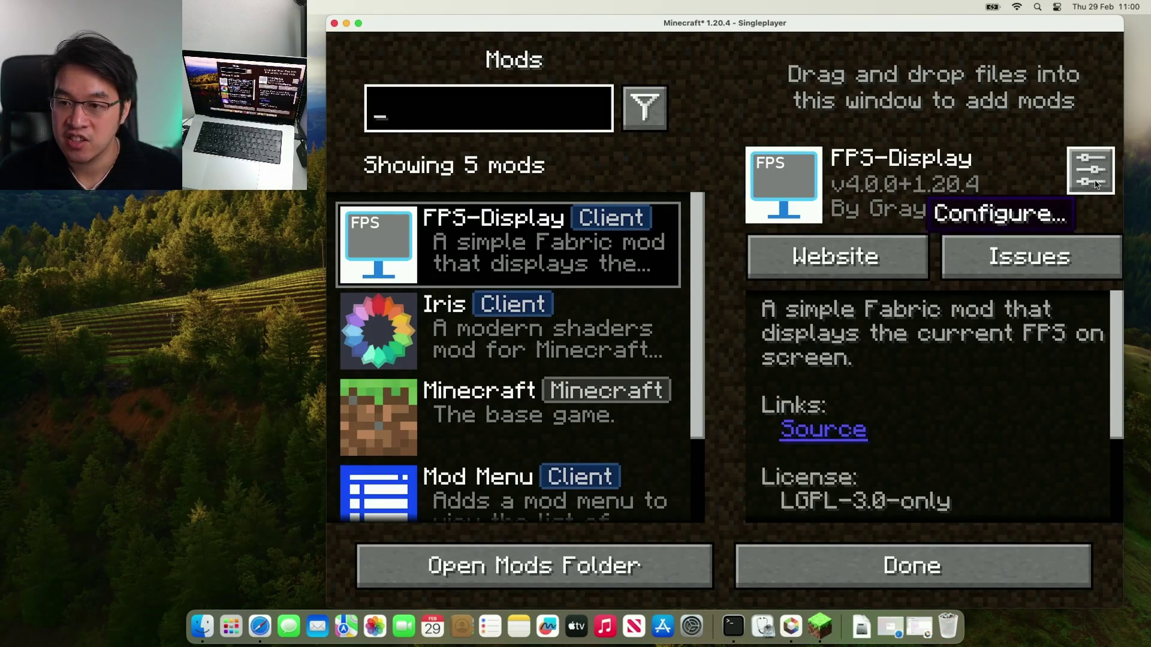
pyautogui.moveTo(695, 364); pyautogui.dragTo(684, 317)
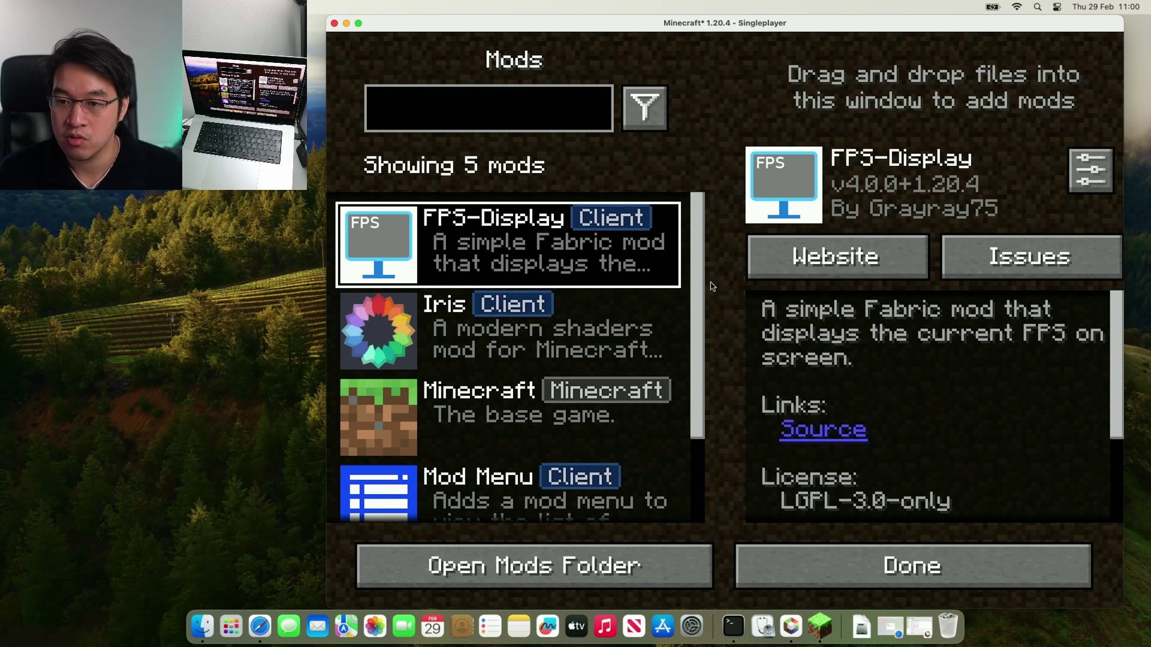
pyautogui.press('Escape')
pyautogui.press('Escape')
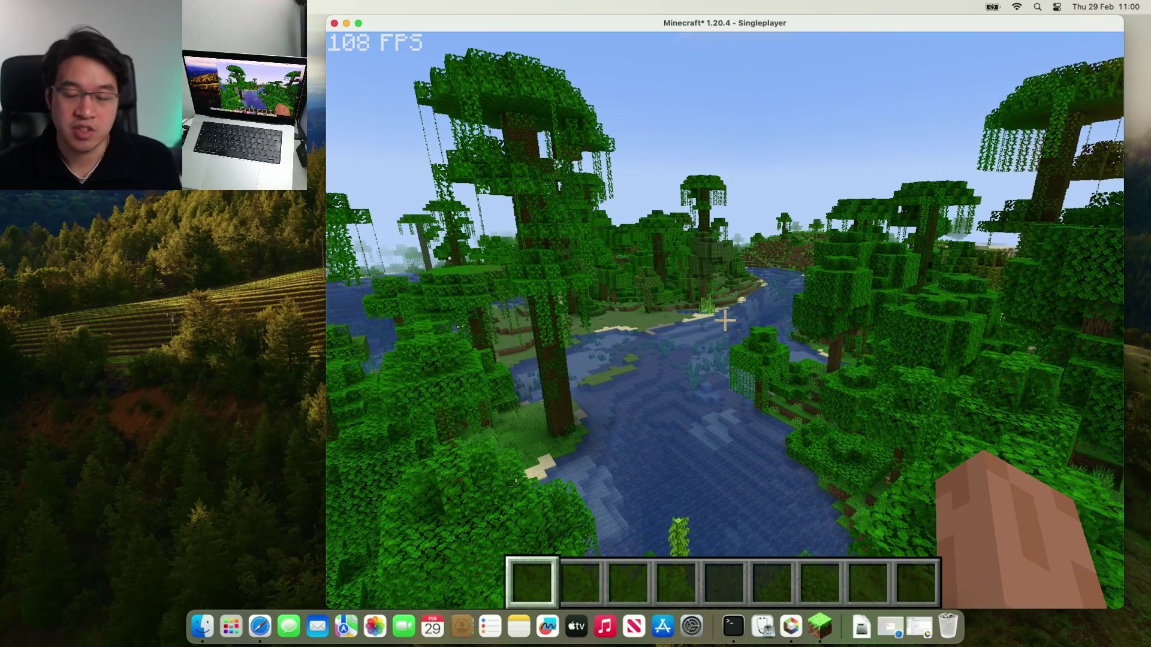
# Open the in-game video settings and dismiss the "Buy us a coffee!" banner
pyautogui.press('Escape')
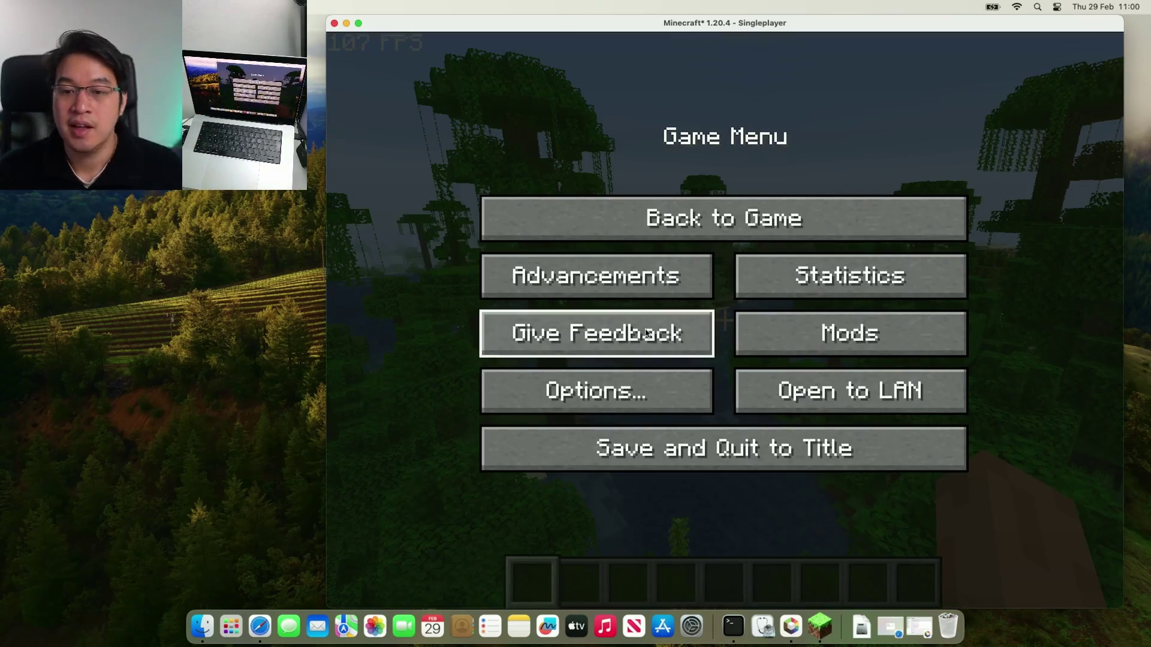
pyautogui.click(632, 388)
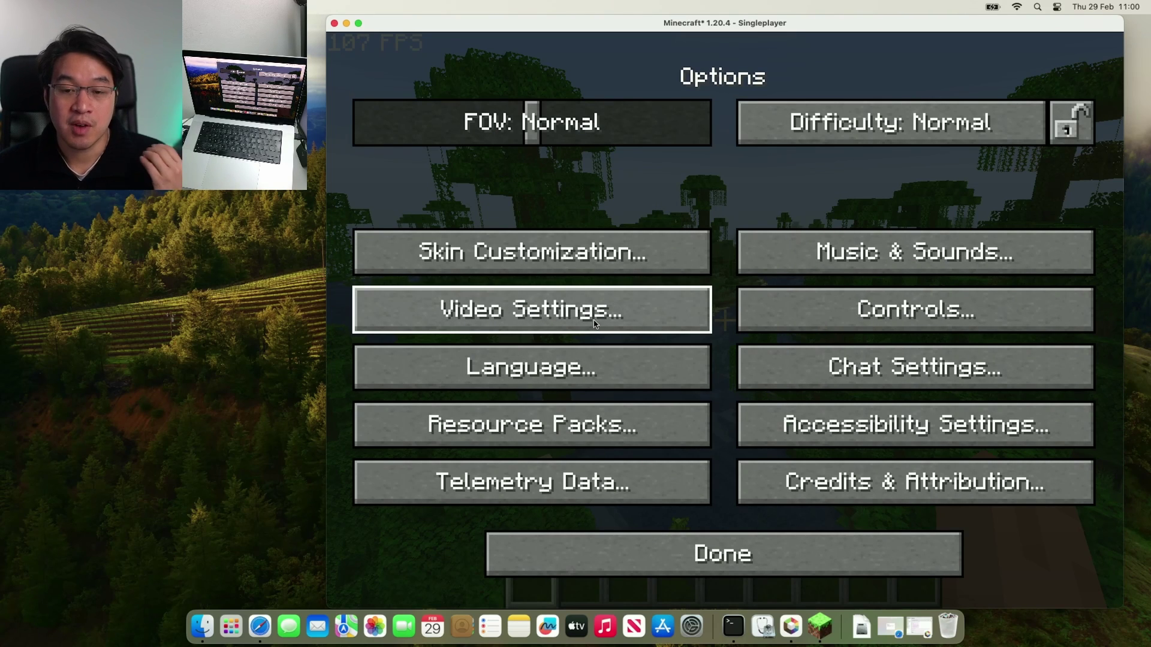
pyautogui.click(446, 289)
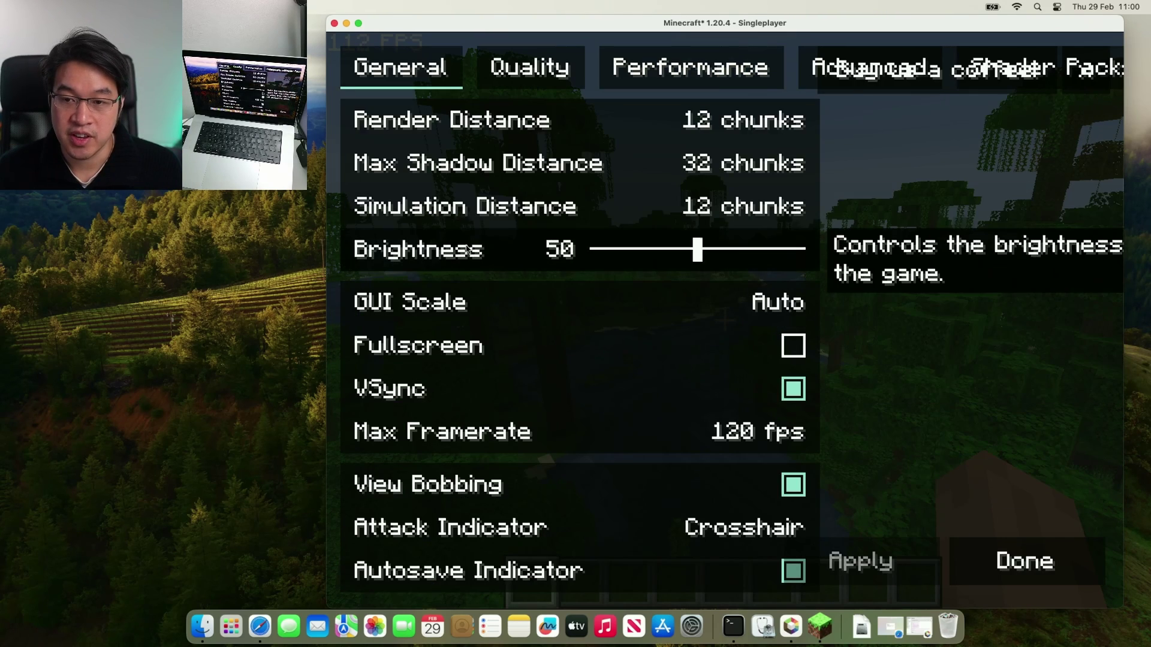
pyautogui.click(1065, 87)
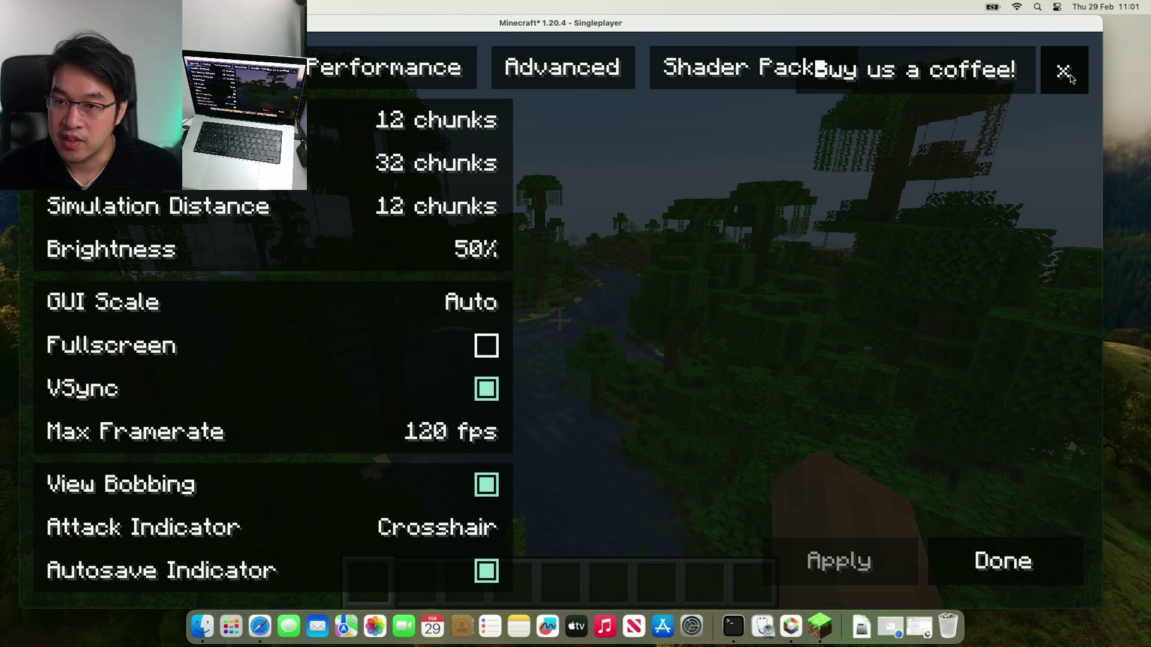
pyautogui.click(1066, 72)
# Resize and reposition the Minecraft window so all video settings categories, including Shader Packs, can be reached
pyautogui.moveTo(869, 30); pyautogui.dragTo(916, 25)
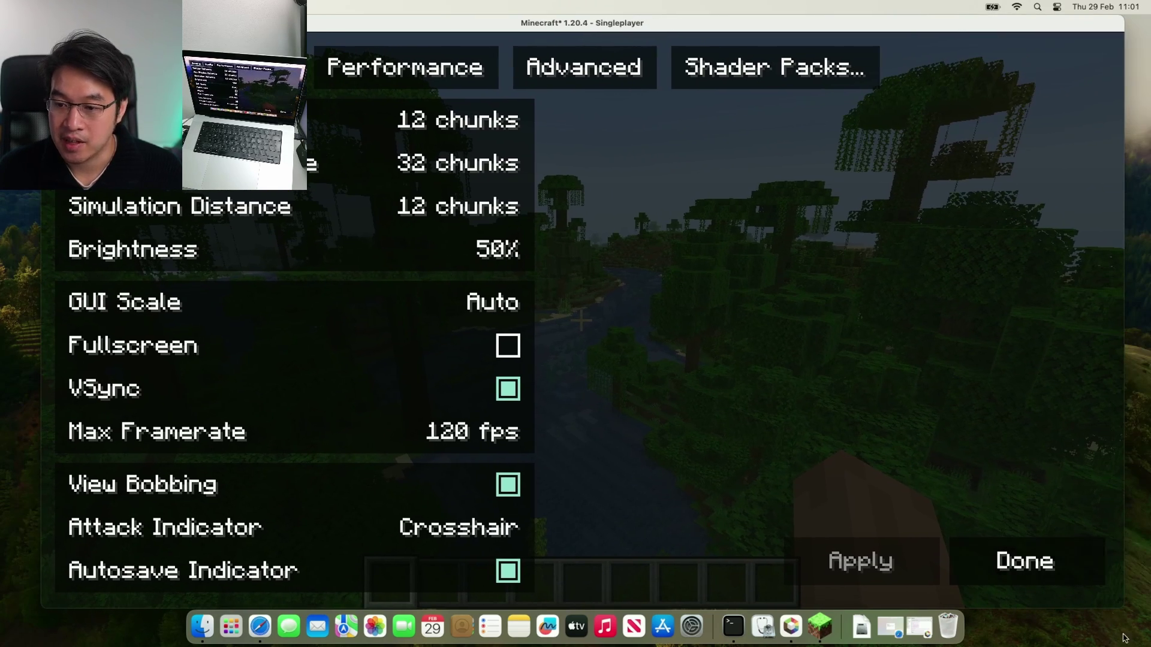
pyautogui.moveTo(1122, 609); pyautogui.dragTo(822, 604)
pyautogui.moveTo(588, 33); pyautogui.dragTo(880, 31)
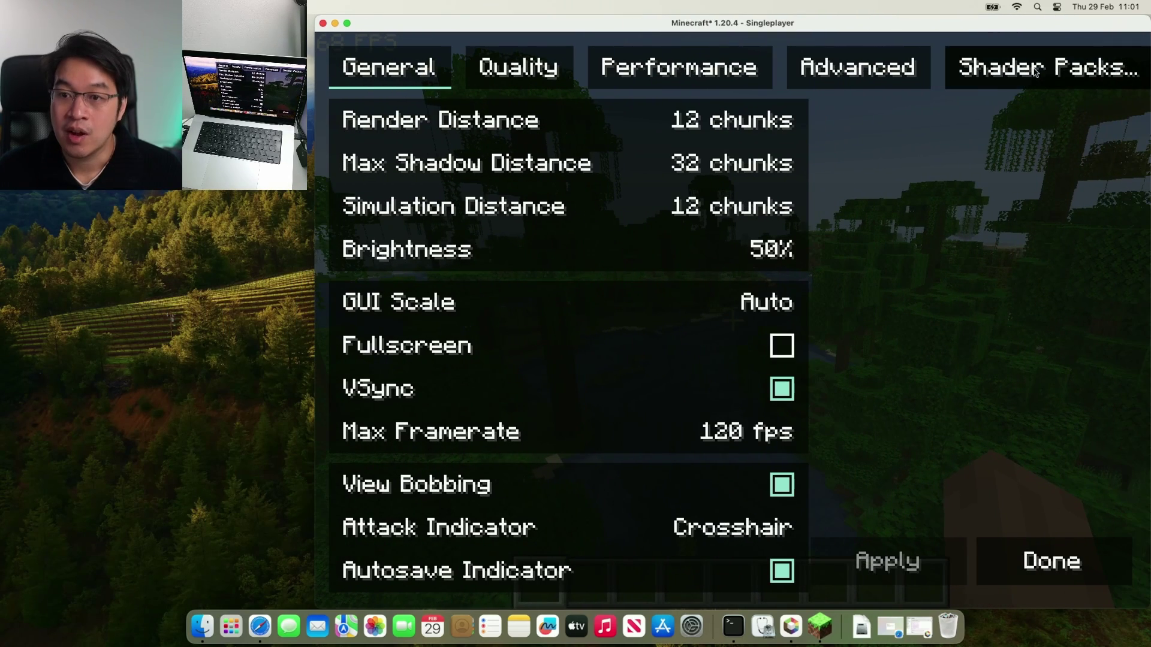
# Open the shader packs list, go through the installed packs and choose ComplementaryUnbound_r5.1.1.zip with shaders enabled
pyautogui.click(1025, 83)
pyautogui.click(709, 237)
pyautogui.click(710, 185)
pyautogui.click(709, 242)
pyautogui.click(685, 194)
pyautogui.click(680, 233)
pyautogui.click(679, 279)
pyautogui.click(636, 191)
pyautogui.click(633, 234)
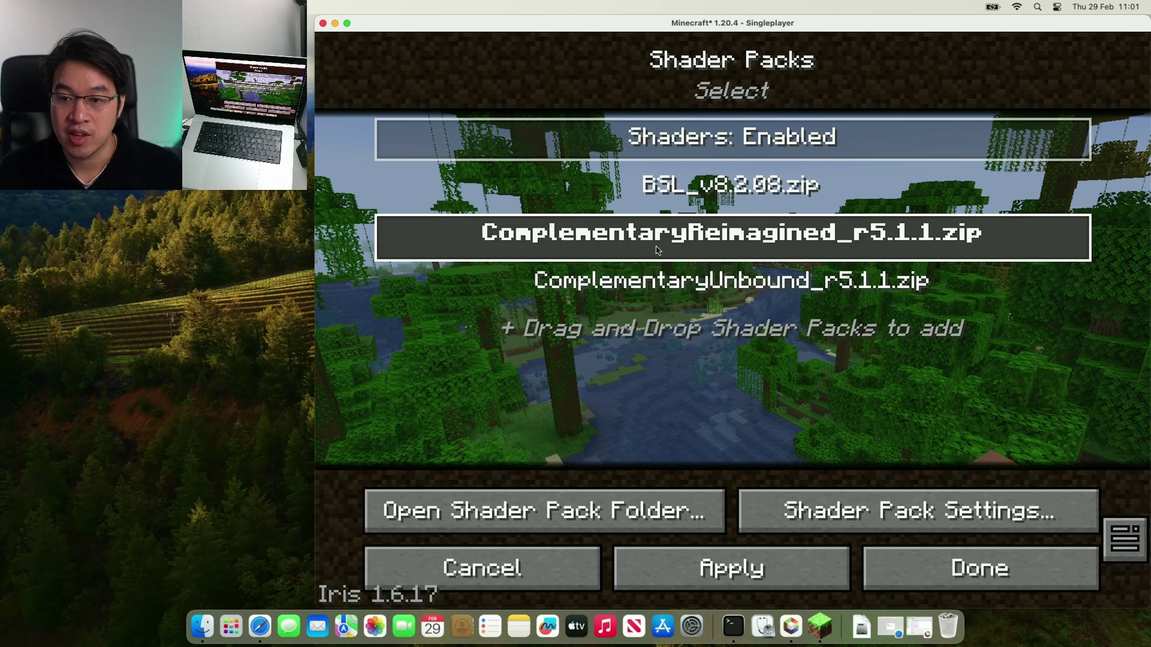
pyautogui.click(653, 138)
pyautogui.click(630, 298)
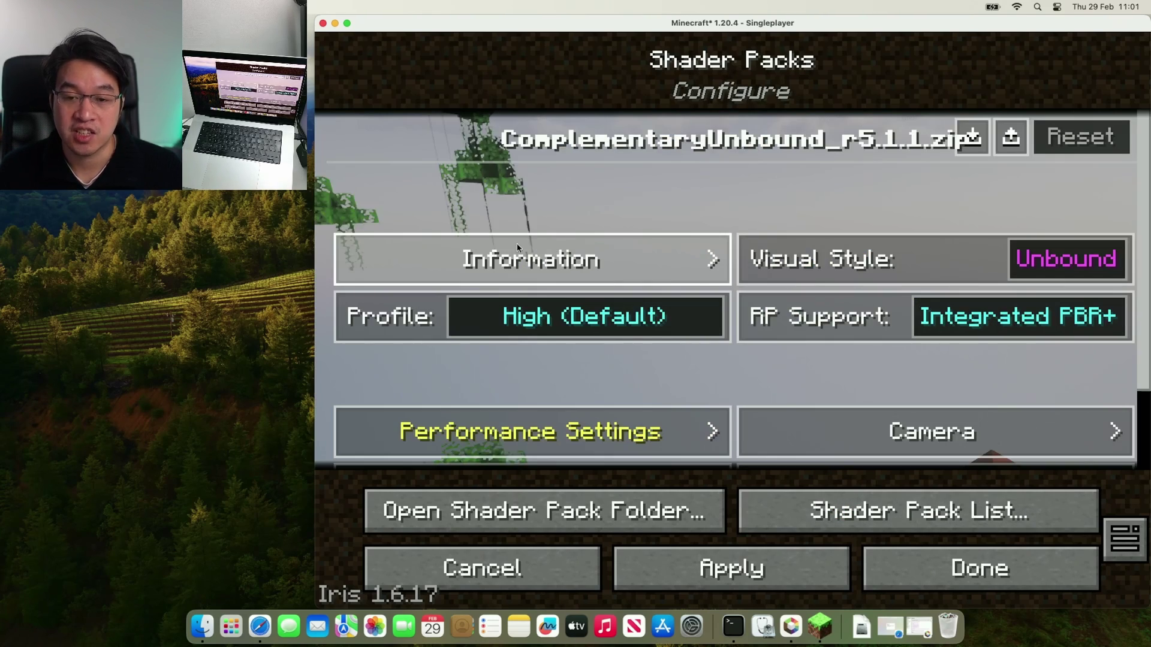
# Set the ComplementaryUnbound shader profile to Low, apply it and return to the video settings
pyautogui.click(596, 318)
pyautogui.click(596, 320)
pyautogui.click(597, 321)
pyautogui.click(597, 326)
pyautogui.click(606, 328)
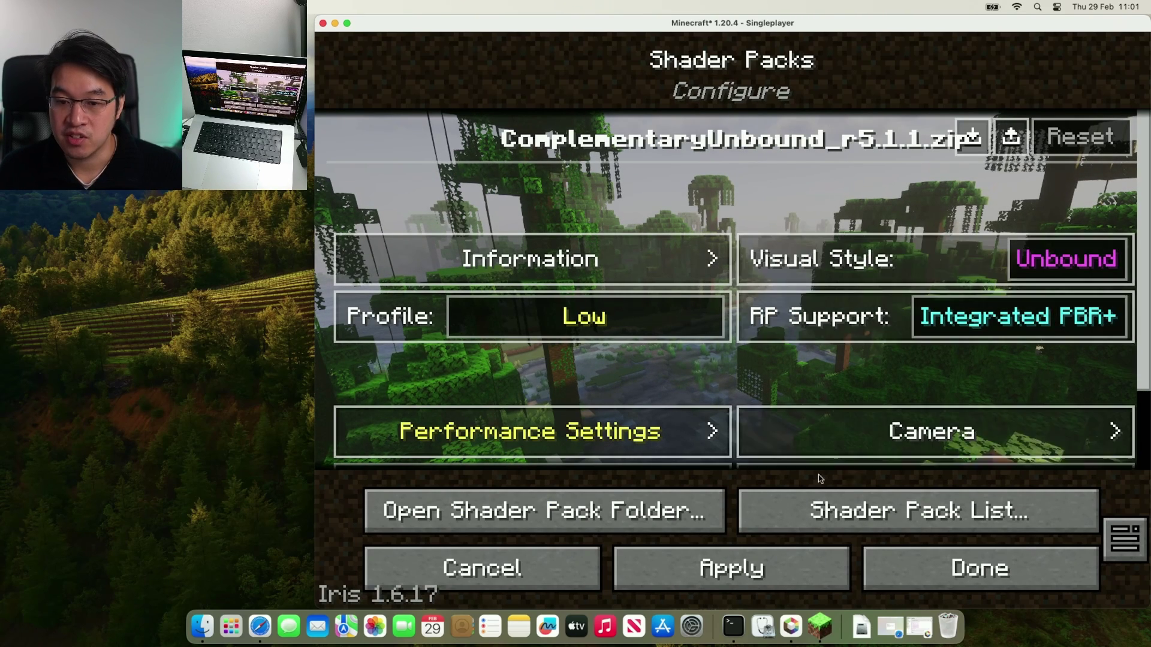
pyautogui.click(804, 574)
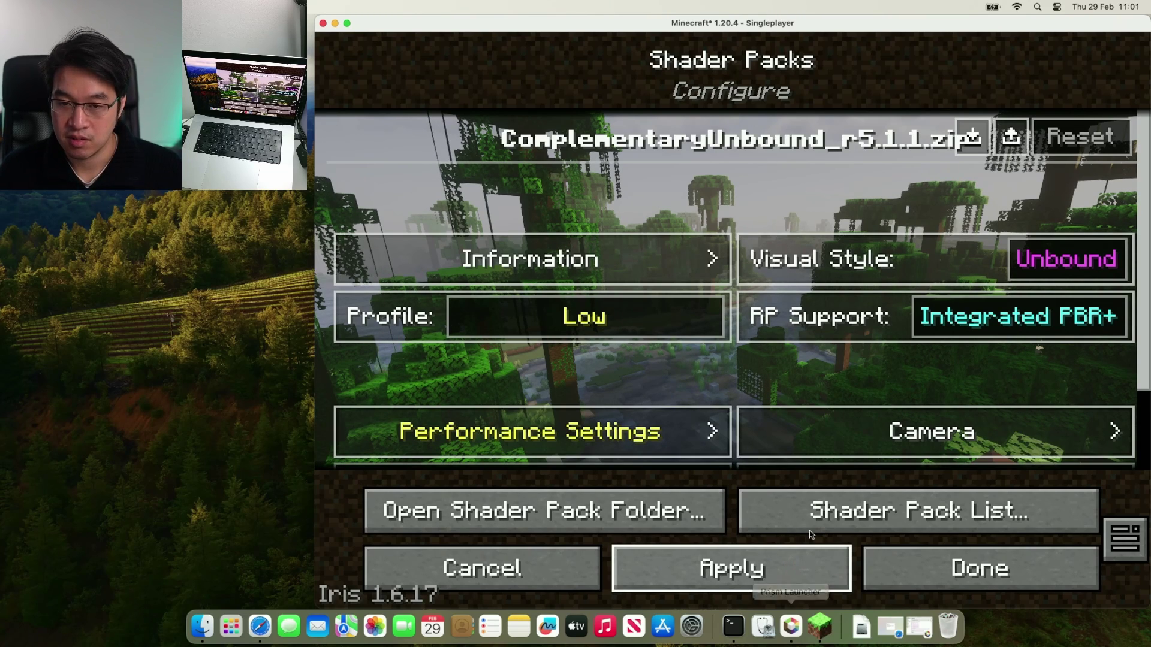
pyautogui.click(878, 577)
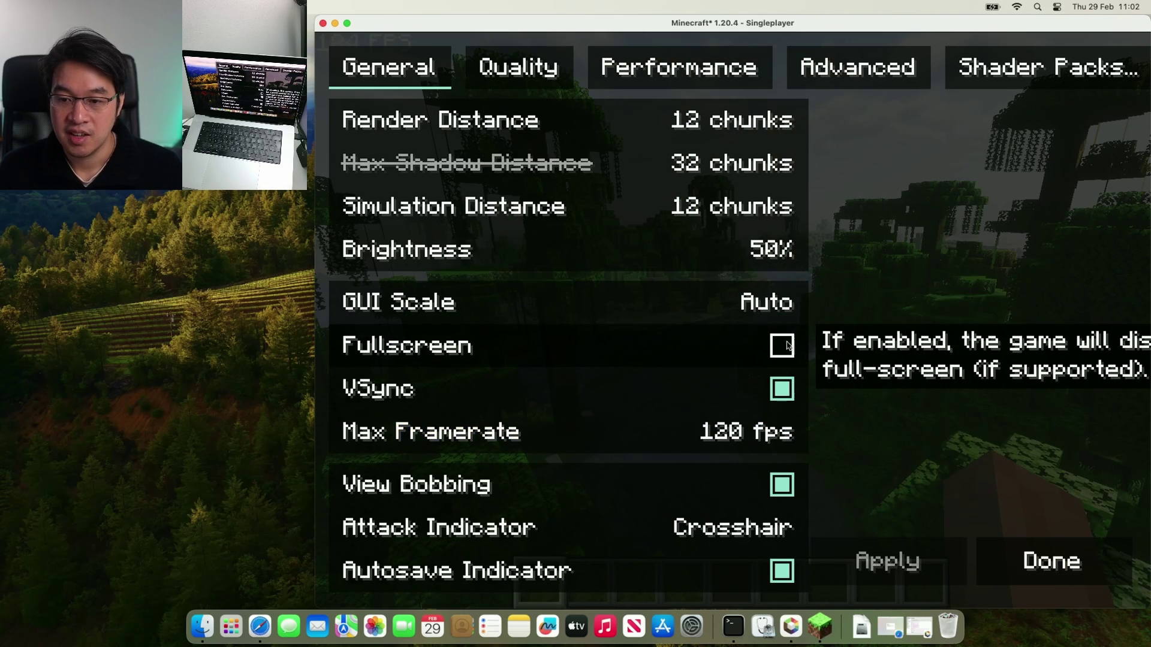
# Set the max framerate to Unlimited, turn off VSync, apply the changes and return to the game
pyautogui.moveTo(671, 429); pyautogui.dragTo(815, 429)
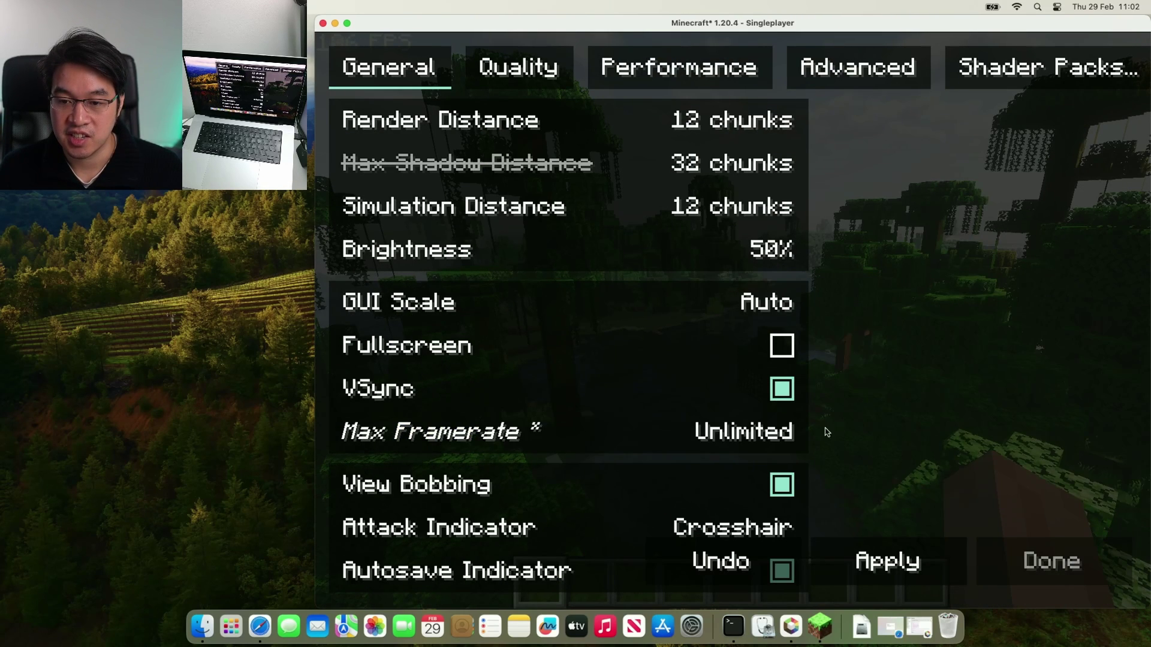
pyautogui.click(780, 393)
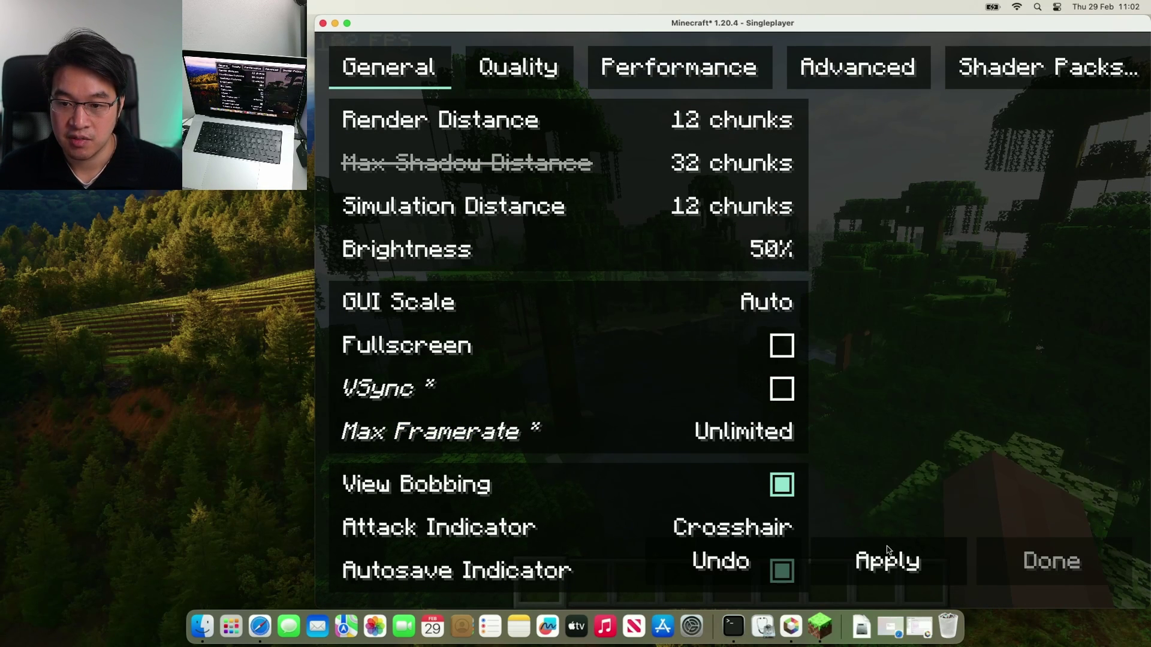
pyautogui.click(893, 561)
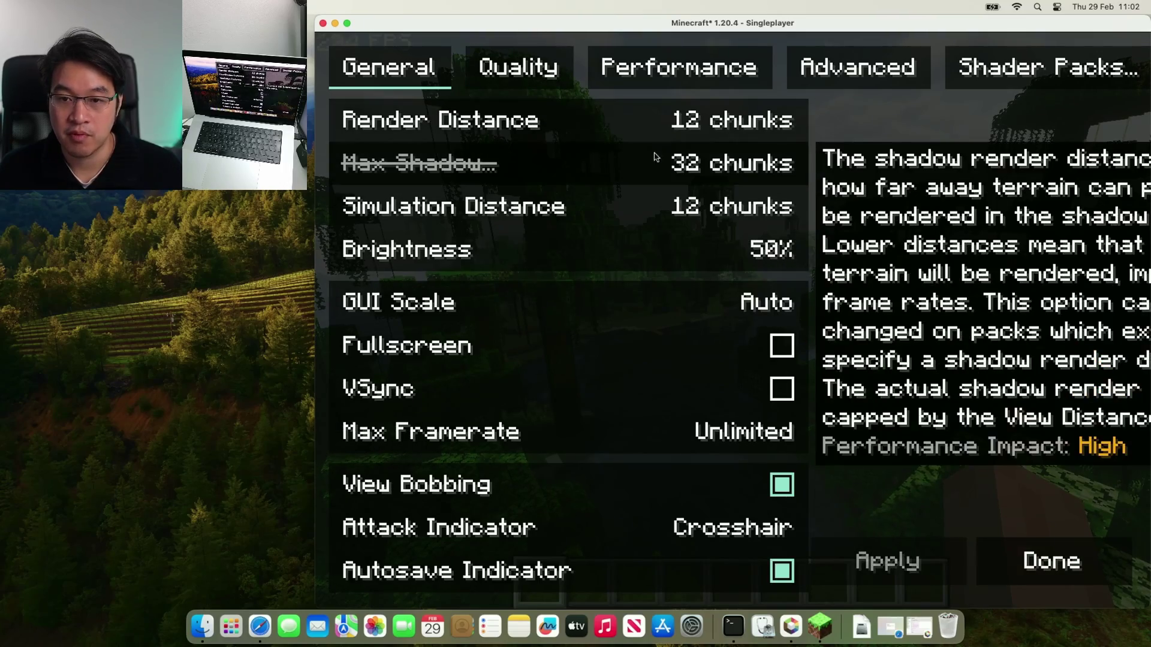
pyautogui.press('Escape')
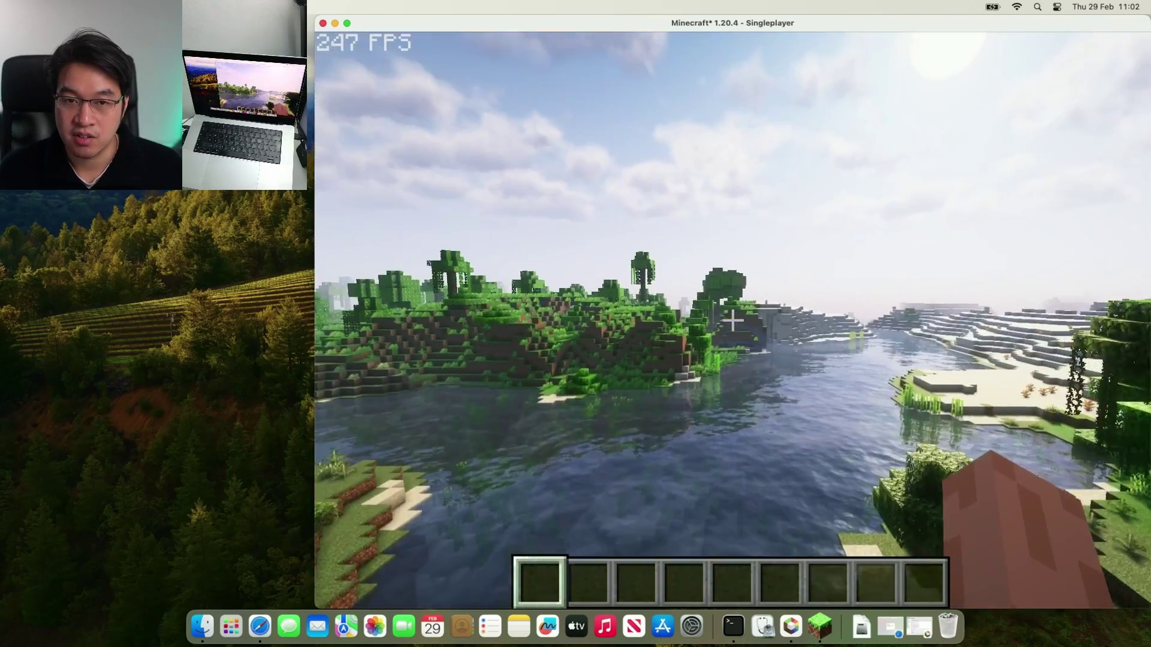
# Disable shaders in the shader packs screen of the video settings and return to the game
pyautogui.press('Escape')
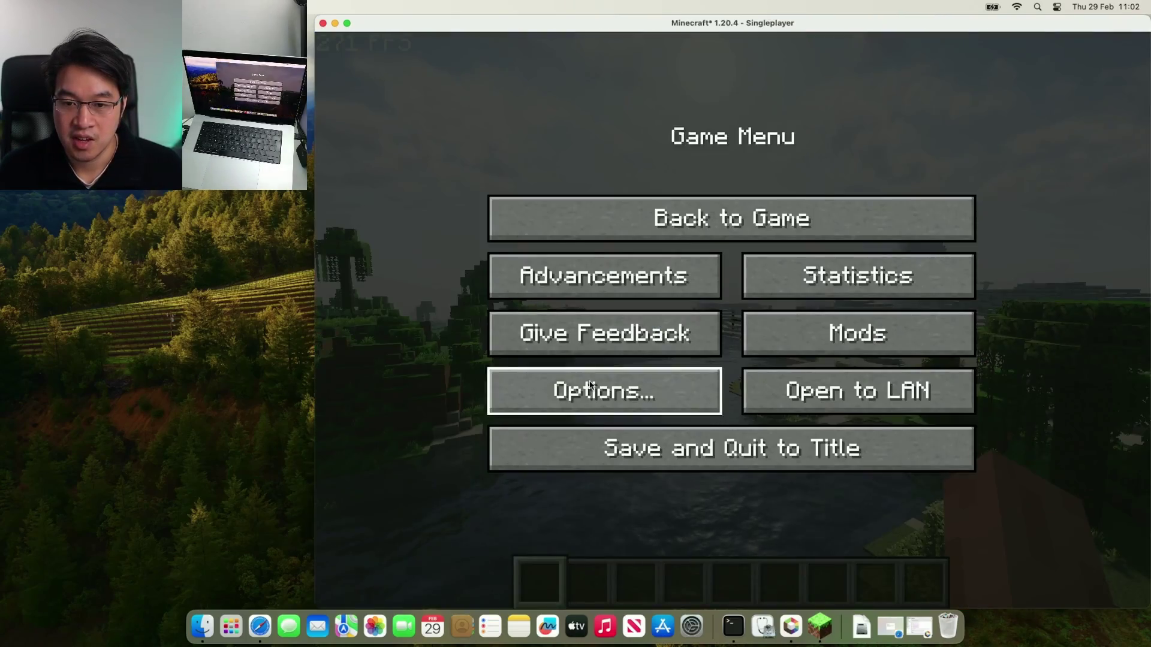
pyautogui.click(575, 390)
pyautogui.click(602, 327)
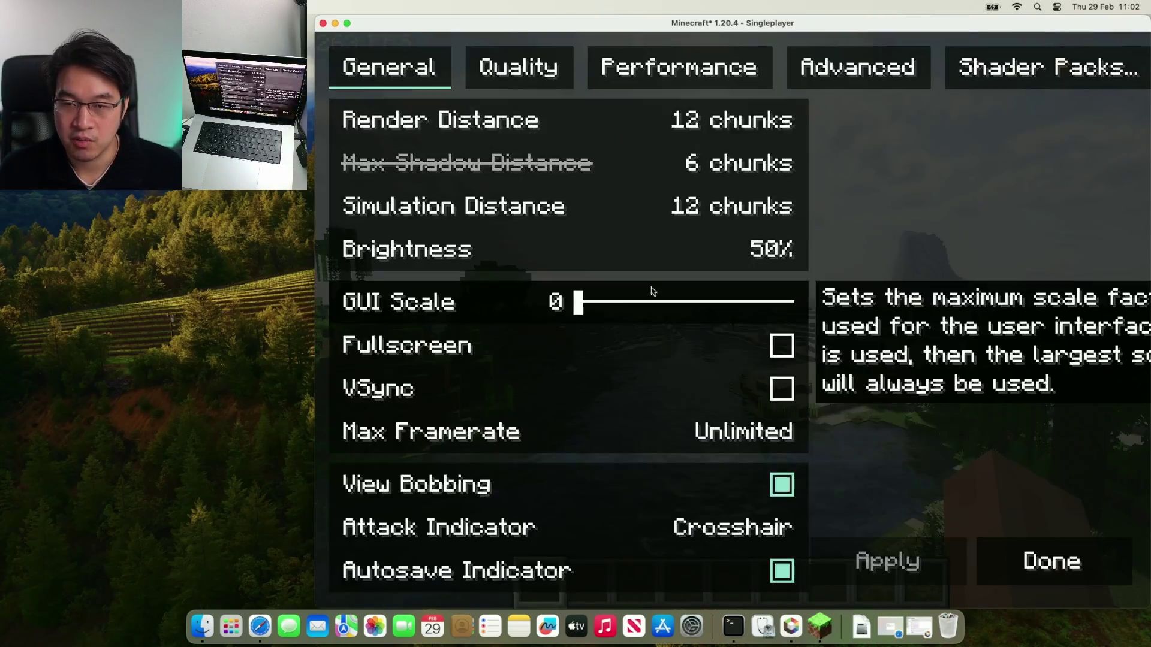
pyautogui.click(1041, 74)
pyautogui.click(747, 144)
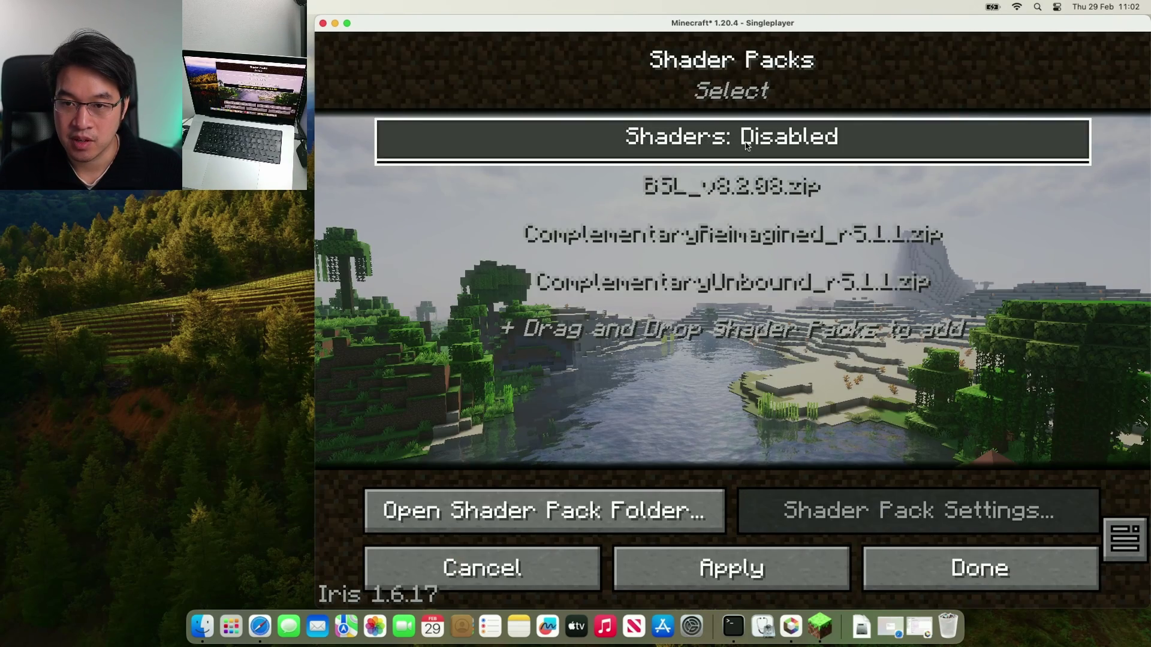
pyautogui.click(1014, 568)
pyautogui.click(1020, 569)
pyautogui.press('Escape')
pyautogui.press('Escape')
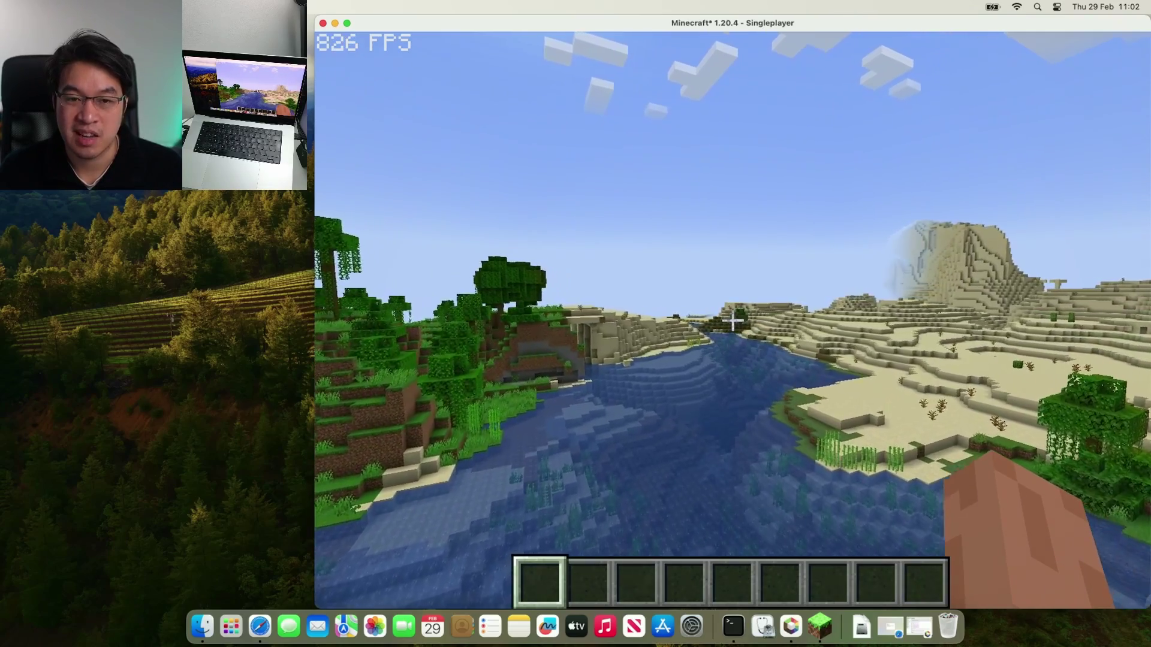
# Enable shaders again with ComplementaryUnbound_r5.1.1.zip selected and return to the game
pyautogui.press('o')
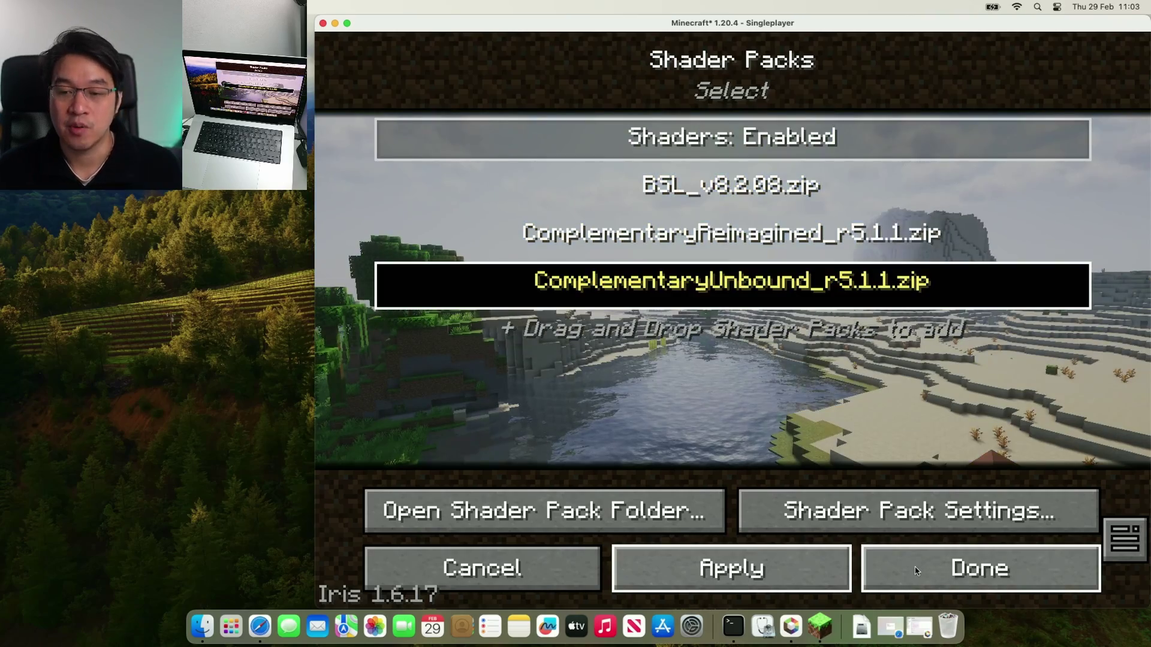
pyautogui.click(915, 571)
pyautogui.press('Escape')
pyautogui.press('Escape')
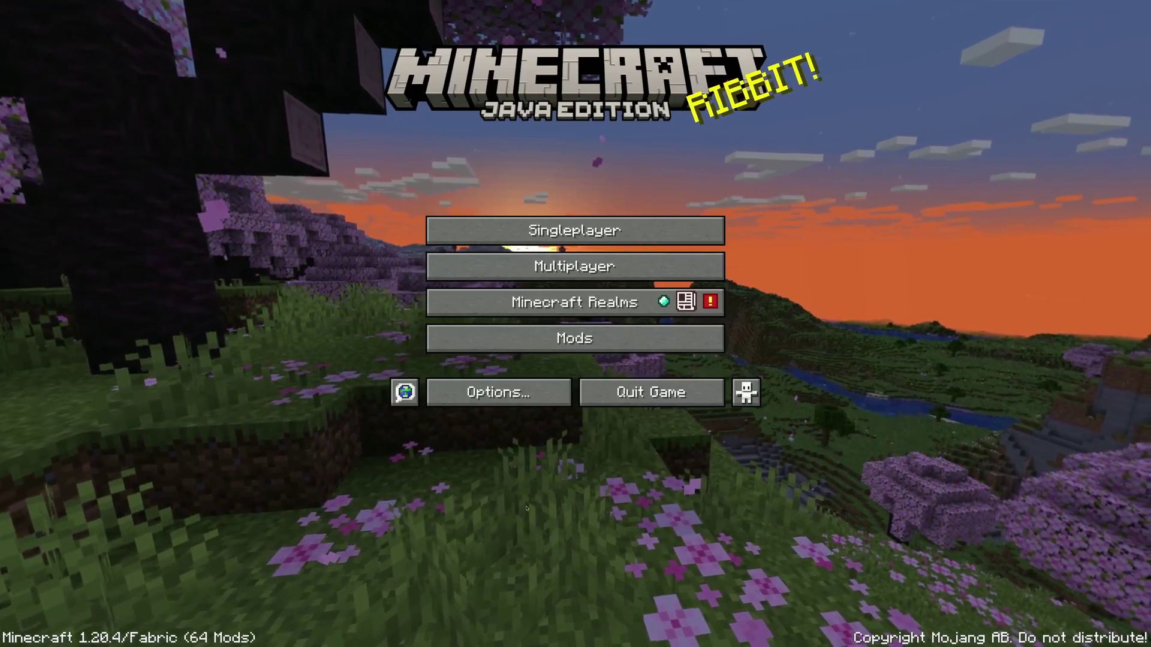
# Set the fullscreen resolution to 1920x1080@120 (24bit) in the video settings reached from the title screen
pyautogui.click(510, 405)
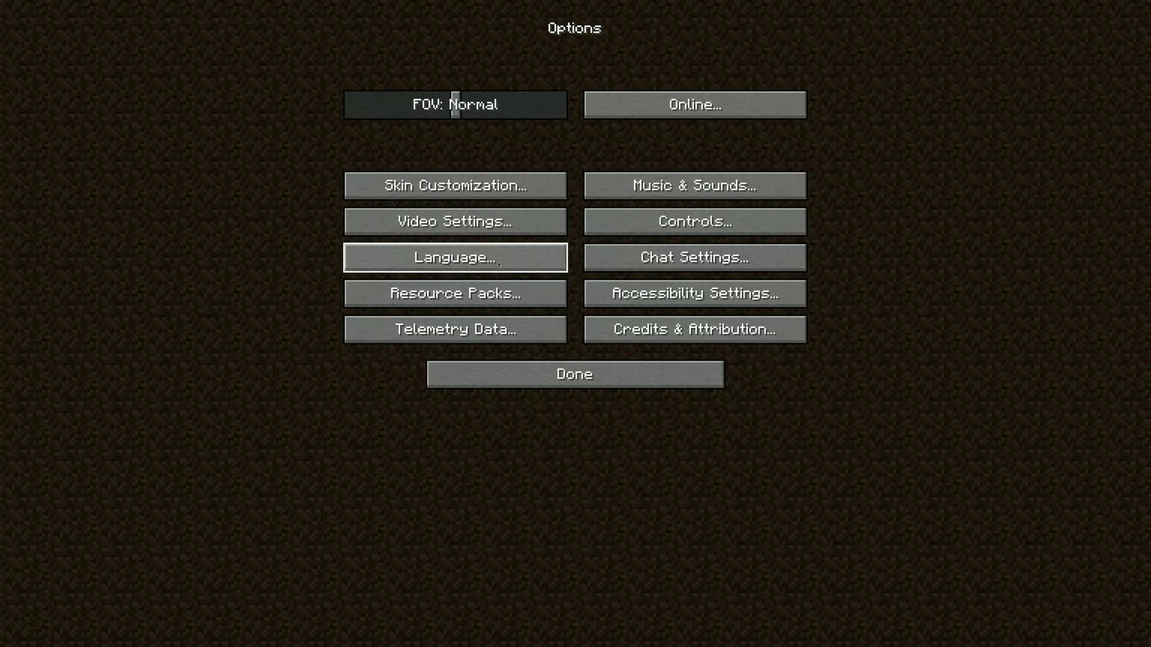
pyautogui.click(495, 224)
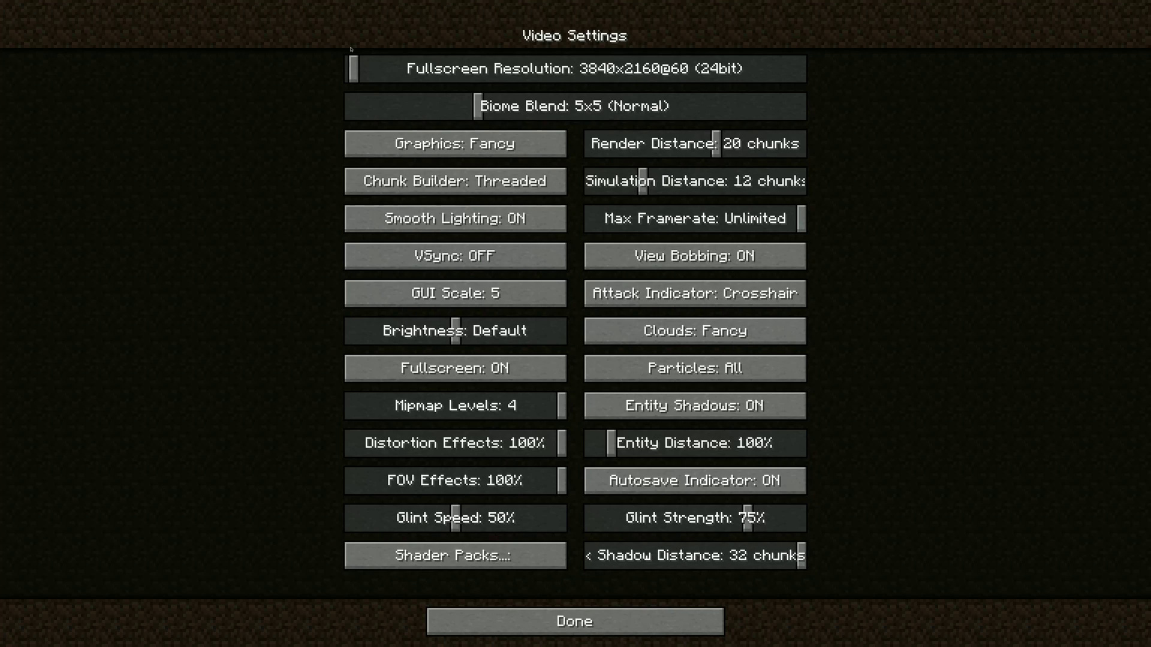
pyautogui.moveTo(354, 68); pyautogui.dragTo(533, 76)
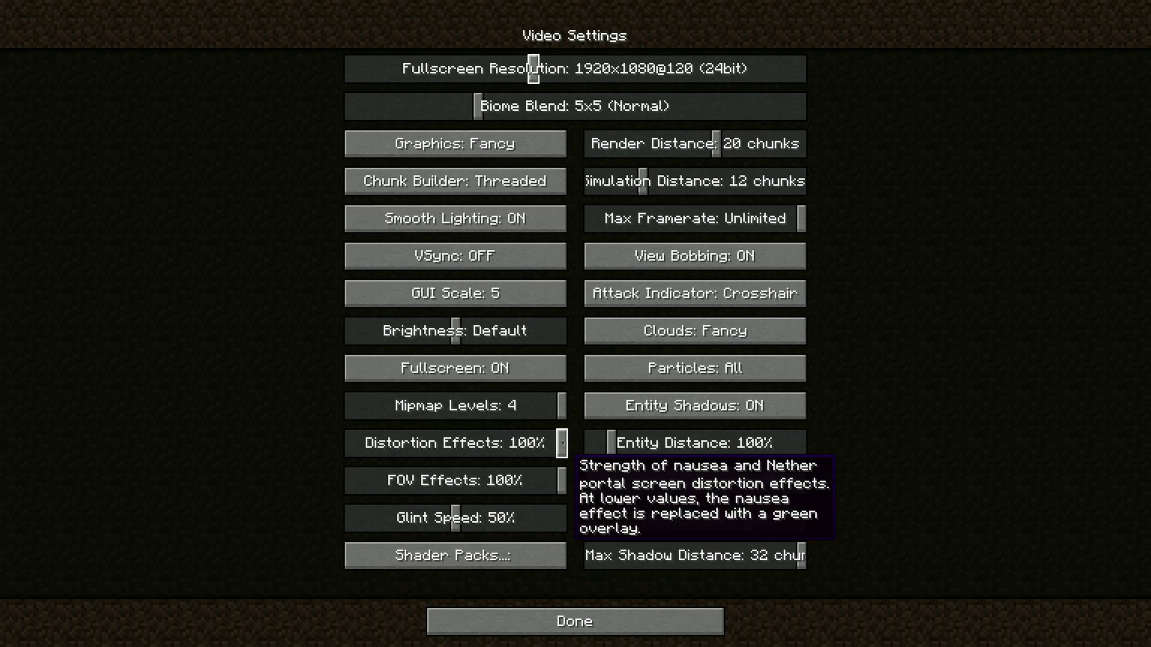